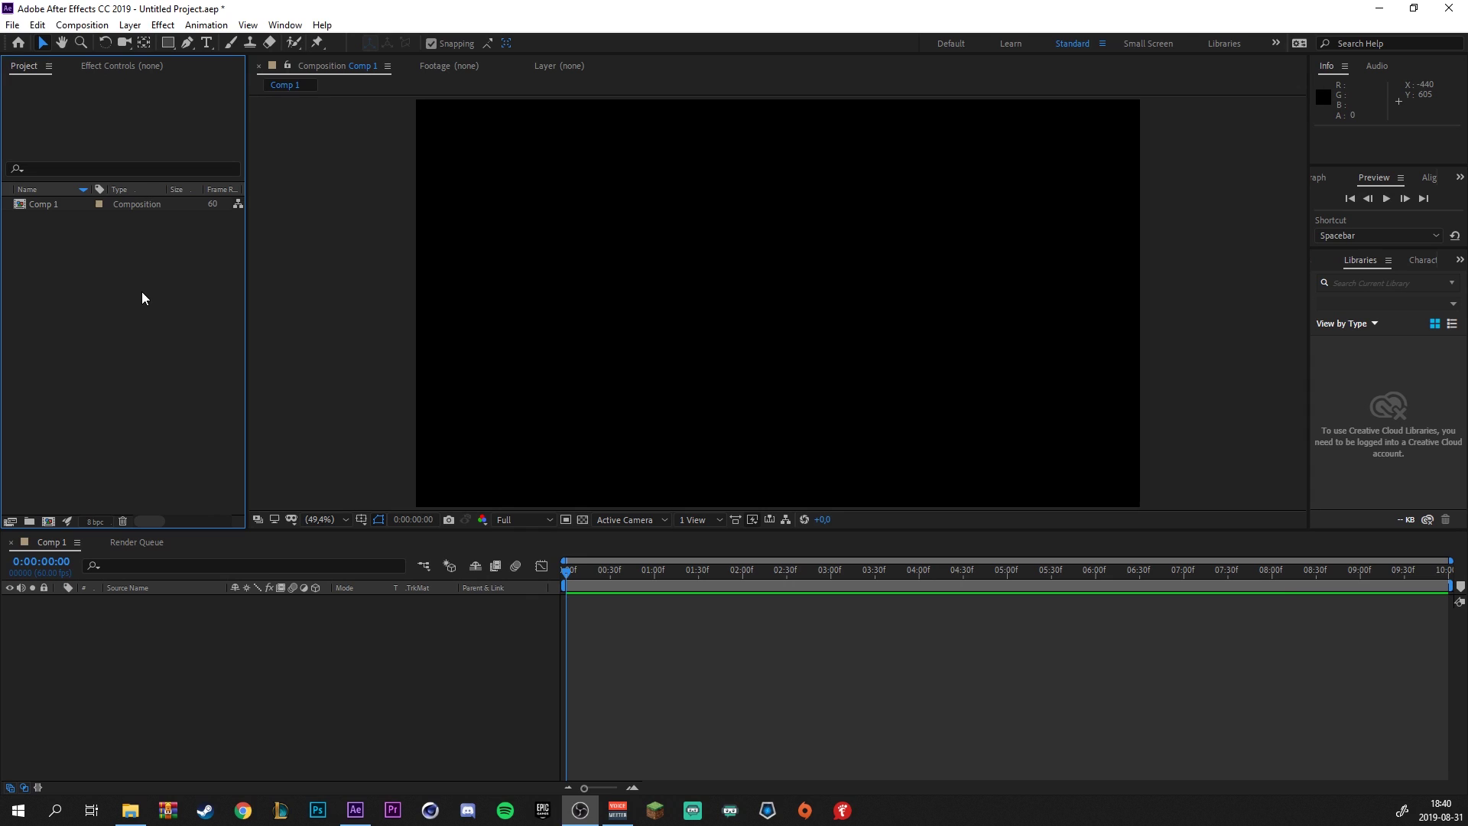
Start a new composition named Comp 2 at 1920×1080, 60 fps, 0:00:10:00, black background
left_click(141, 295)
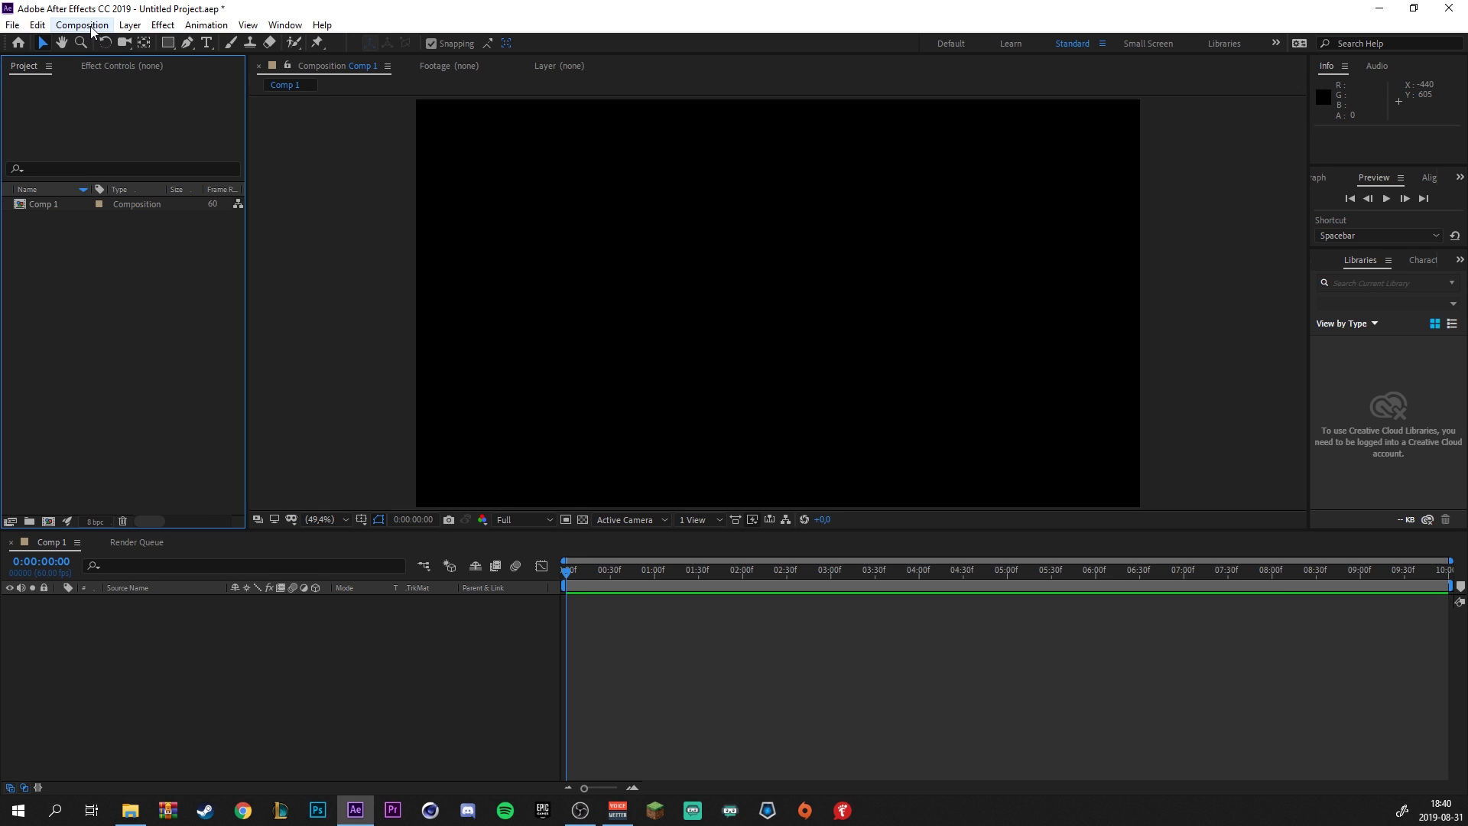
left_click(91, 30)
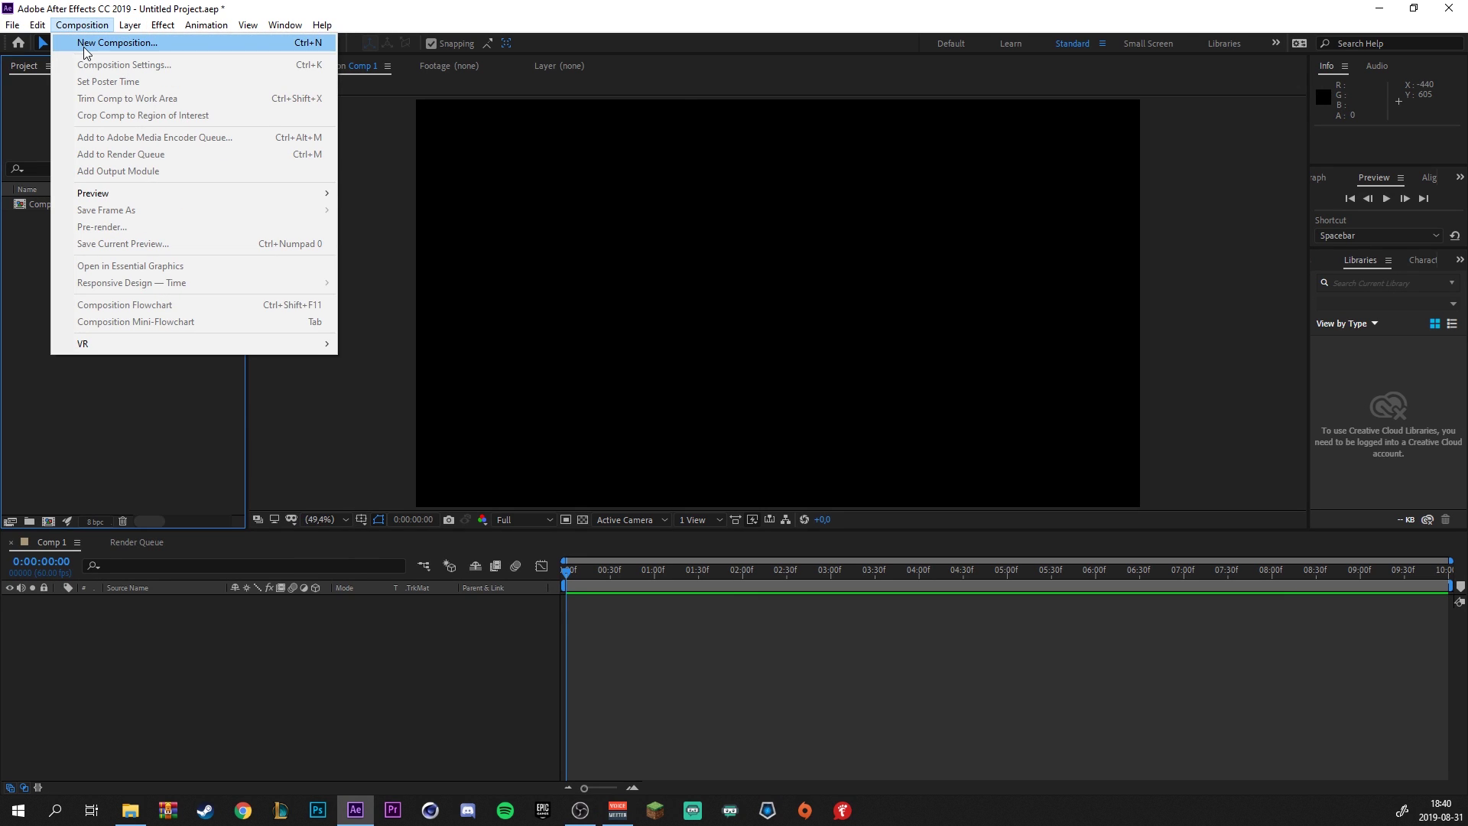
left_click(84, 44)
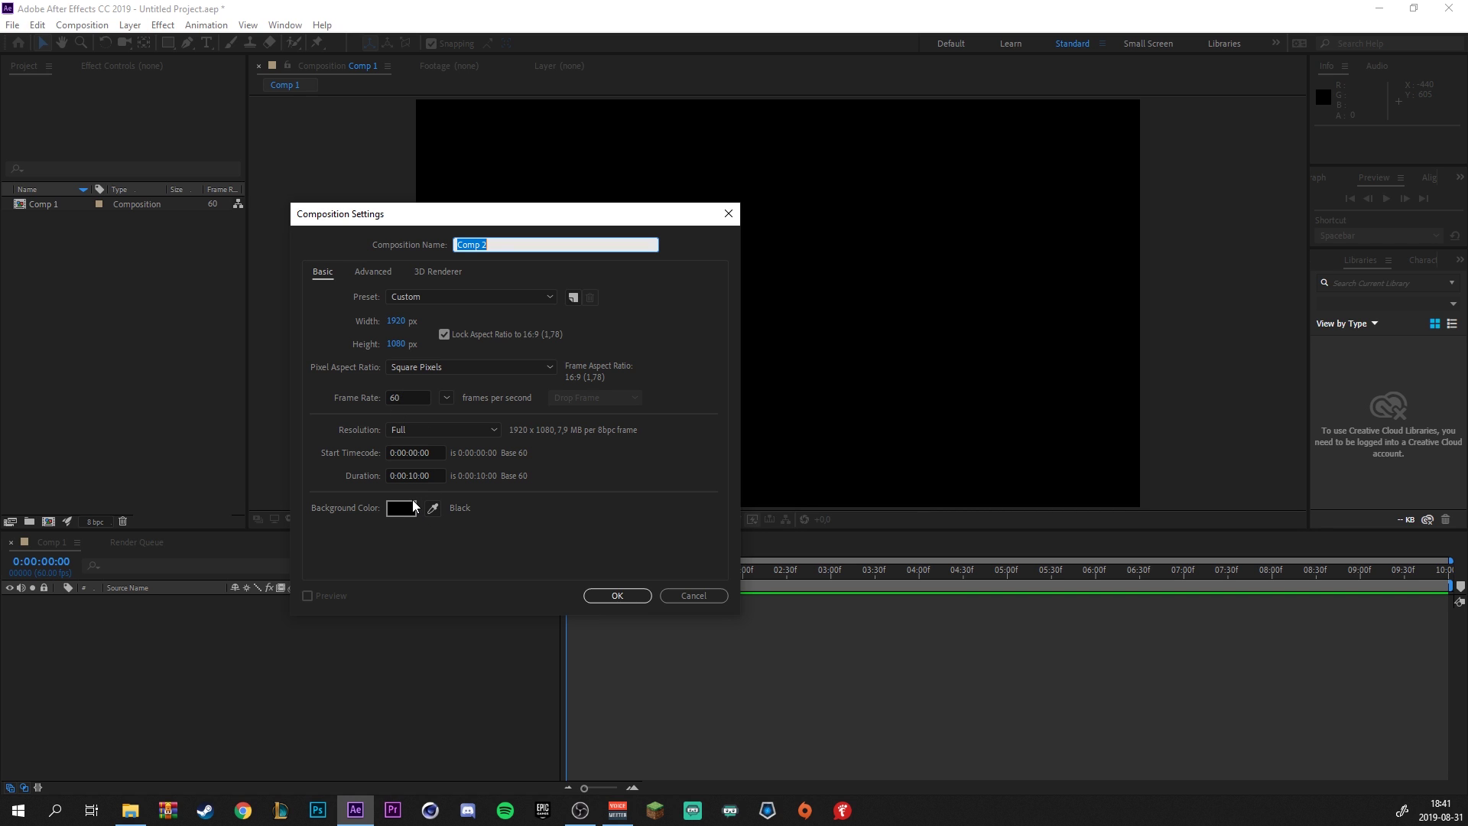
Confirm Comp 2 and draw a rectangle larger than the whole frame with the Rectangle Tool
left_click(617, 598)
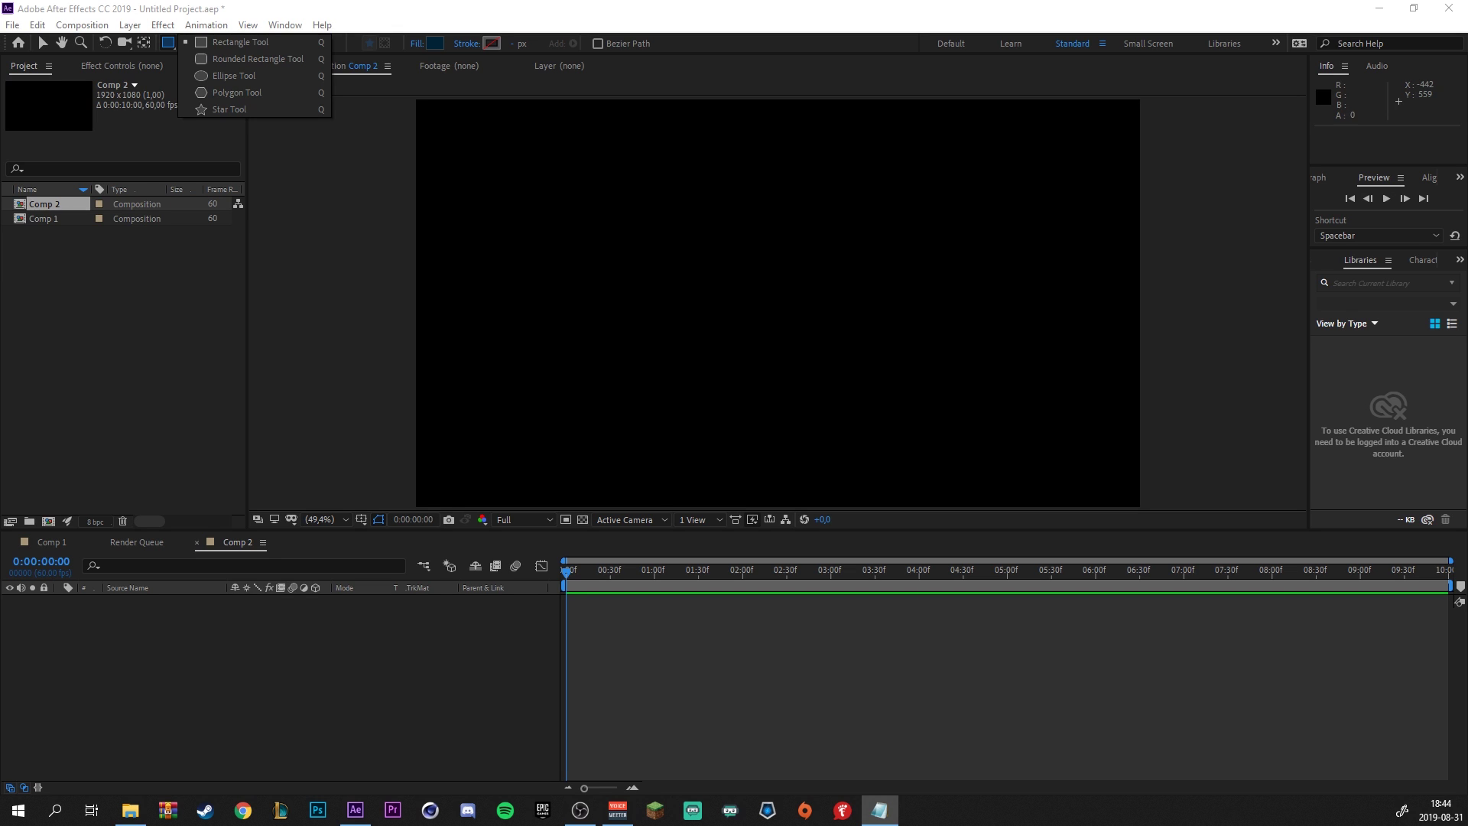
left_click(474, 650)
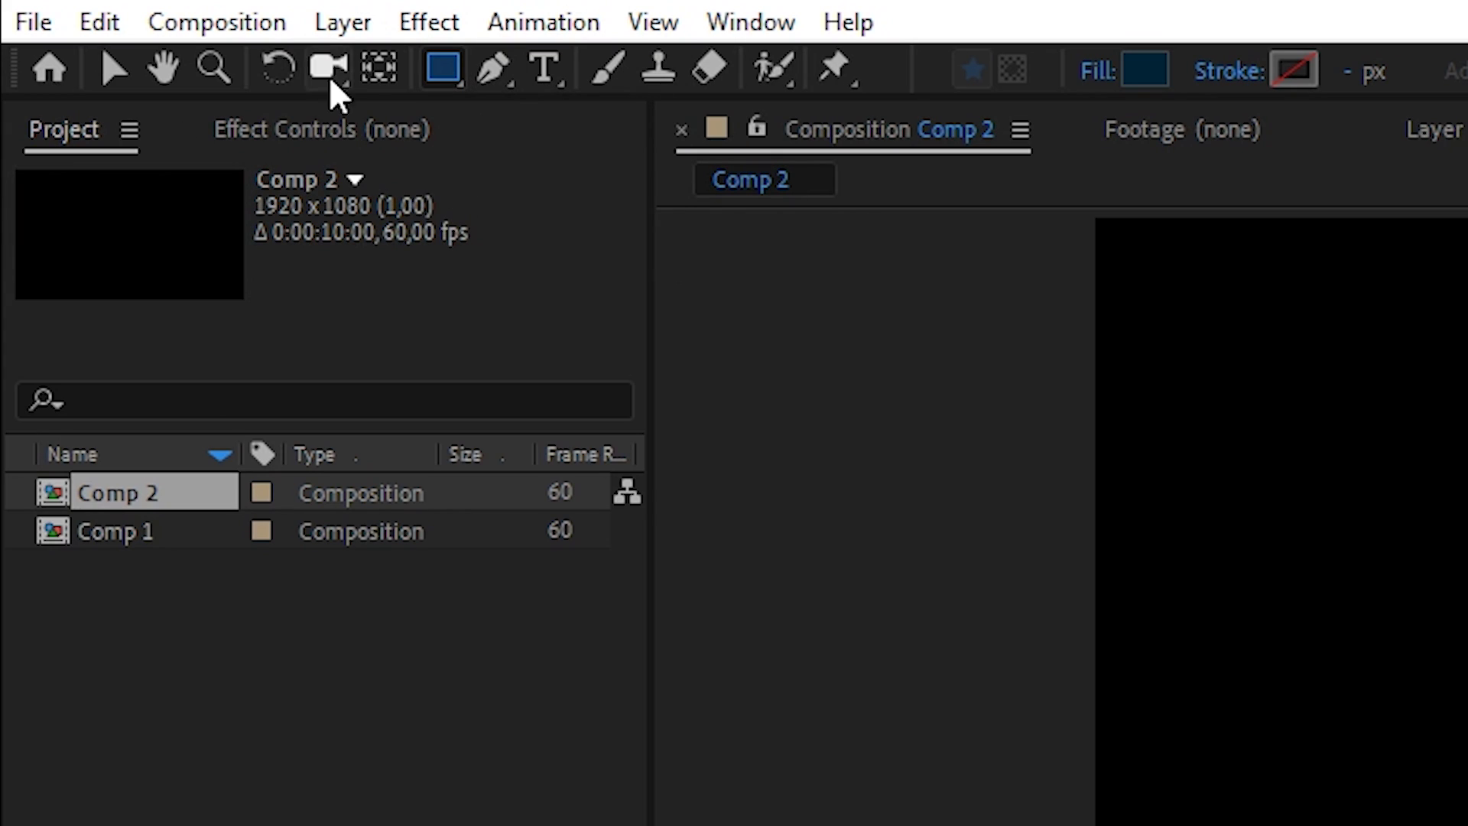
left_click(445, 65)
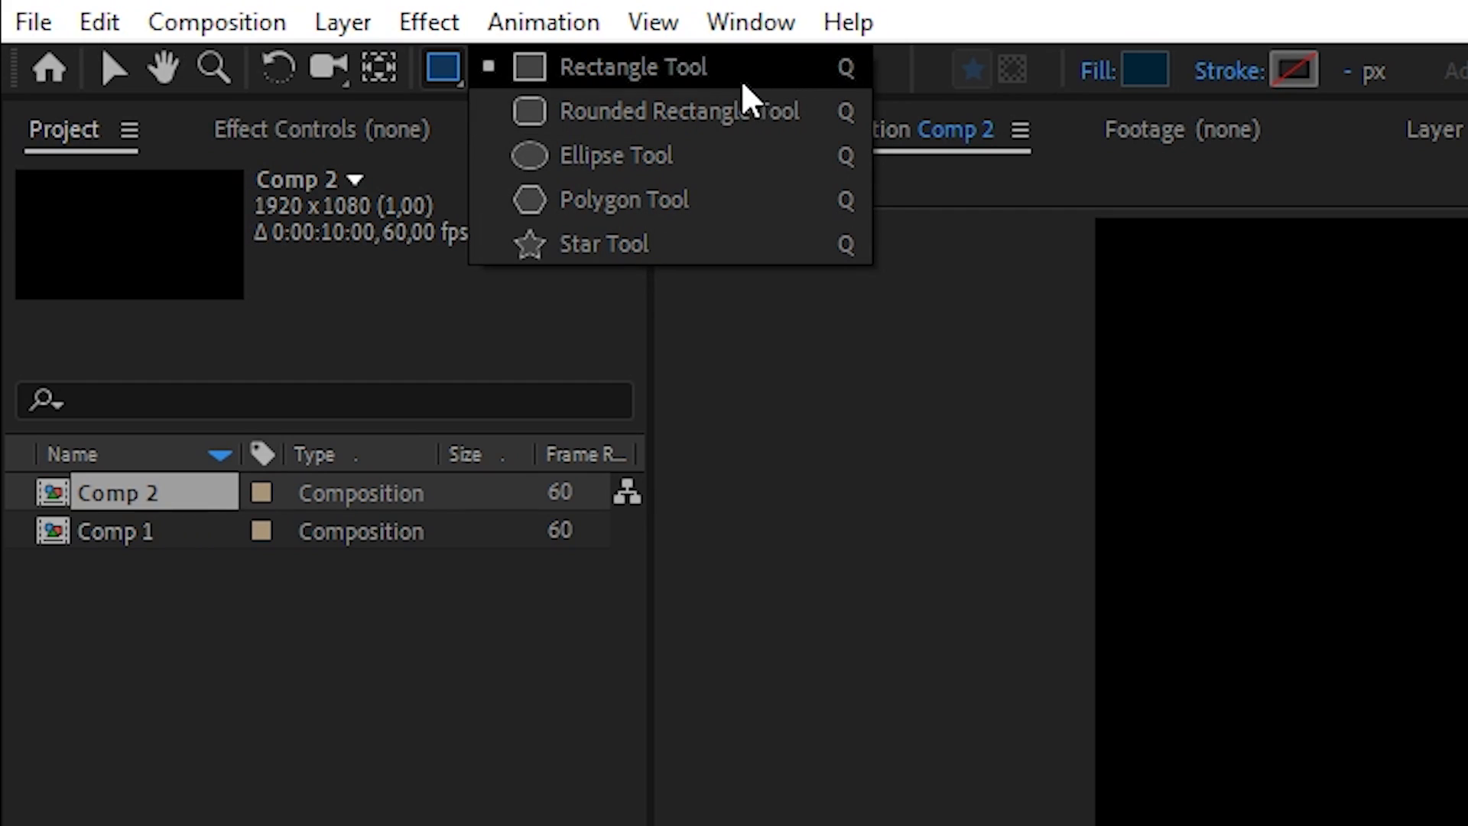
left_click(639, 68)
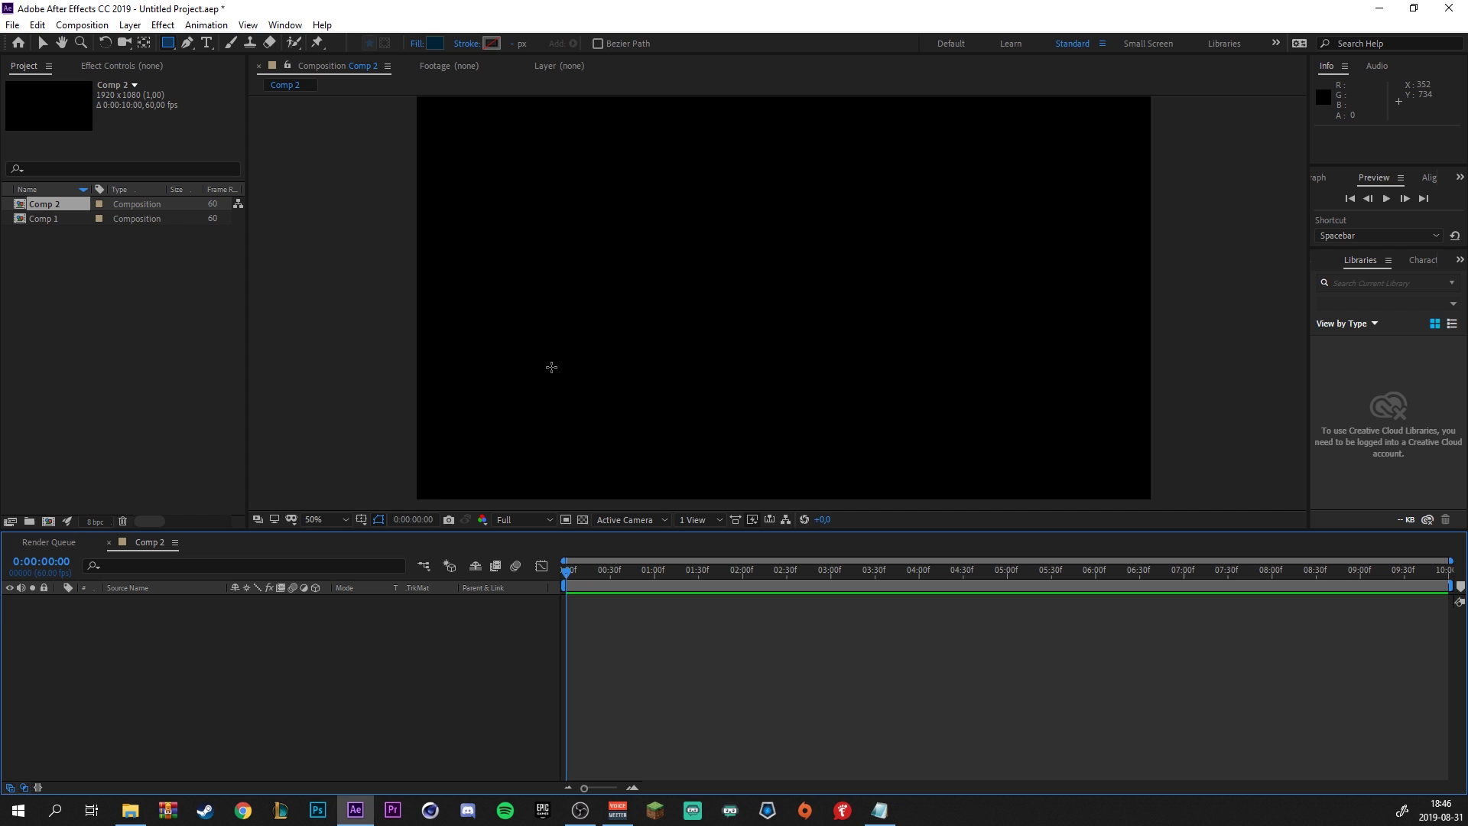
scroll(705, 336, "down", 2)
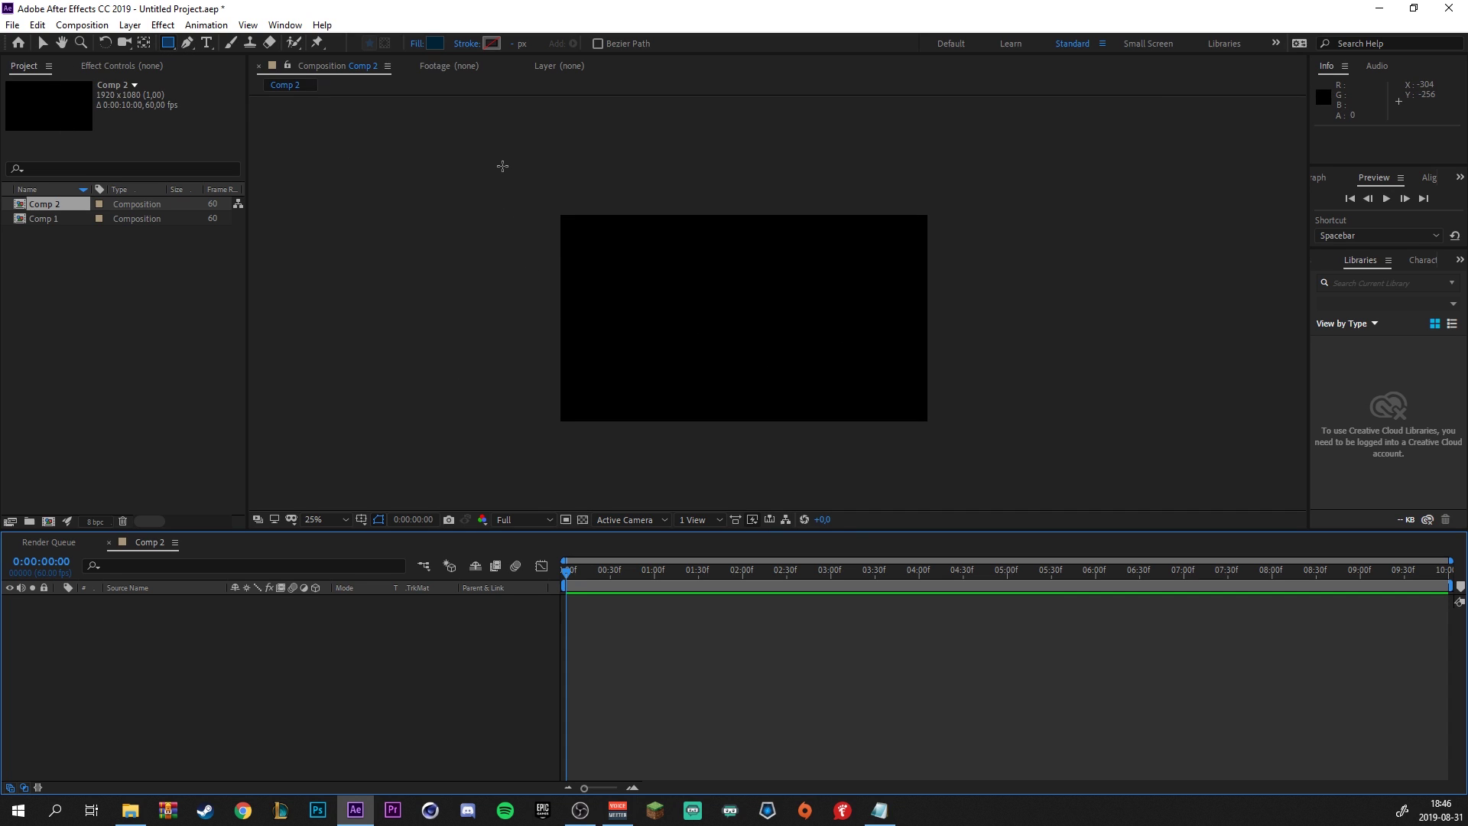
left_click_drag(502, 166, 1029, 484)
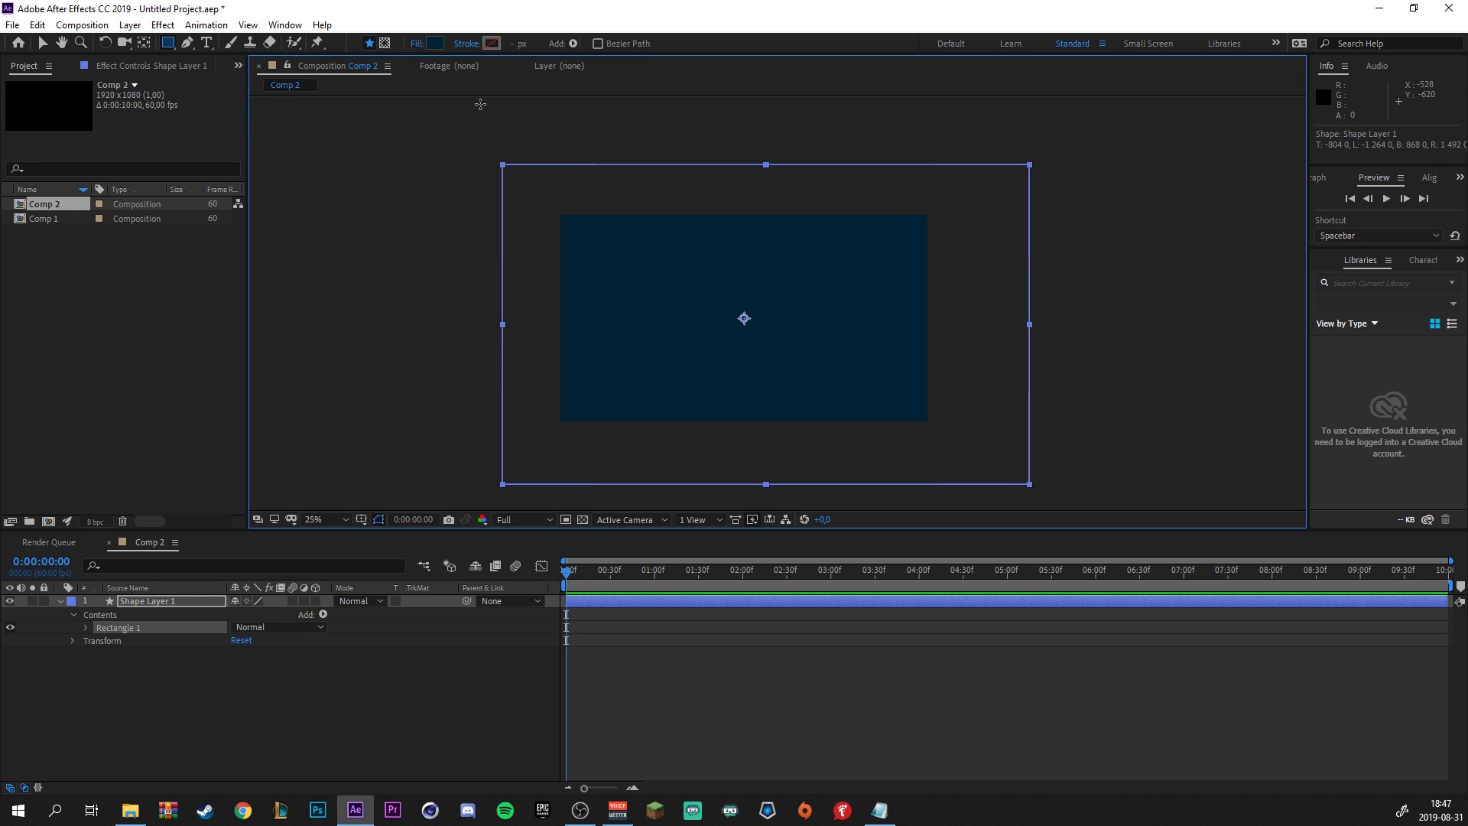
Give the rectangle no stroke and a blue 1583C2 fill
left_click(465, 47)
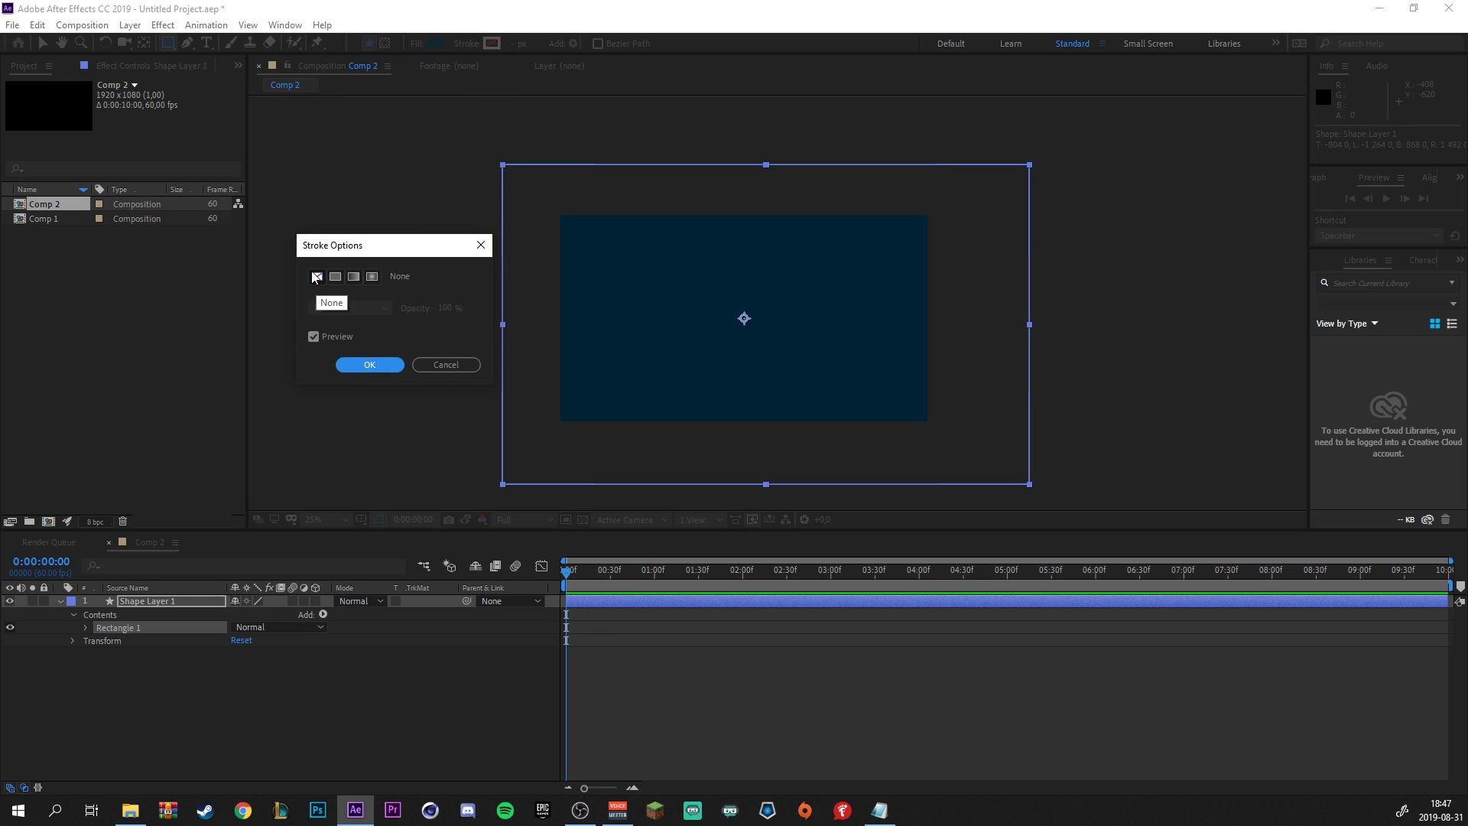
left_click(372, 365)
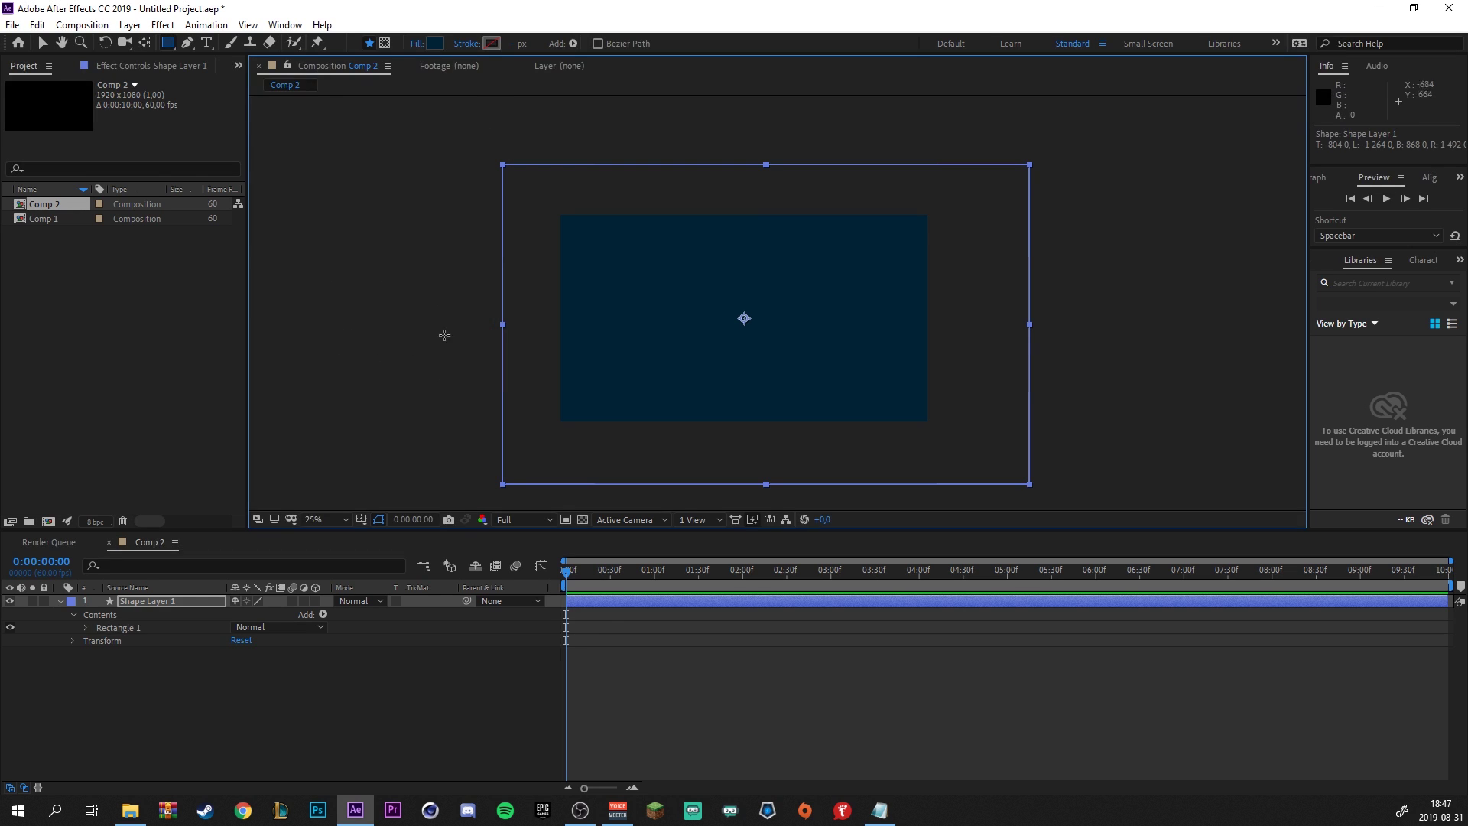
left_click(434, 44)
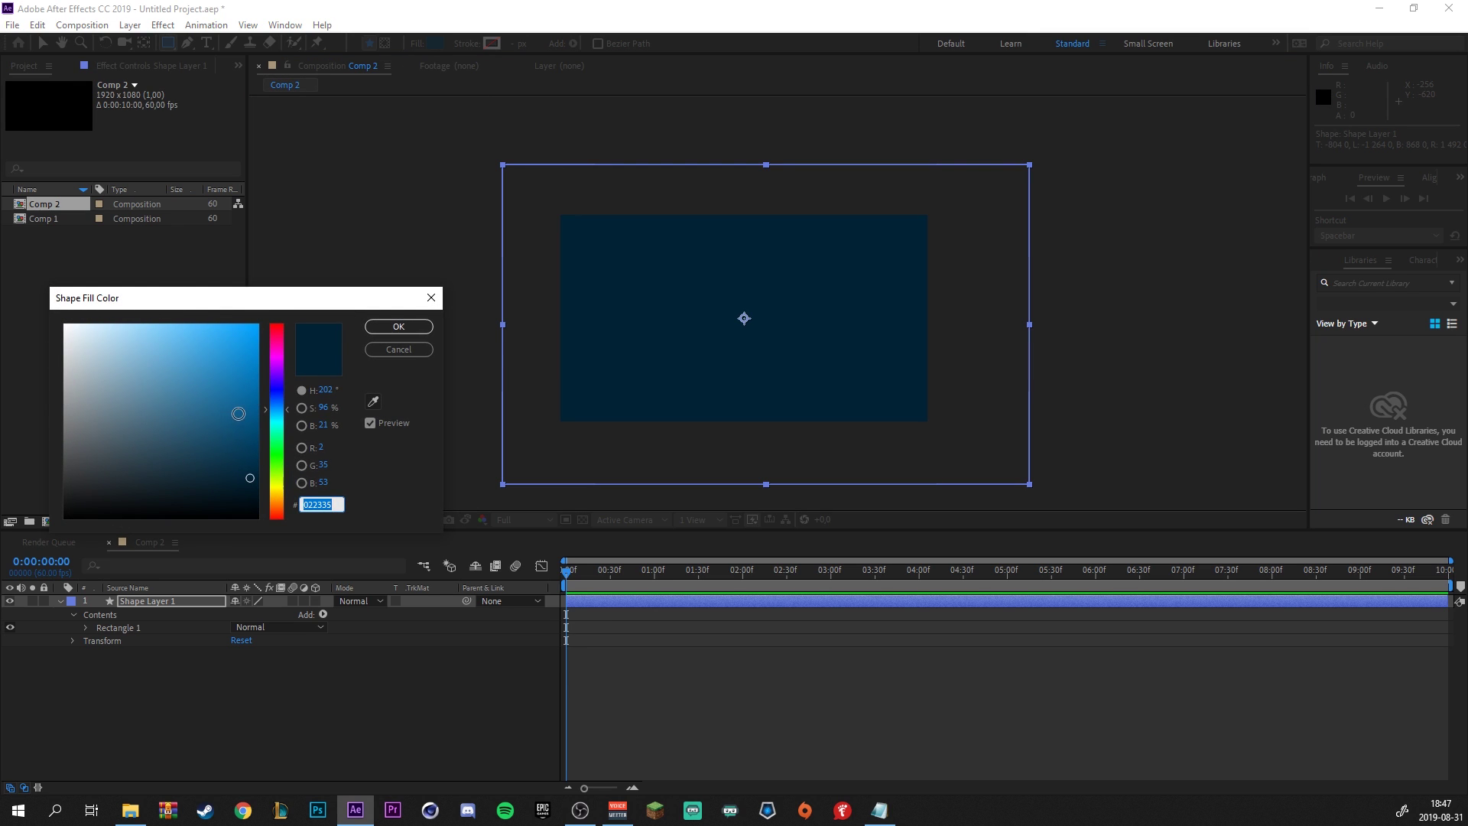
mouse_move(240, 405)
left_mouse_down()
mouse_move(242, 357)
mouse_move(238, 370)
left_mouse_up()
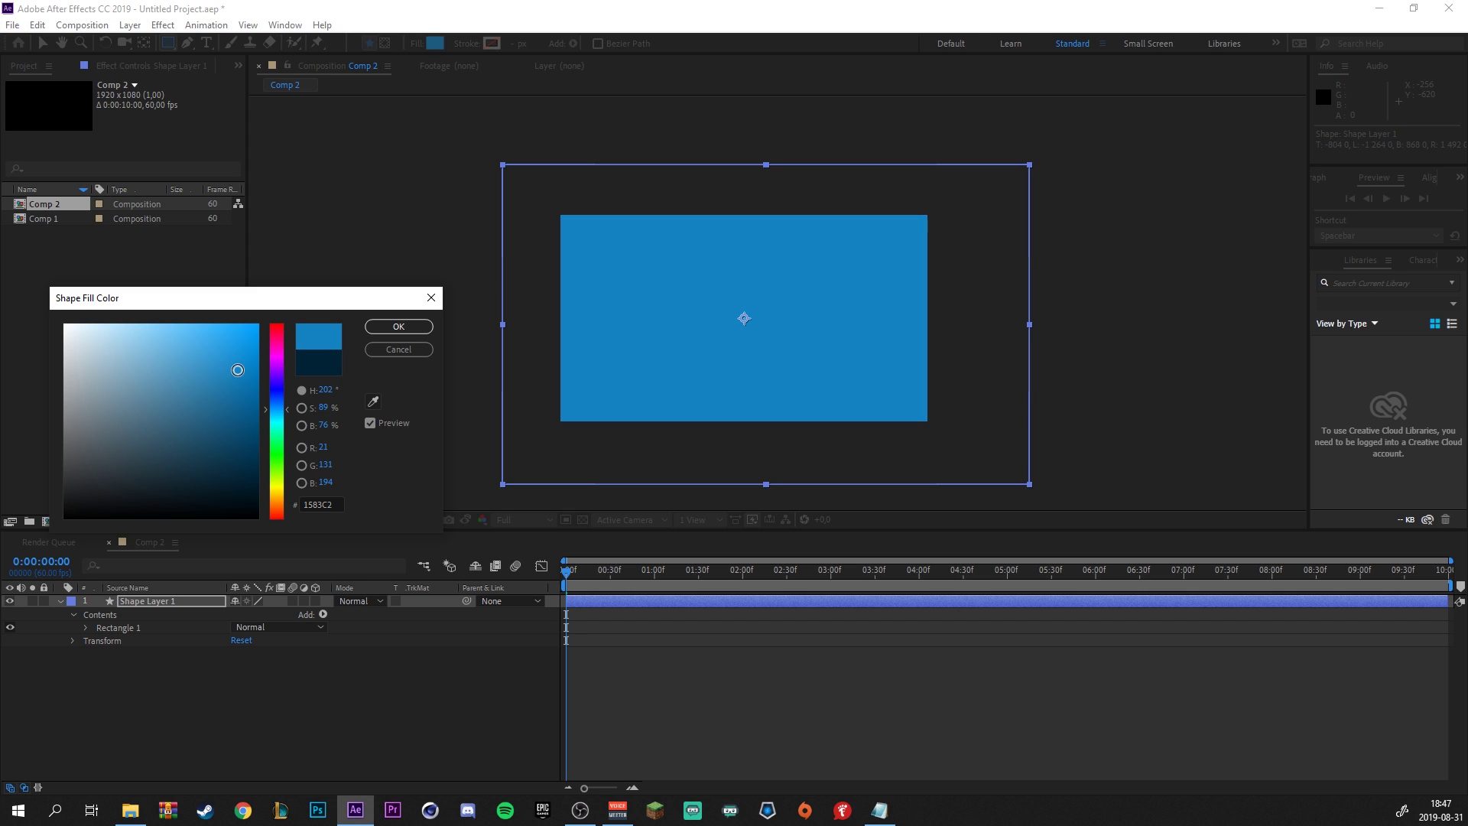
left_click(398, 327)
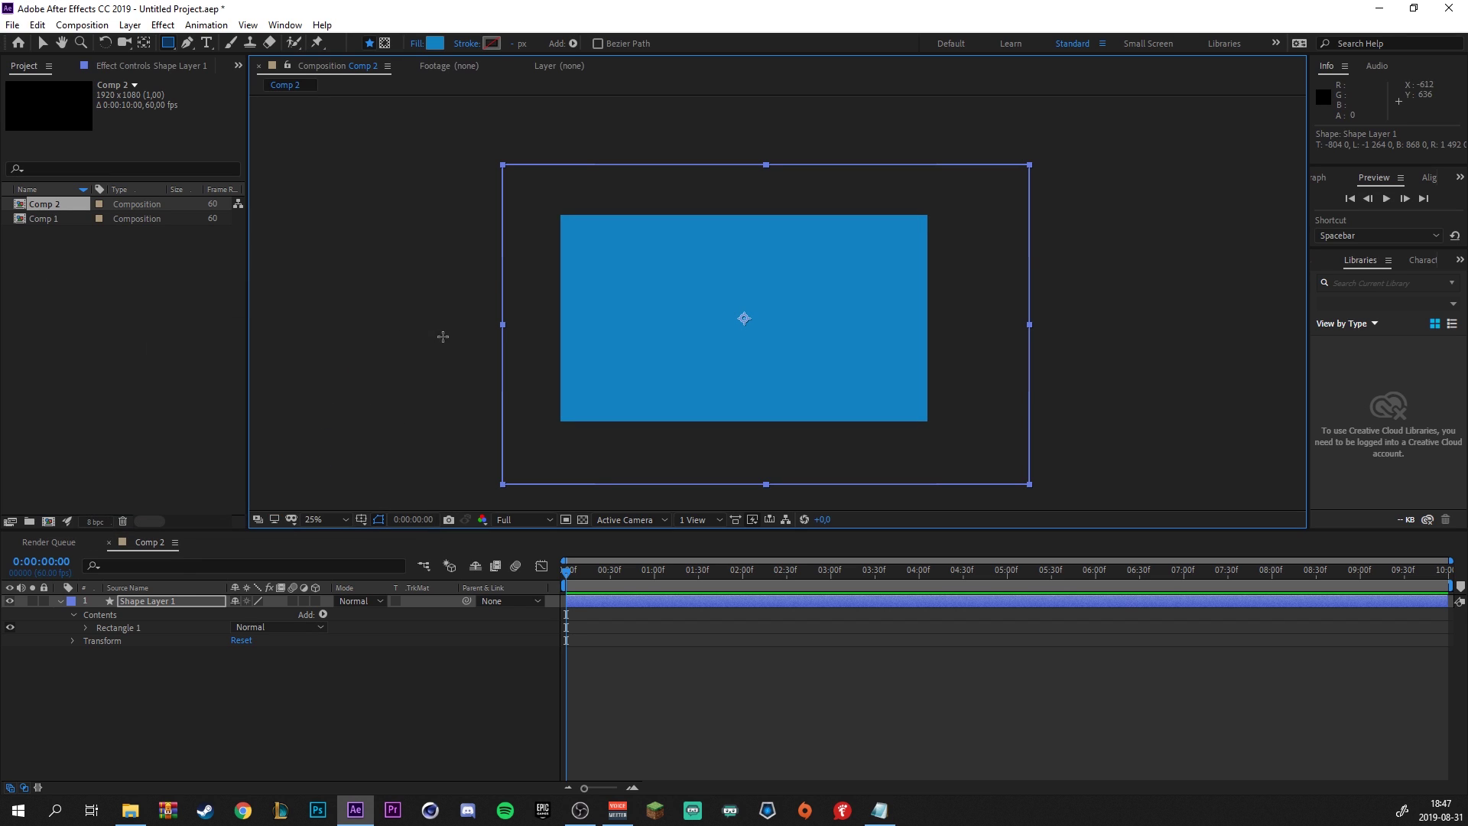
Rotate the rectangle about 45 degrees with the Rotation Tool
left_click(106, 43)
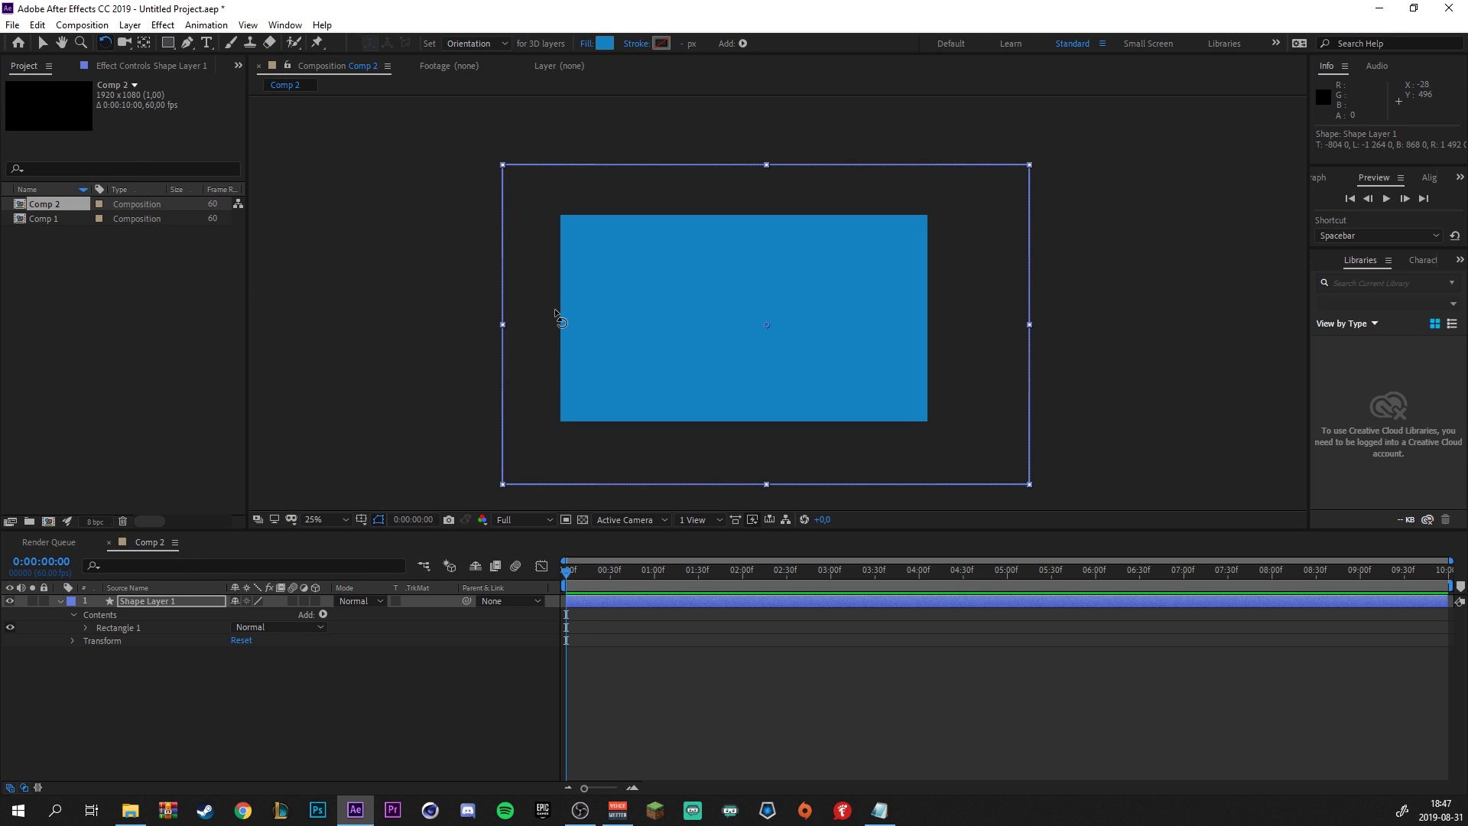
left_click(542, 276)
left_click_drag(540, 302, 588, 463)
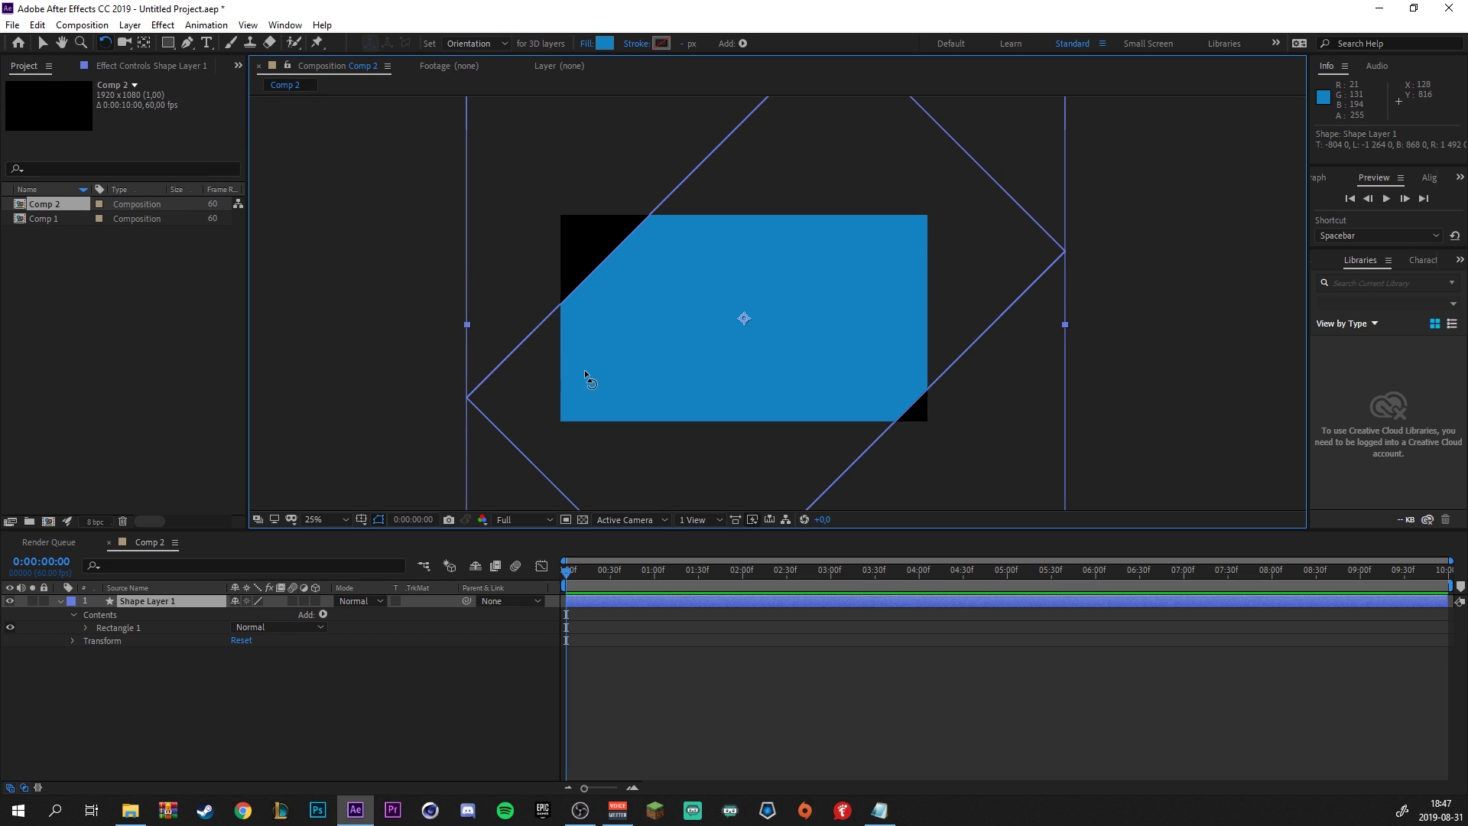
Scale the diamond up to about 141% and reposition it to cover the frame
left_click(42, 42)
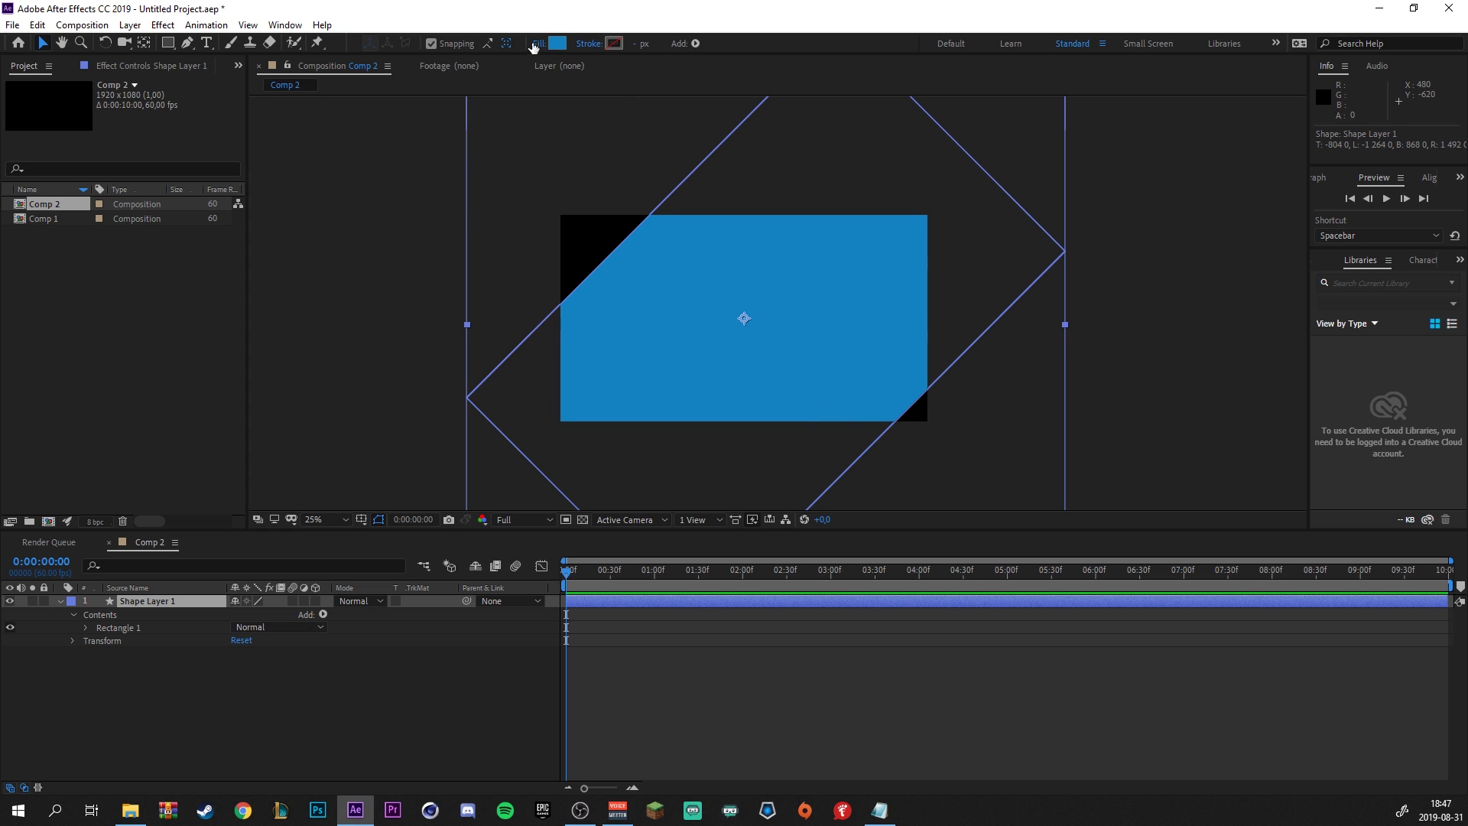
scroll(673, 411, "down", 1)
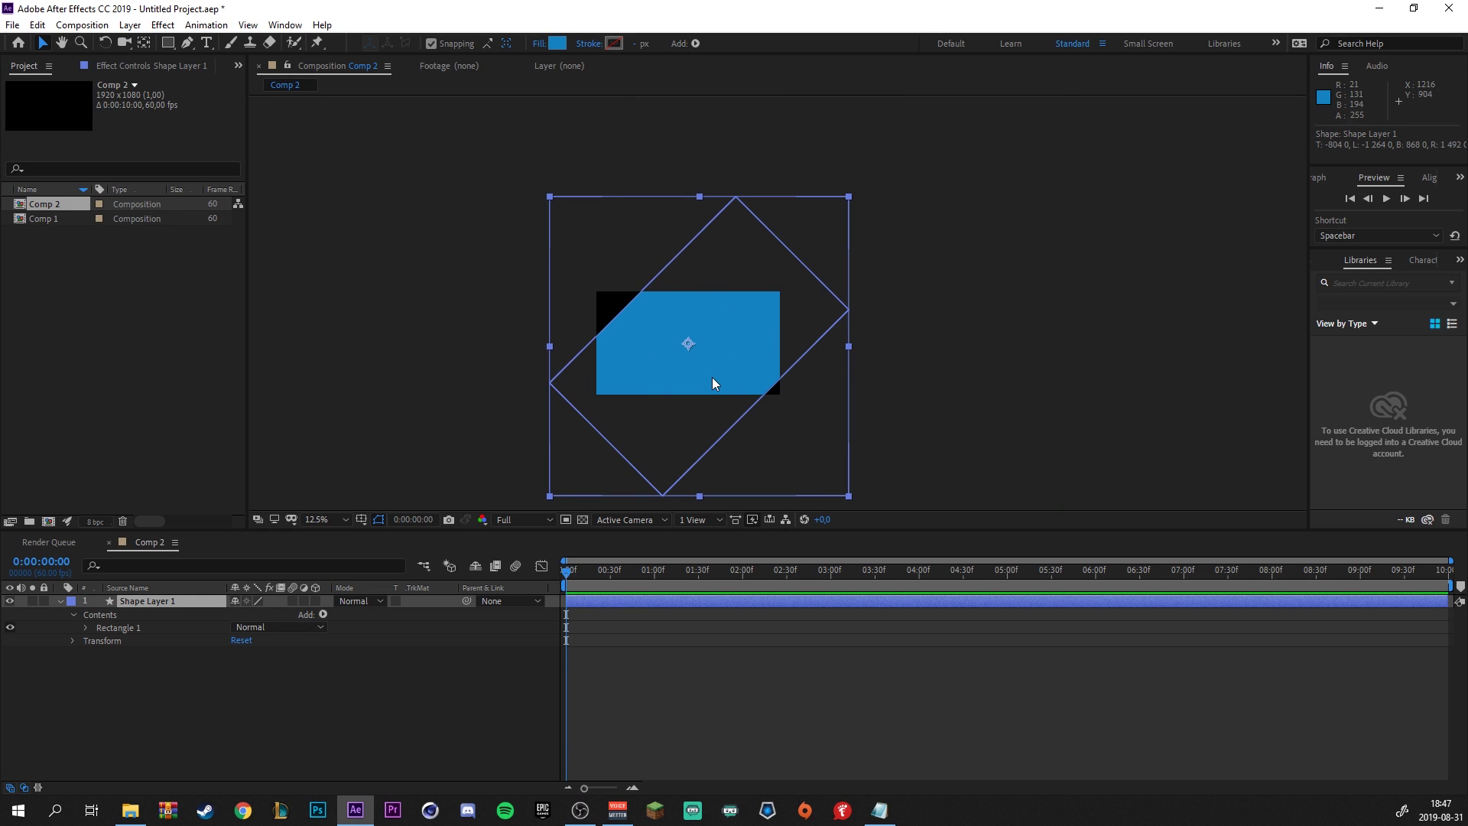
left_click(550, 196)
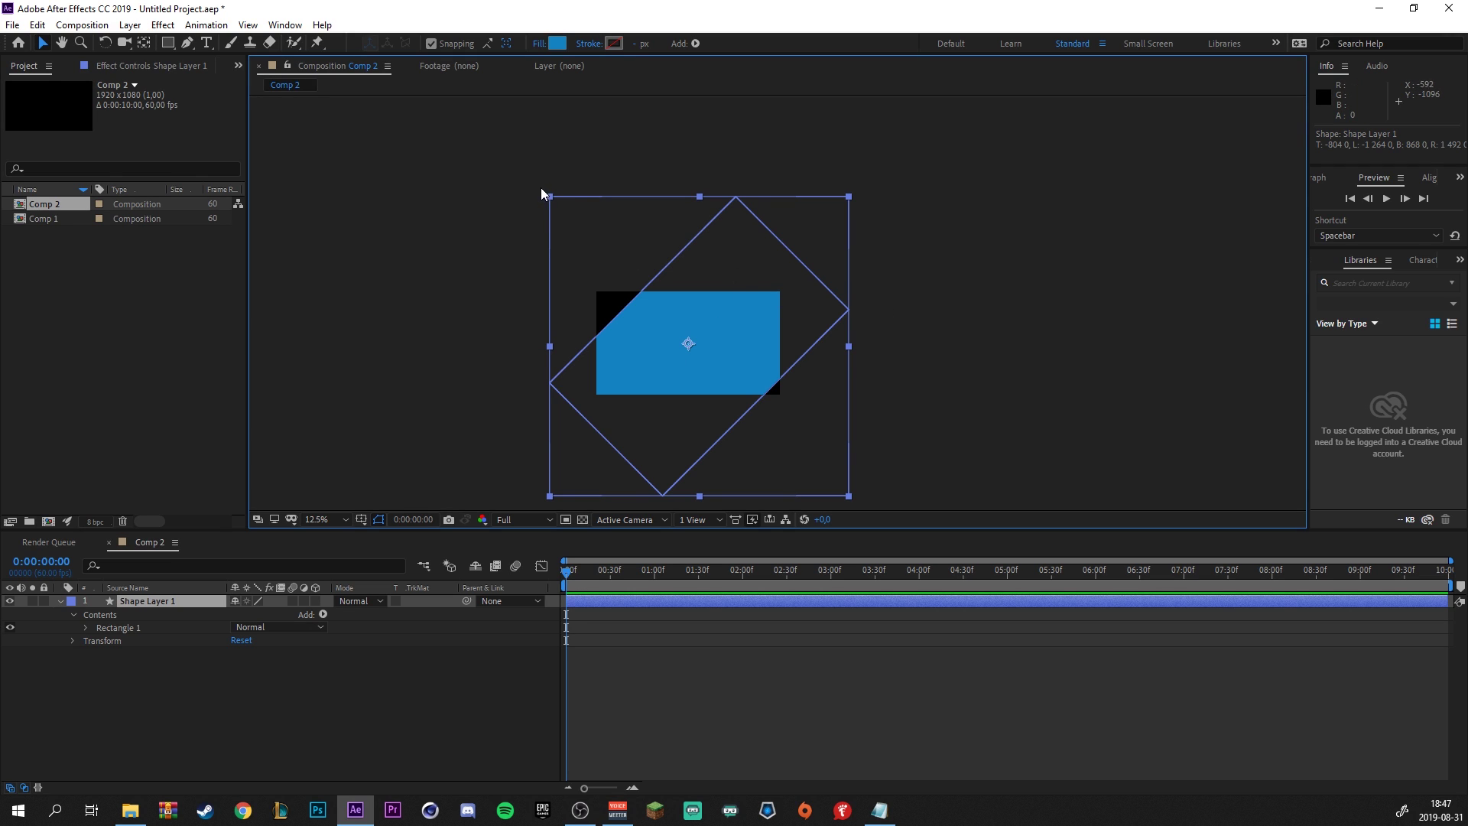
left_click_drag(552, 195, 418, 138)
left_click_drag(698, 367, 723, 393)
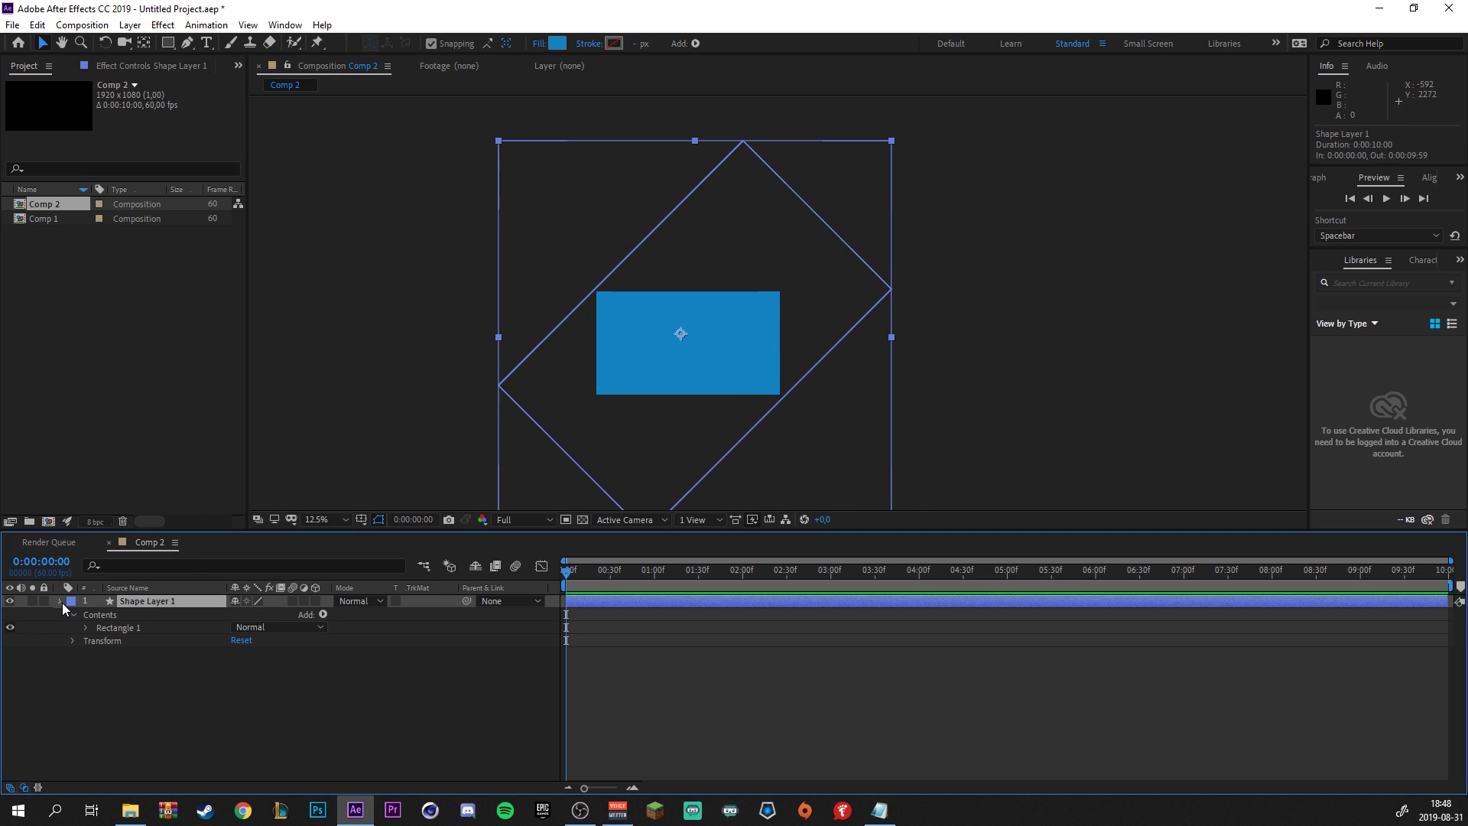
Duplicate the diamond as Shape Layer 2, darken its blue fill, and offset it down-right
left_click(60, 601)
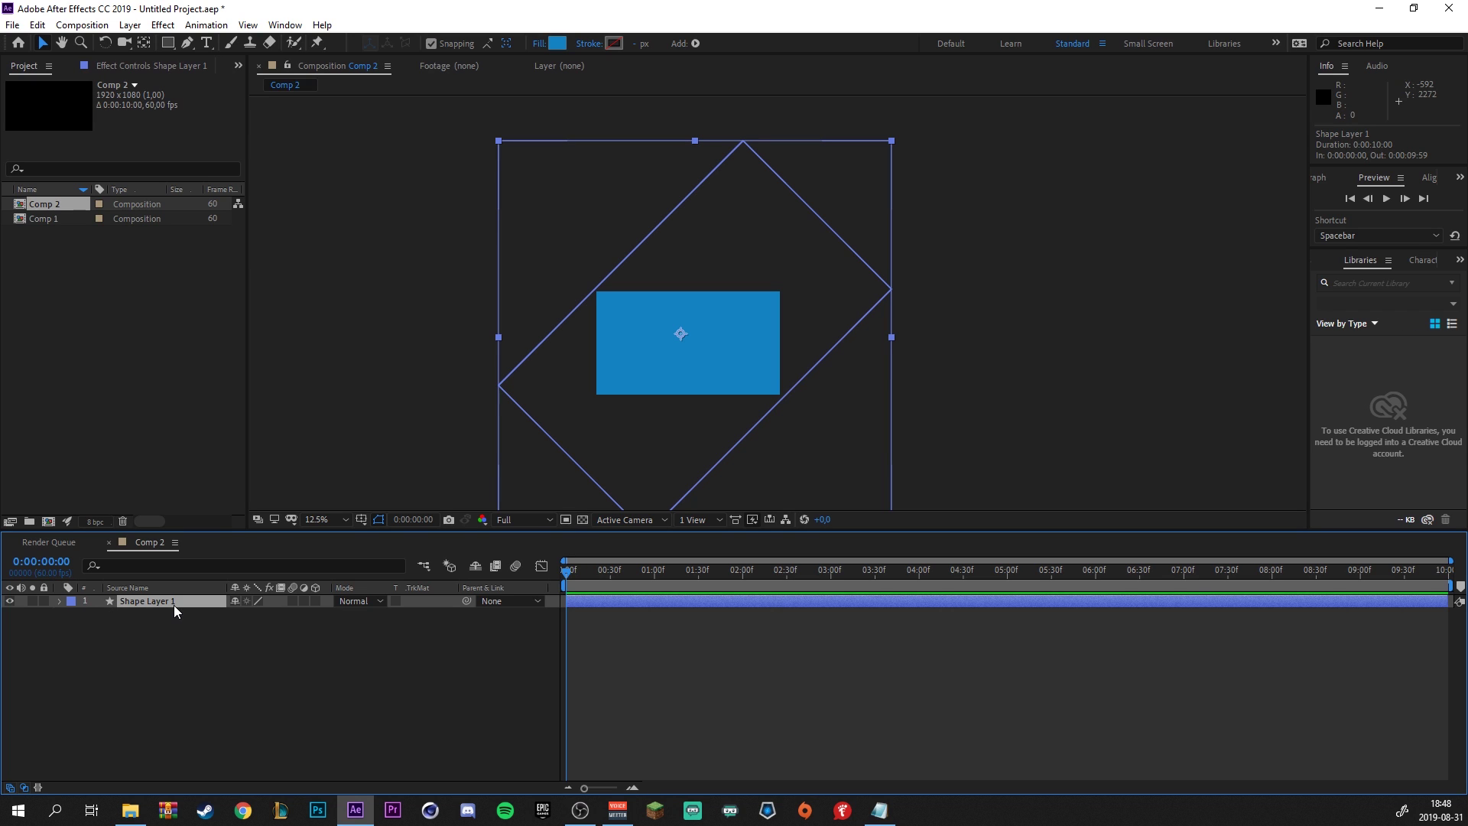
key("ctrl+d")
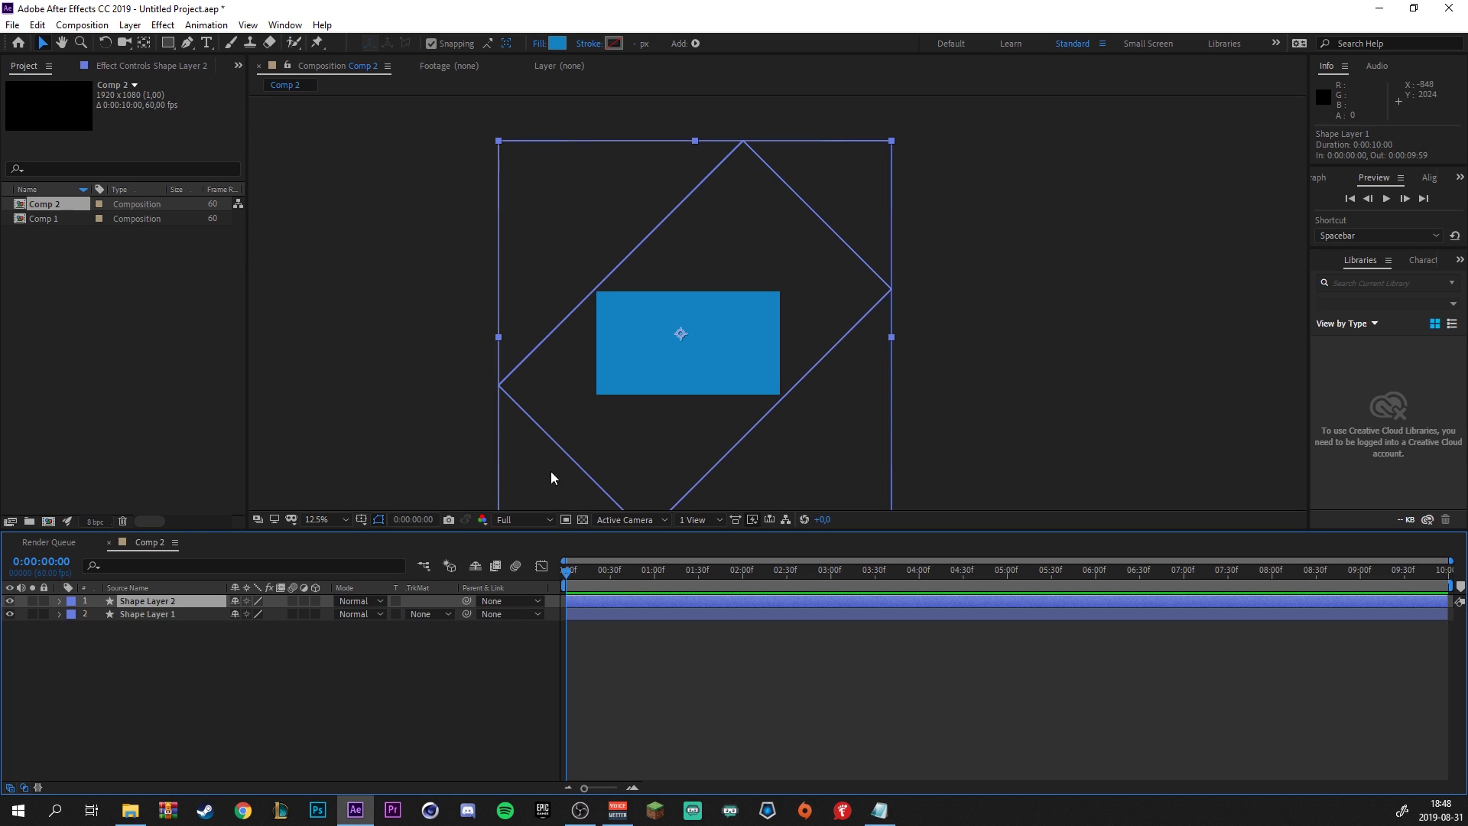
left_click(558, 43)
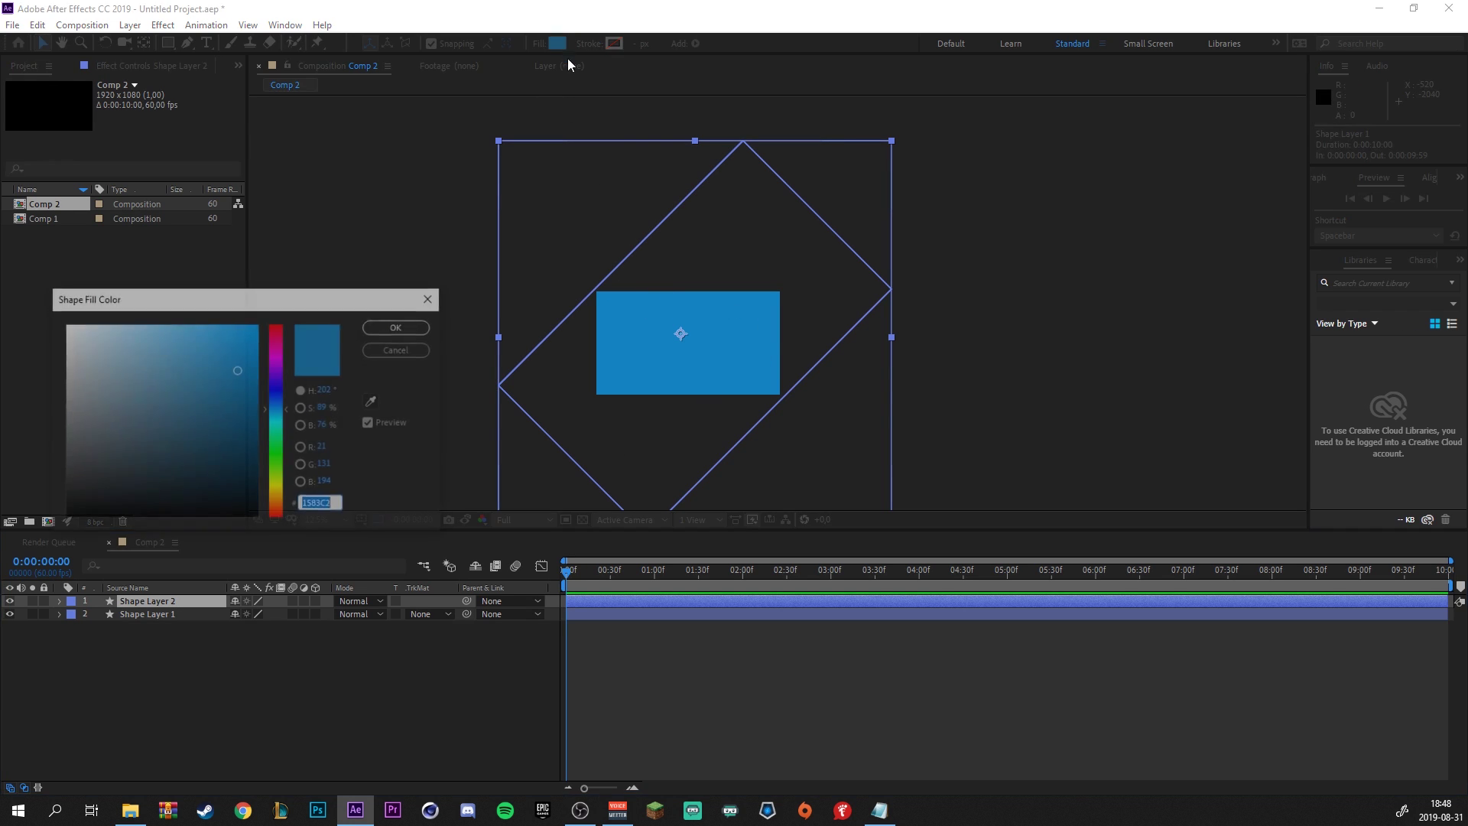
left_click_drag(241, 388, 248, 411)
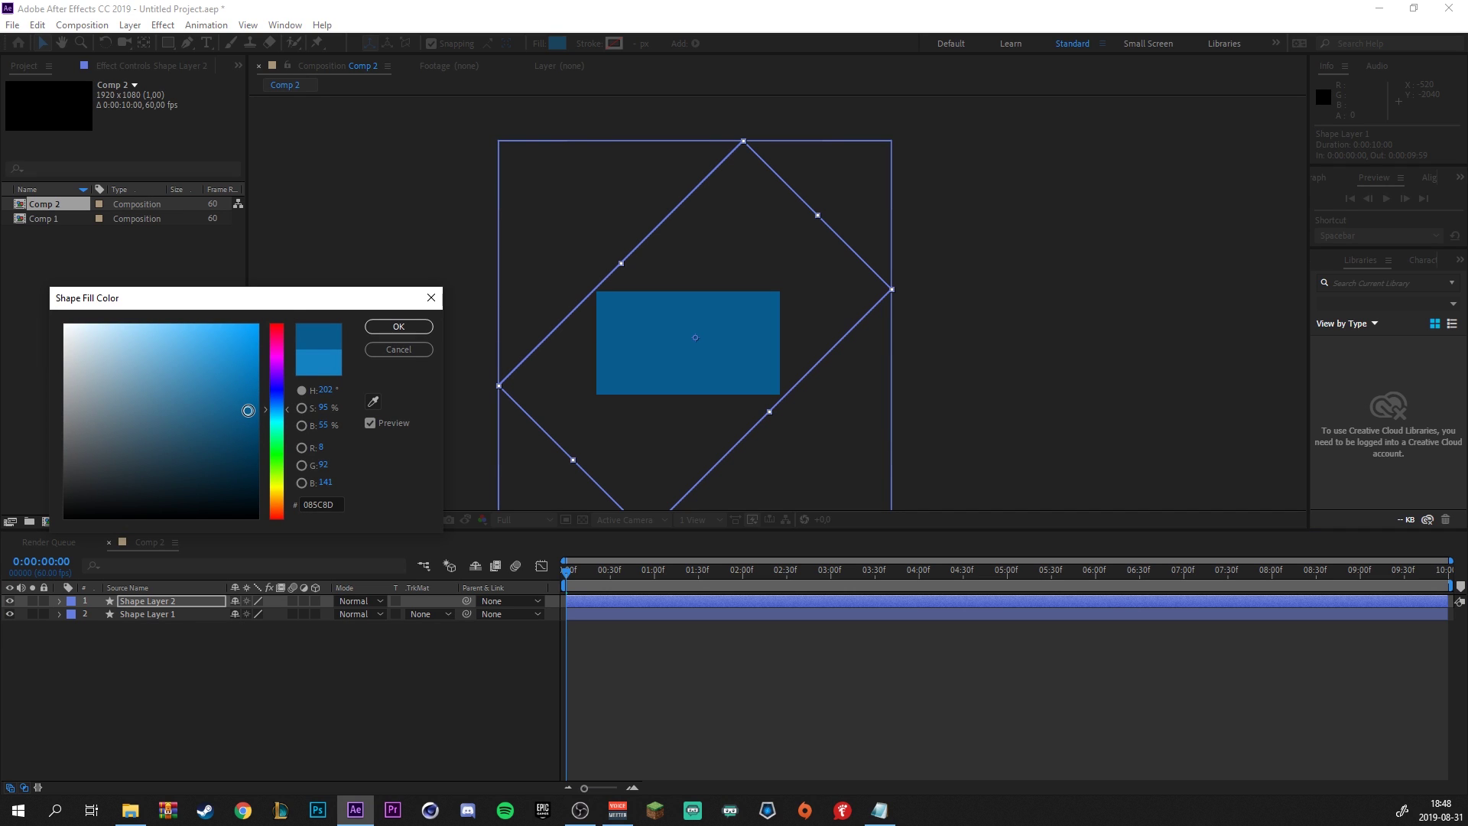
left_click(401, 327)
left_click_drag(616, 334, 664, 365)
left_click_drag(664, 365, 667, 368)
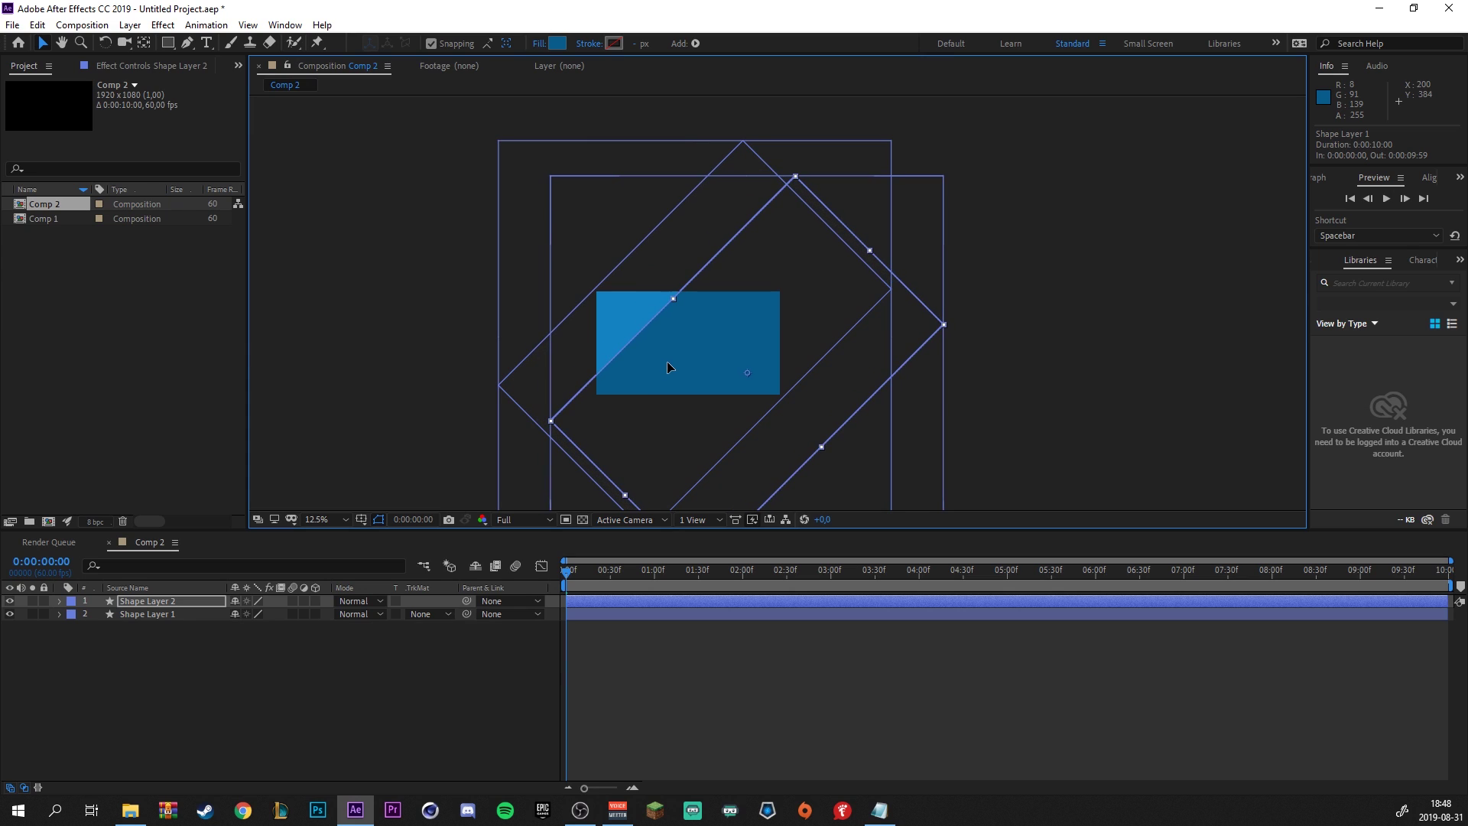
Duplicate it again as Shape Layer 3 with an even darker blue fill, then save
left_click(145, 606)
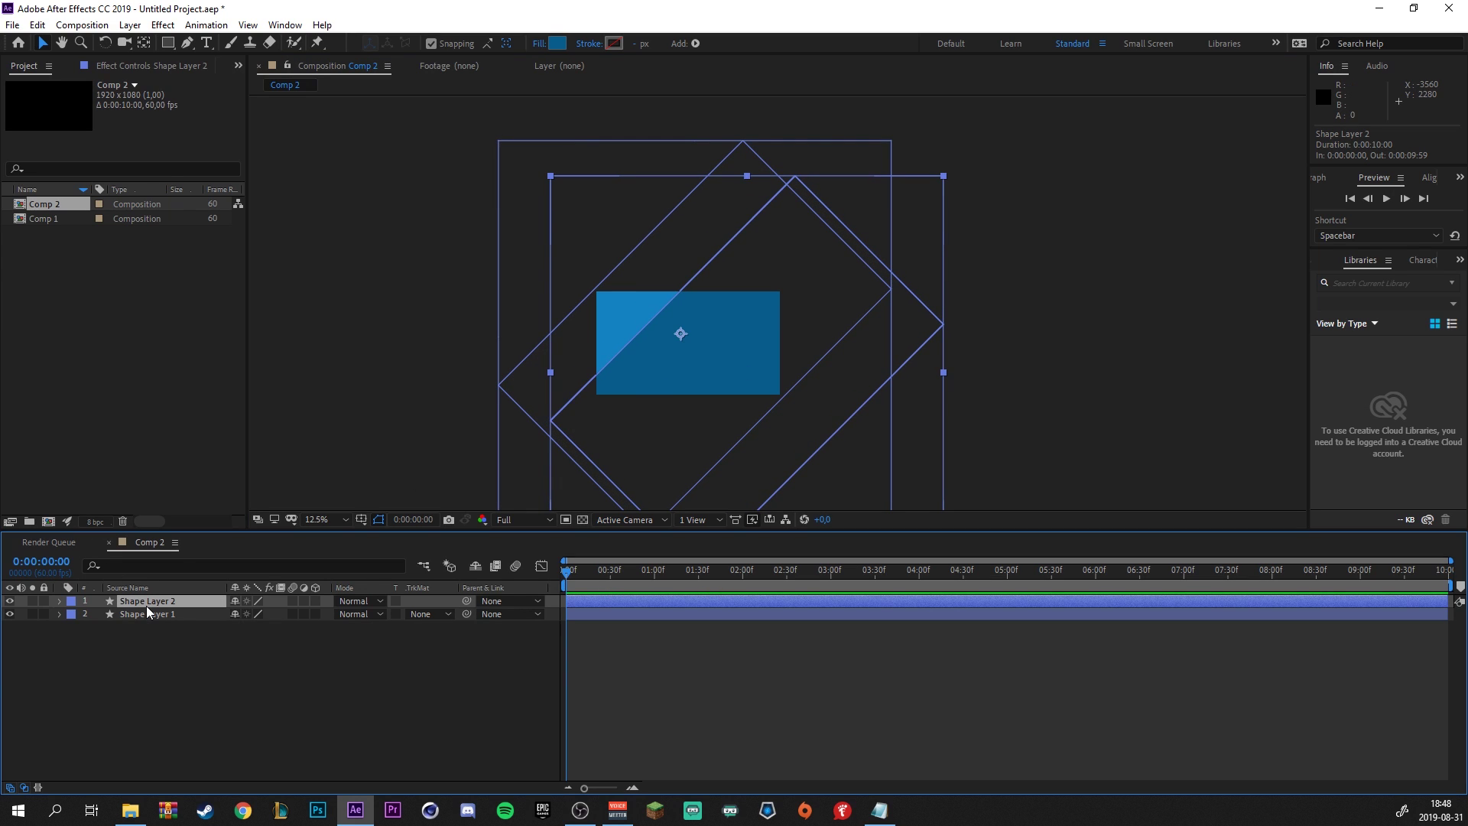
key("ctrl+d")
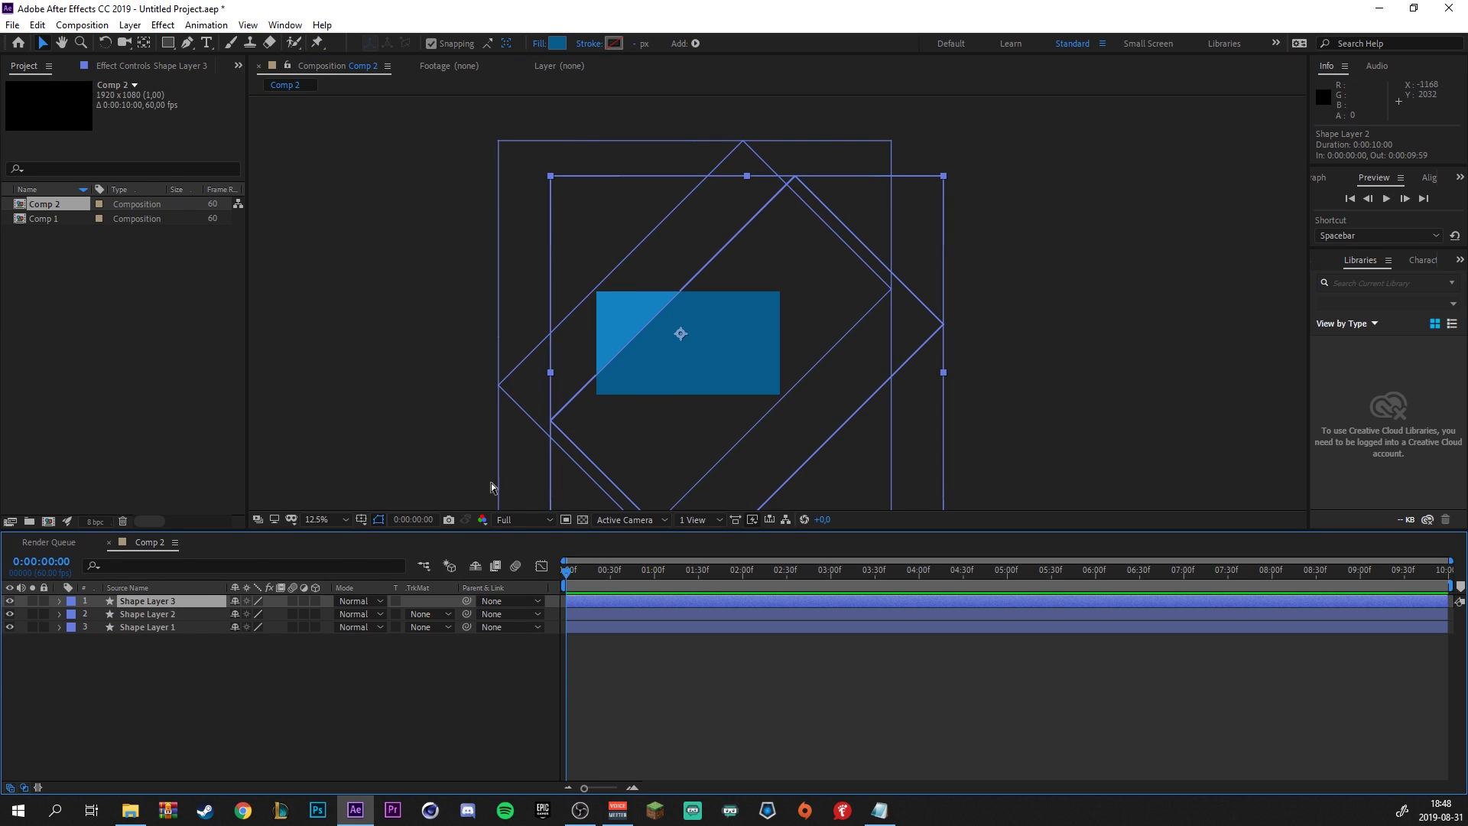
left_click(558, 44)
left_click_drag(253, 455, 241, 451)
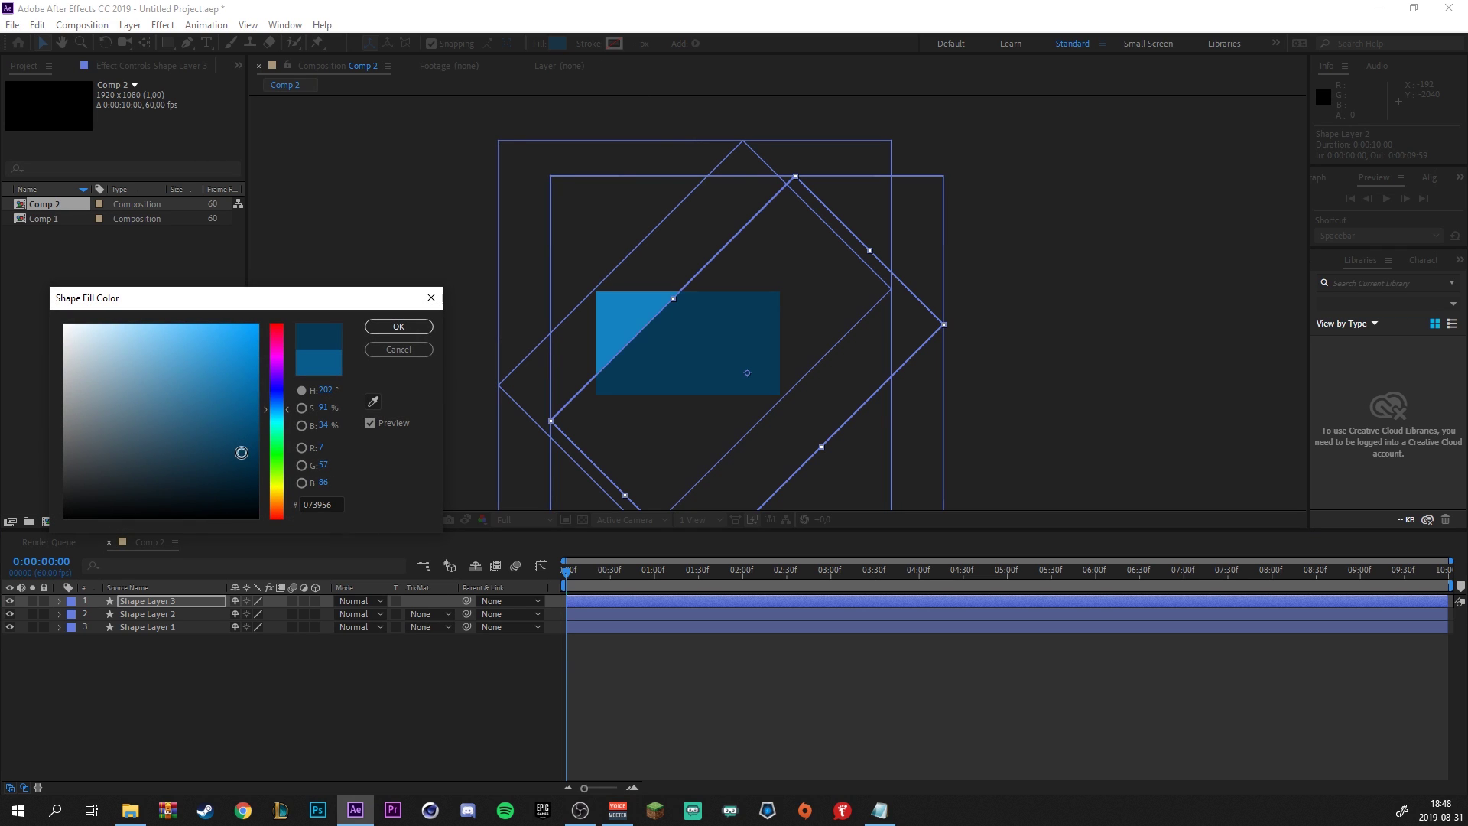
left_click(429, 326)
left_click(328, 357)
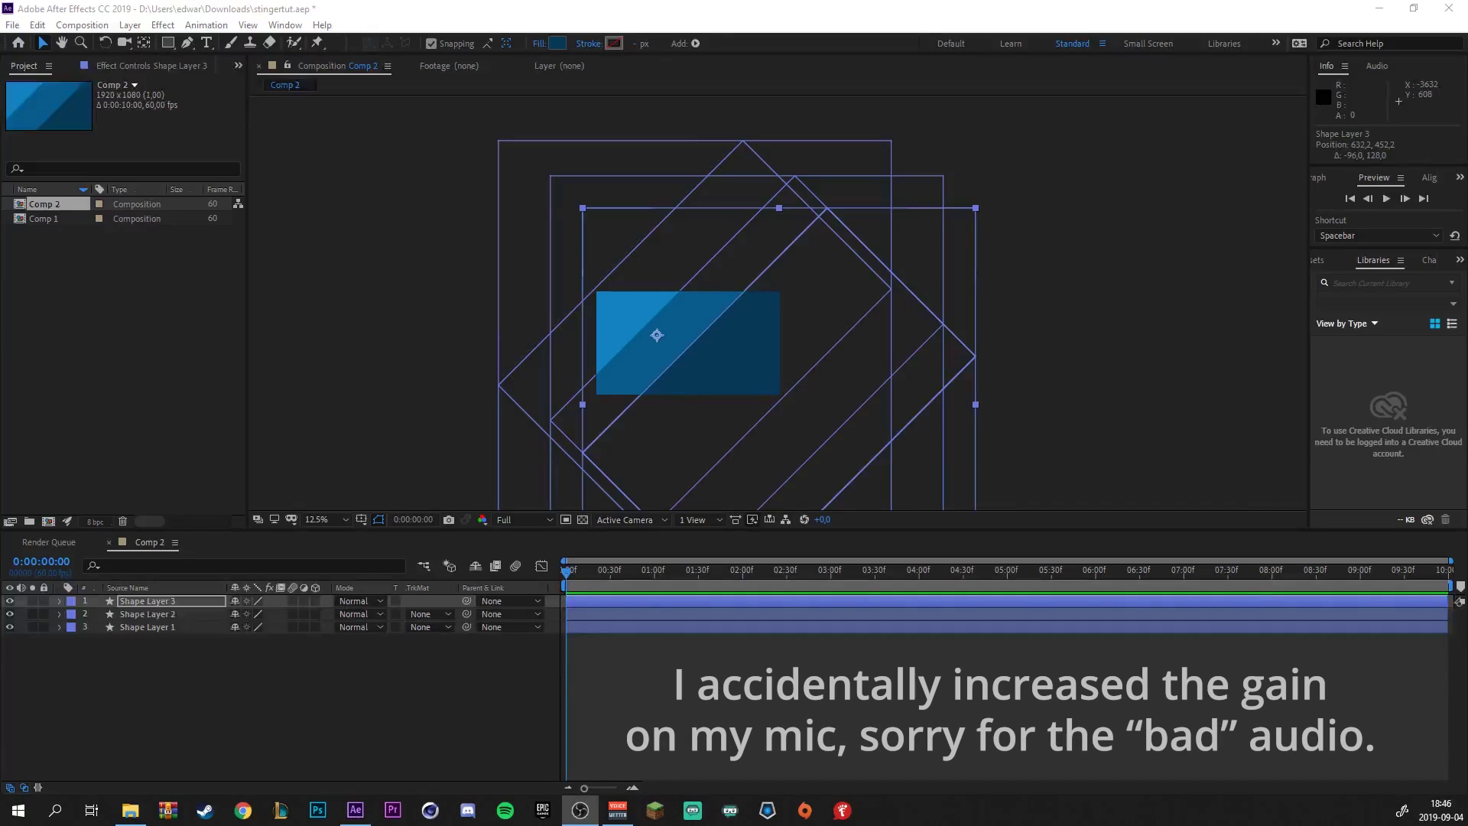
key("ctrl+s")
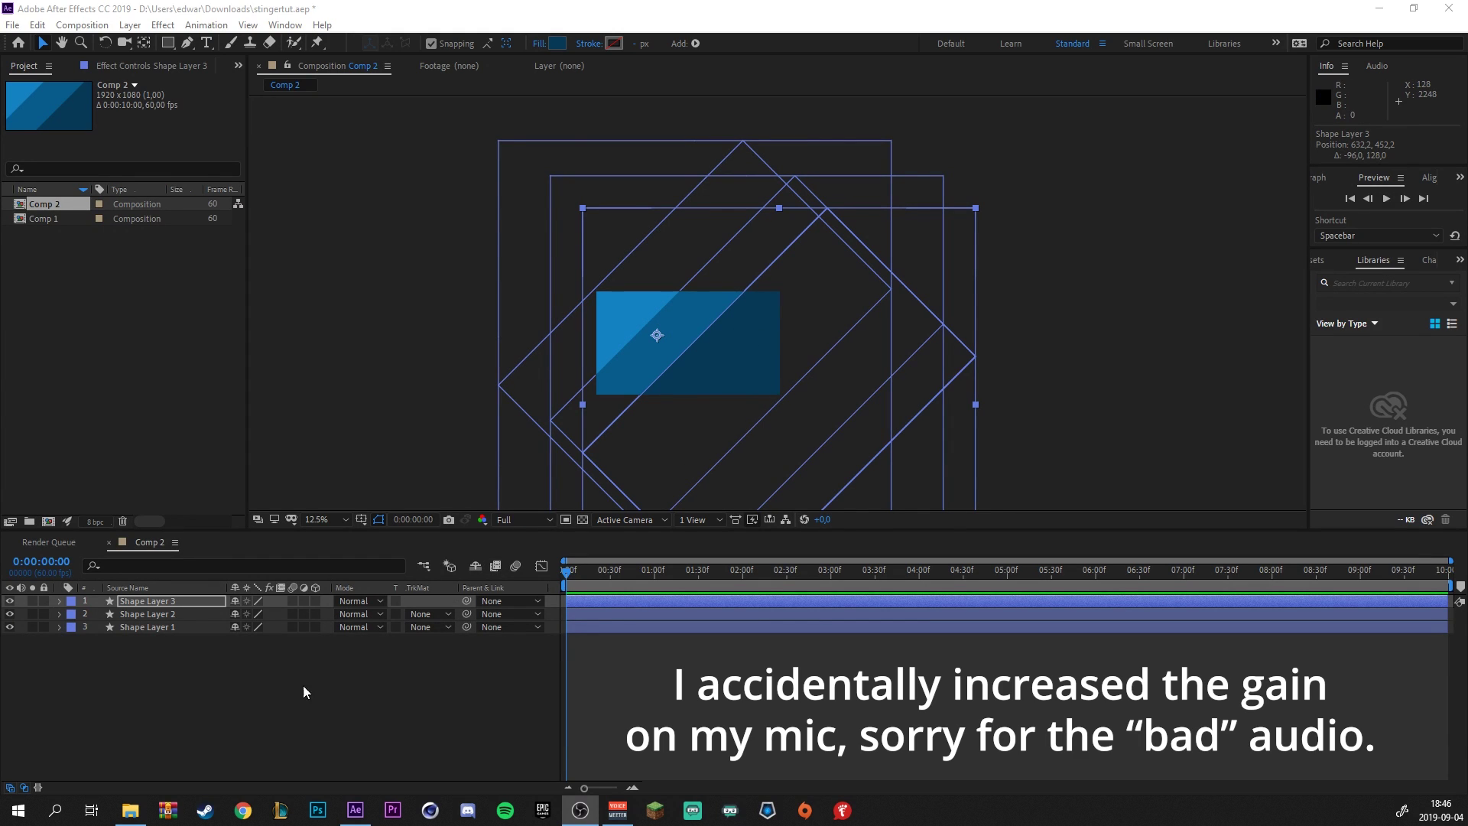
Nudge Shape Layers 2 and 3 individually to adjust their diagonal offsets
left_click(699, 359)
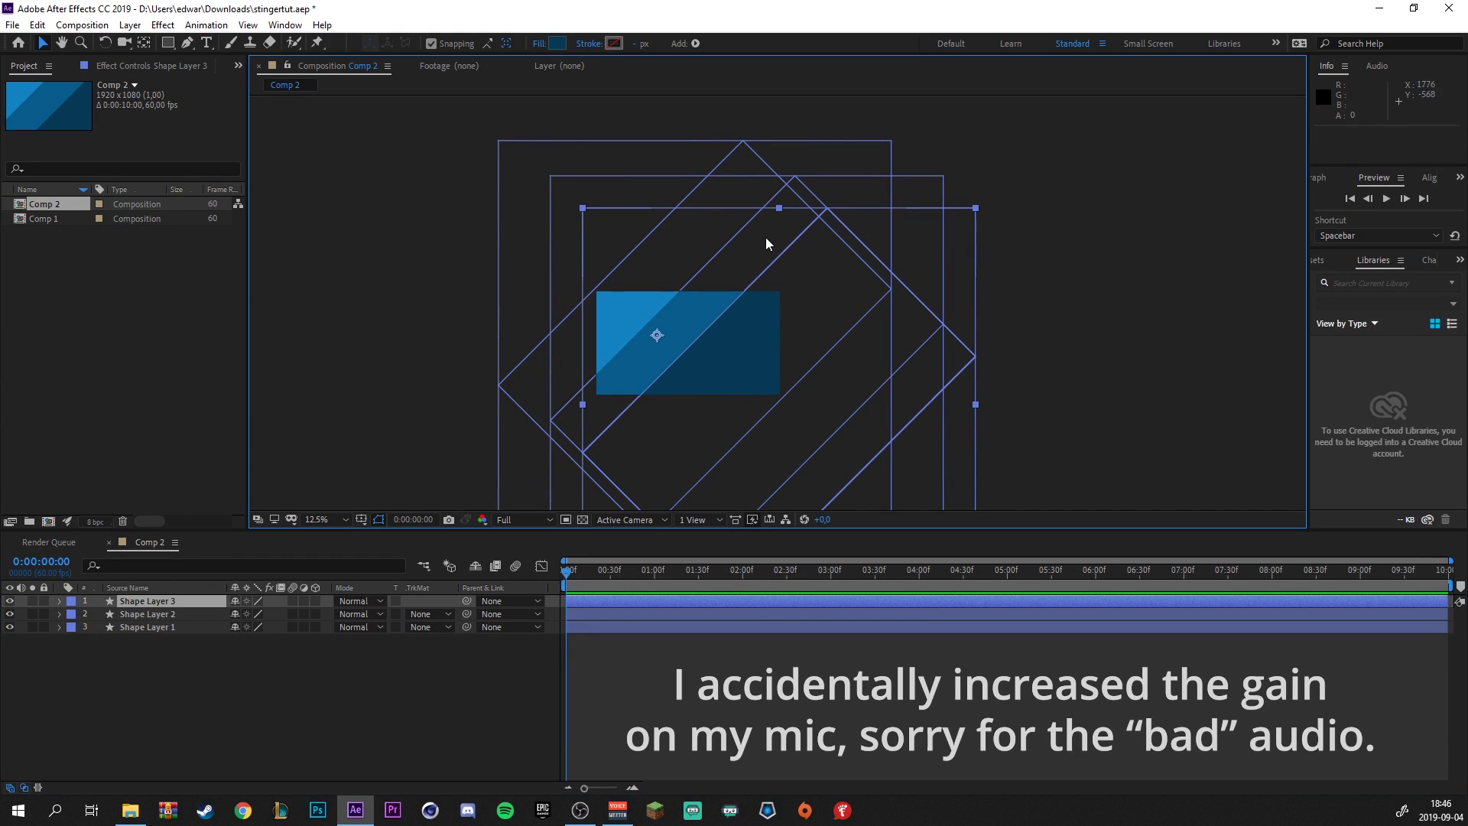
left_click_drag(681, 329, 672, 334)
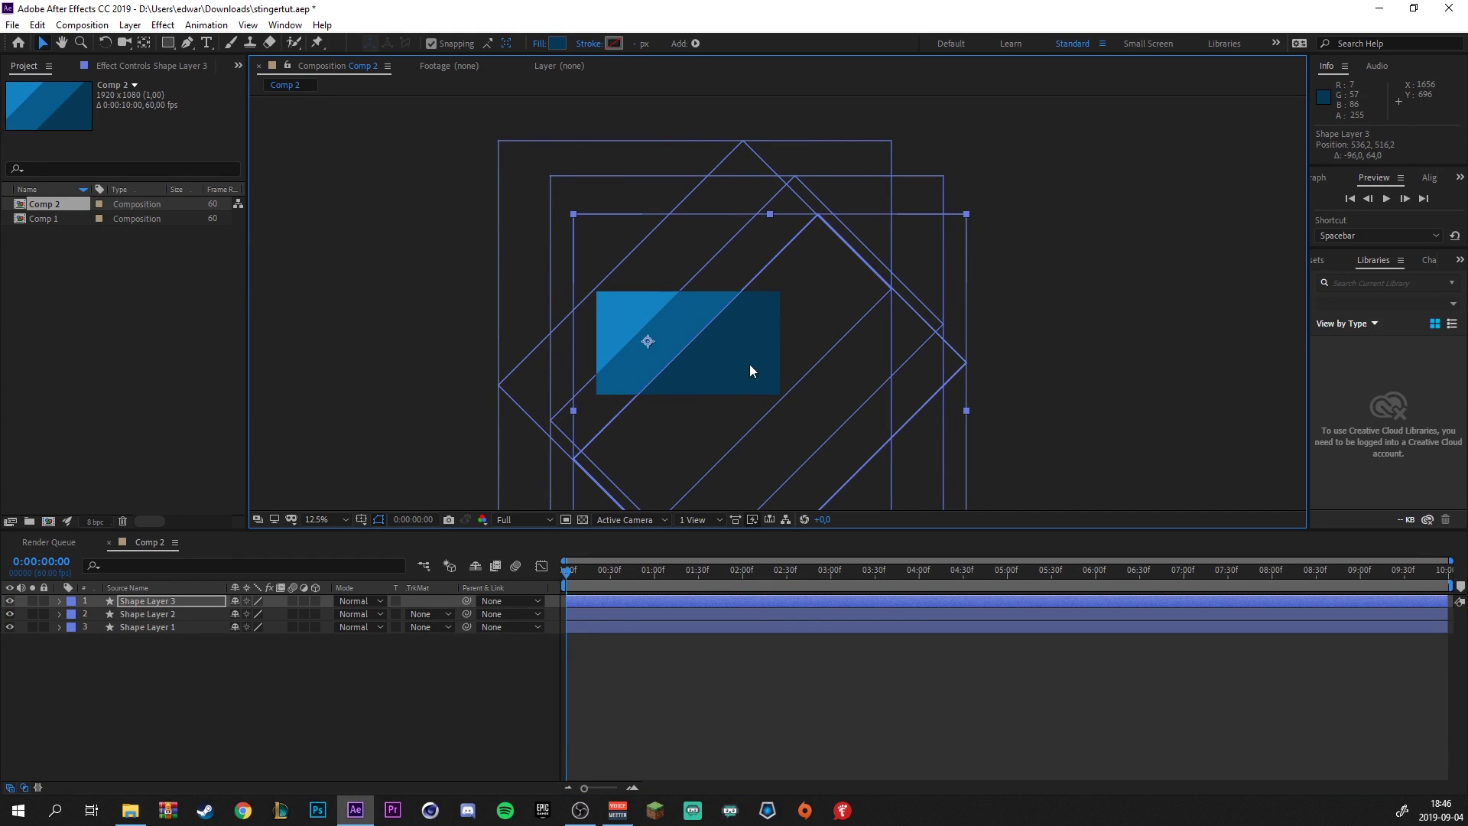
left_click(170, 616)
left_click_drag(746, 255, 736, 265)
left_click(761, 373)
left_click_drag(760, 373, 695, 304)
left_click(203, 682)
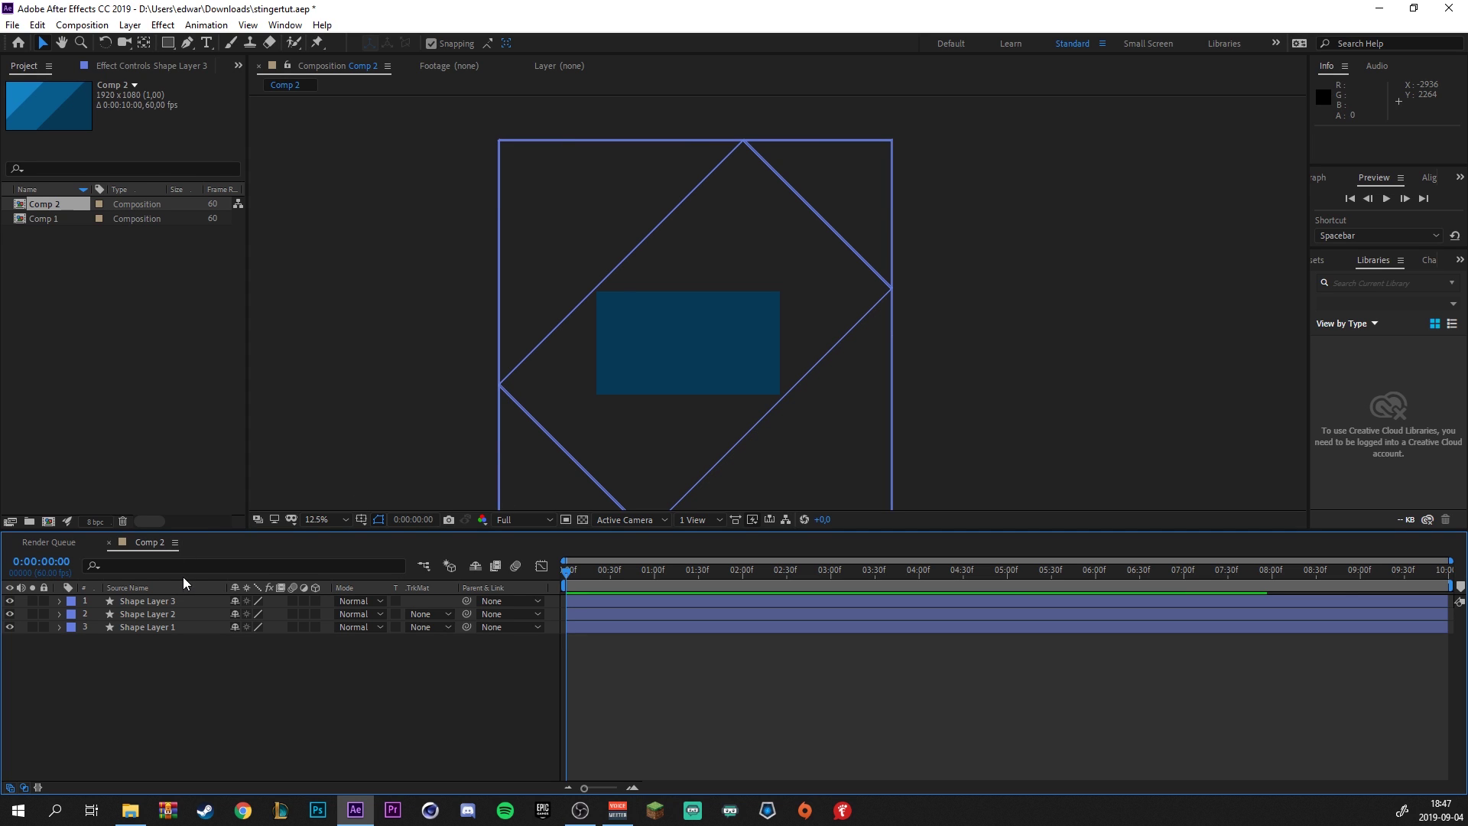
Move all three shapes together down-right, then undo that group move
left_click_drag(103, 635, 146, 599)
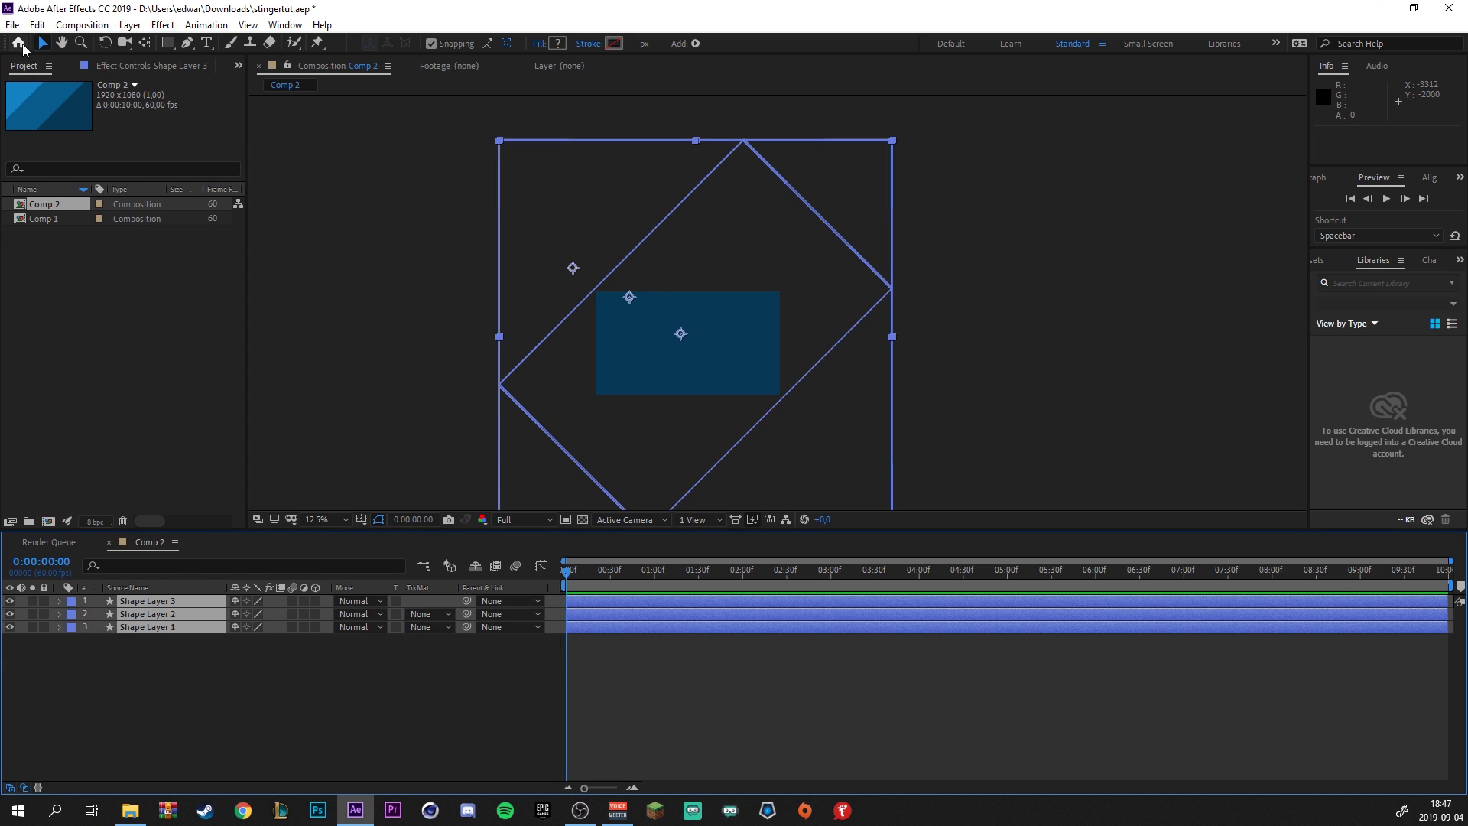
left_click_drag(605, 356, 808, 474)
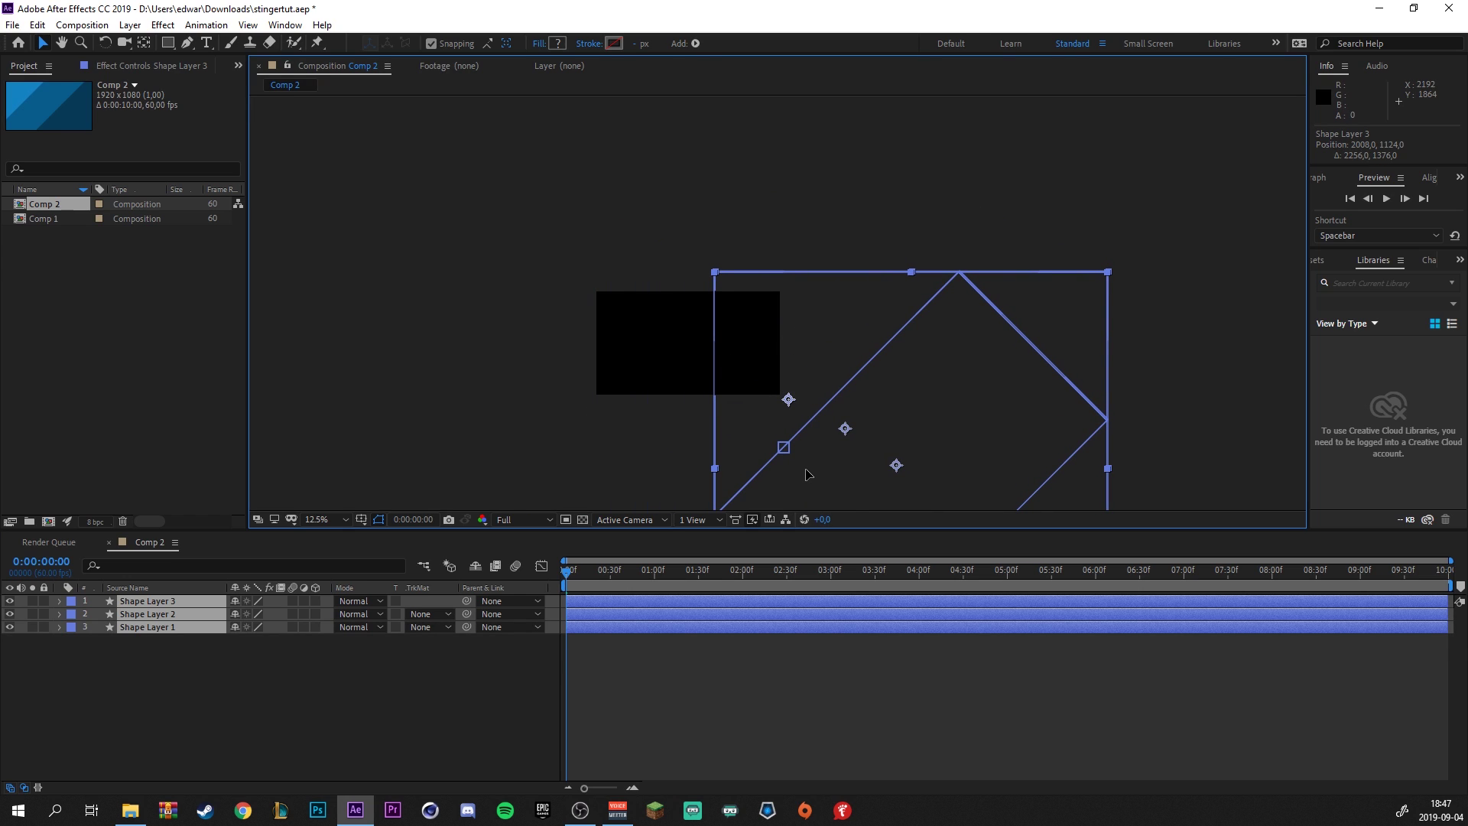
key("ctrl+z")
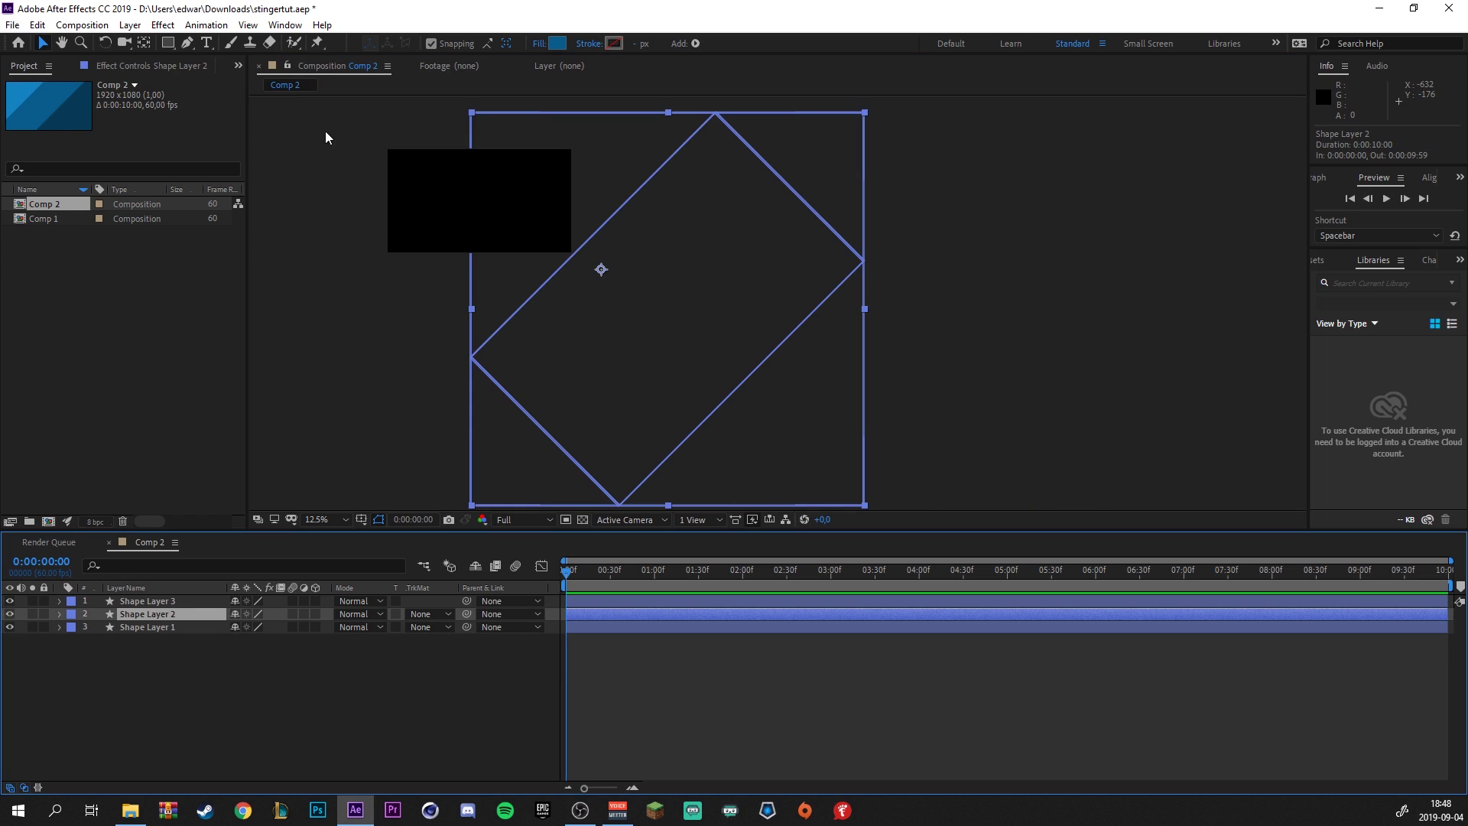
left_click(140, 45)
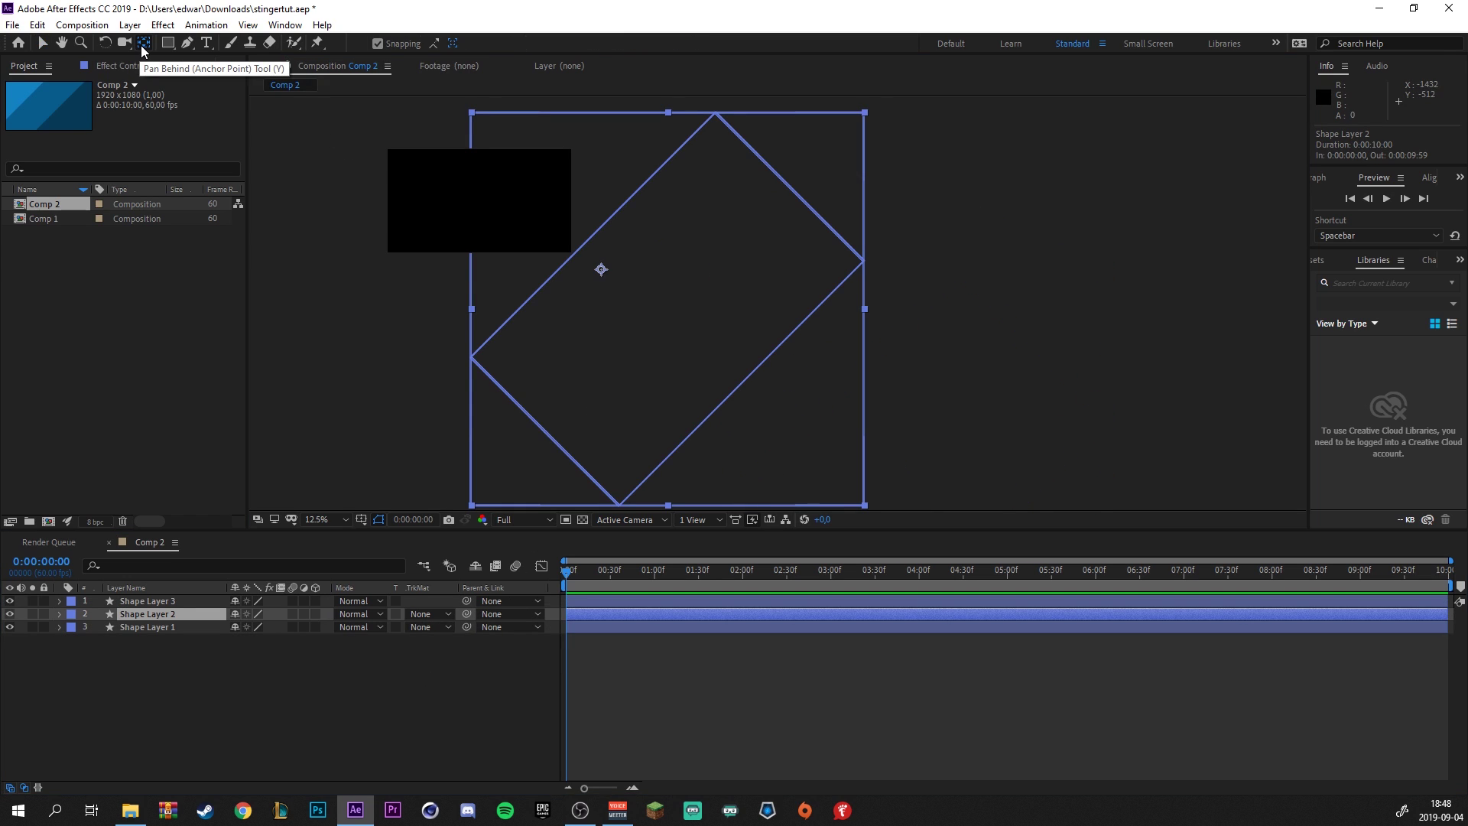
Centre Shape Layer 2's anchor point on its shape and hide Shape Layers 2 and 3
left_click(603, 273)
left_click_drag(640, 309, 662, 311)
left_click(153, 626)
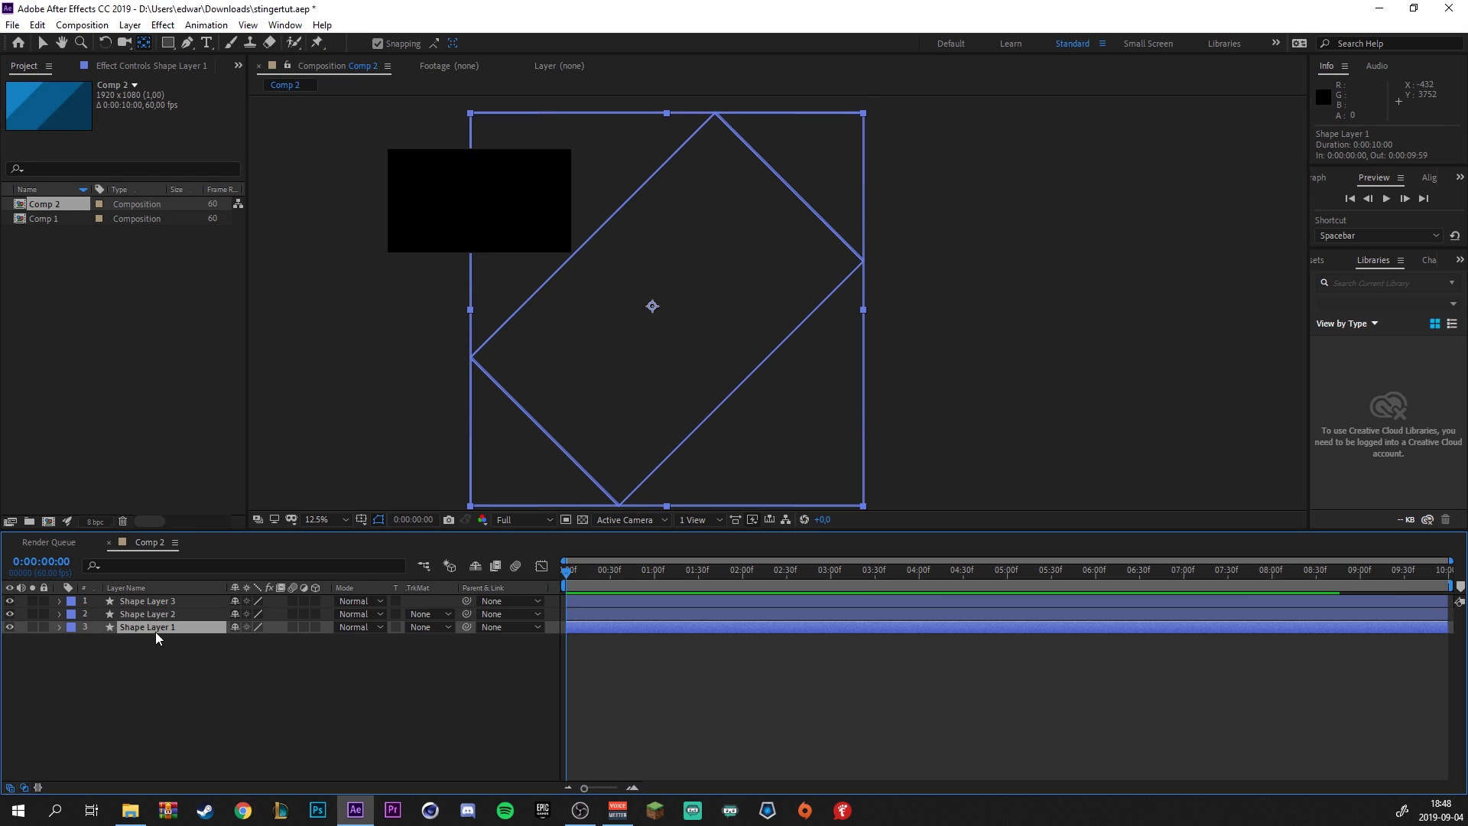
left_click(175, 601)
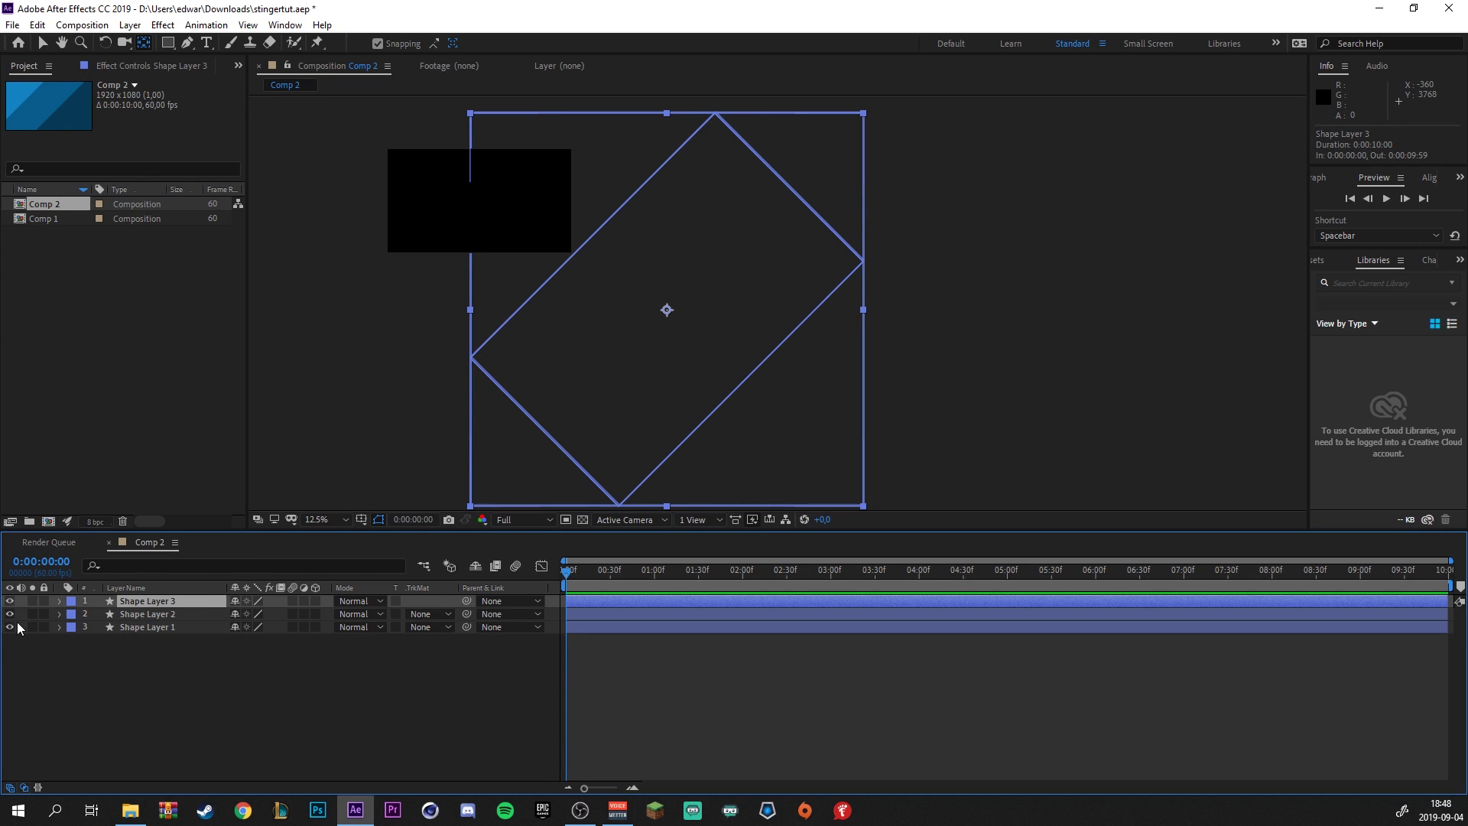
left_click_drag(9, 614, 15, 601)
left_click(219, 616)
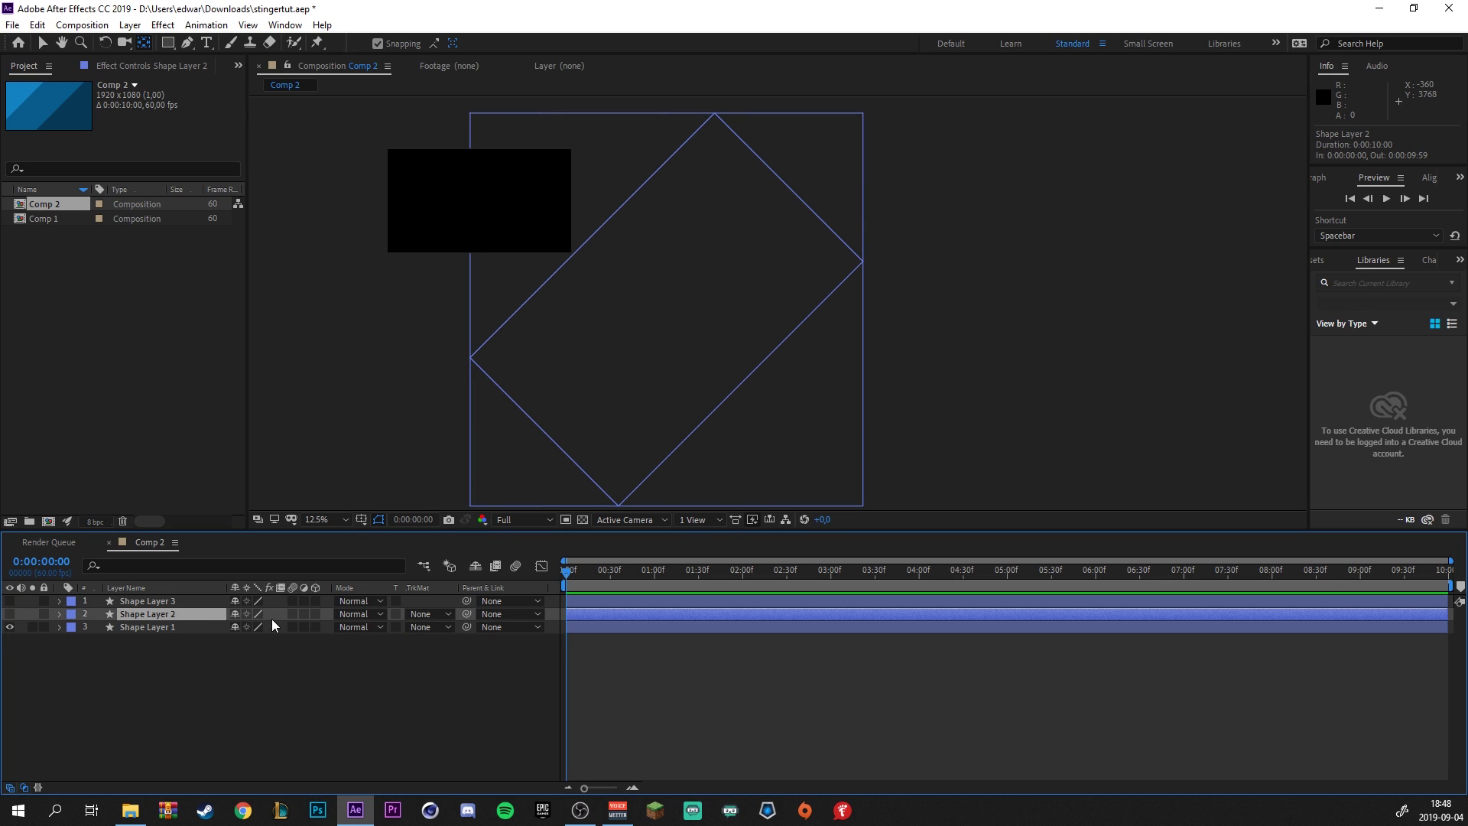
Set a Position keyframe on Shape Layer 1 at frame 0, then move it up-left later
left_click(104, 627)
key("p")
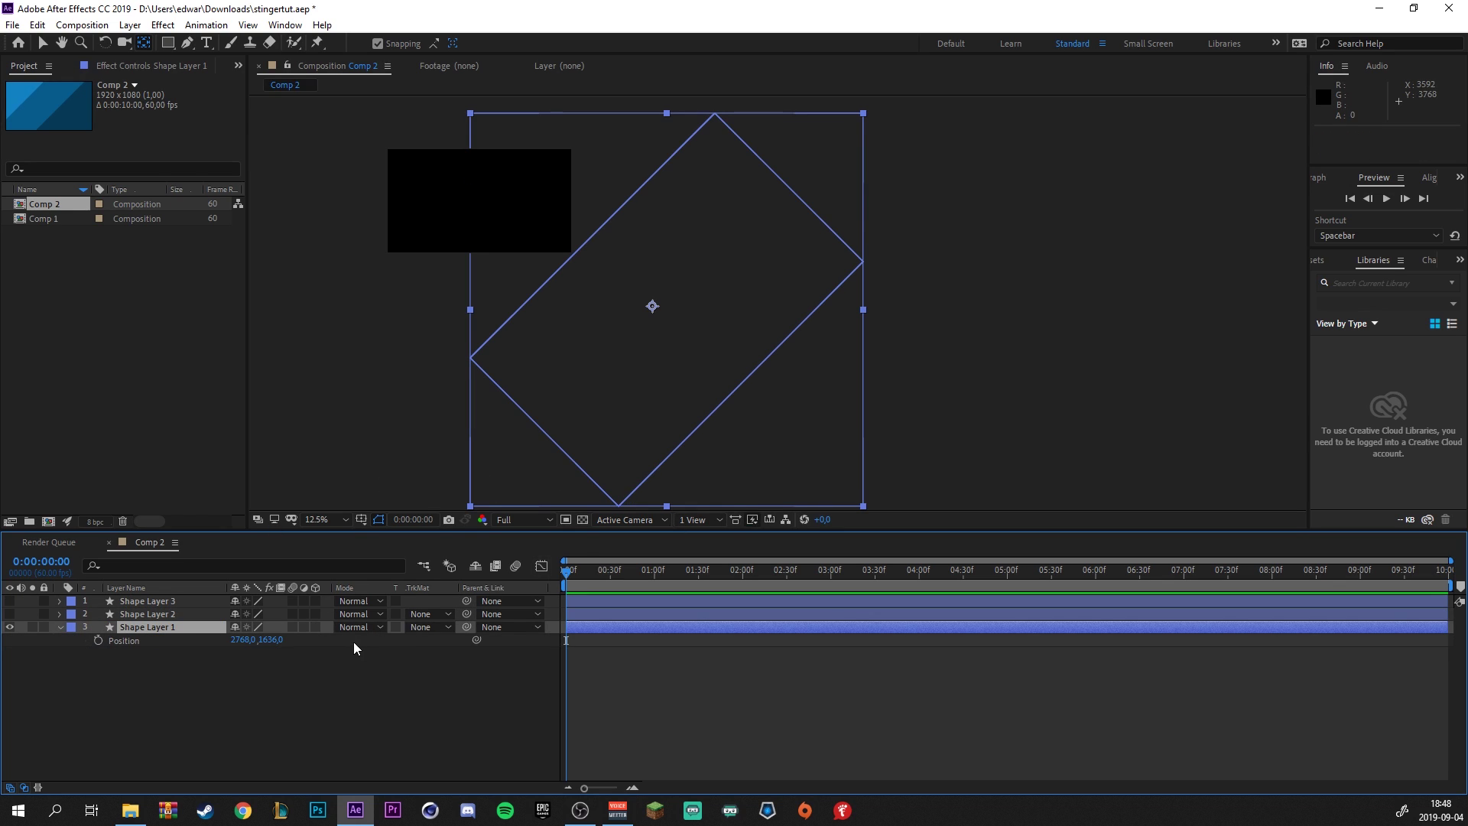
left_click(98, 641)
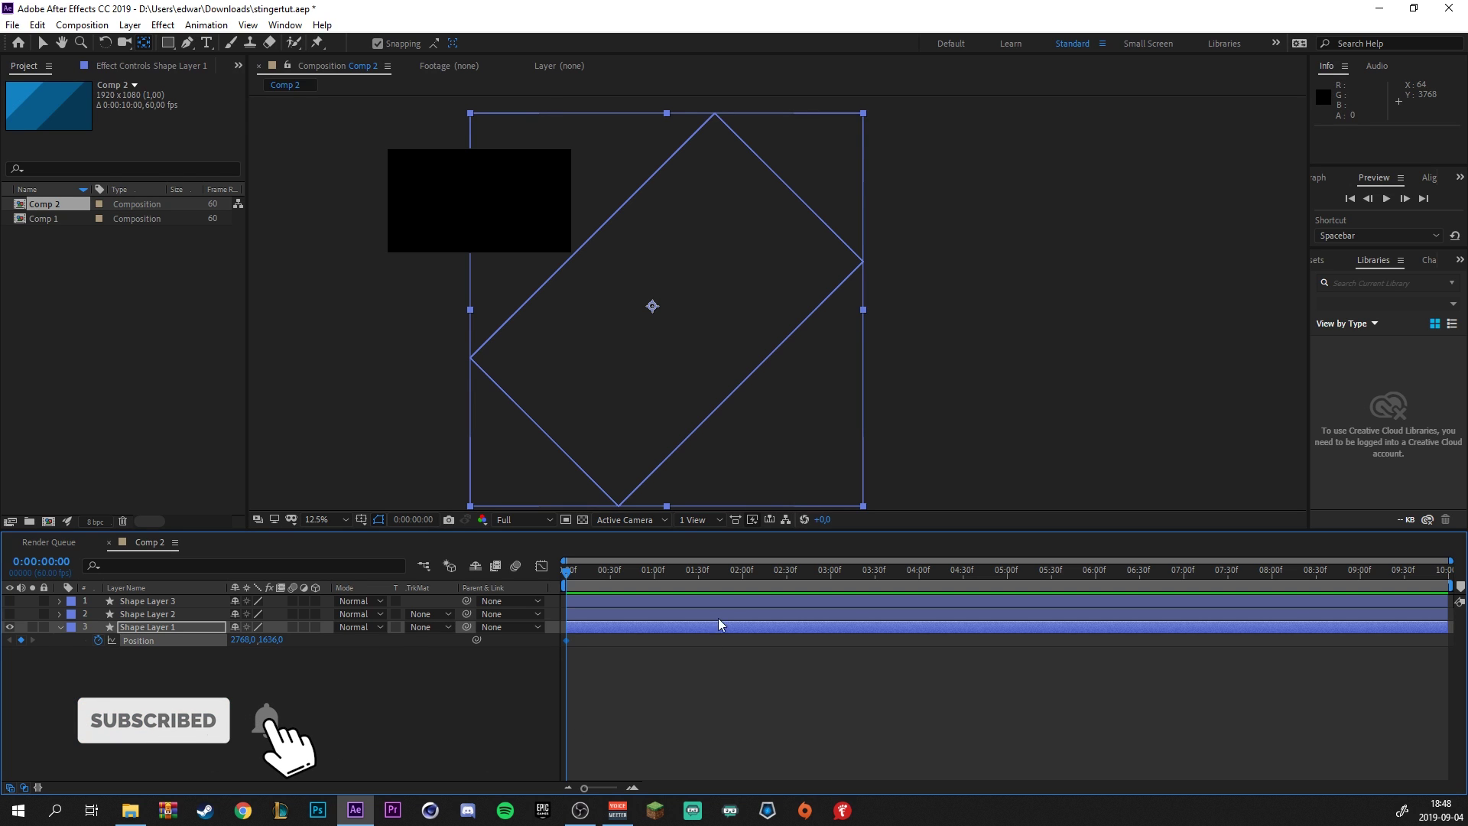
left_click(647, 571)
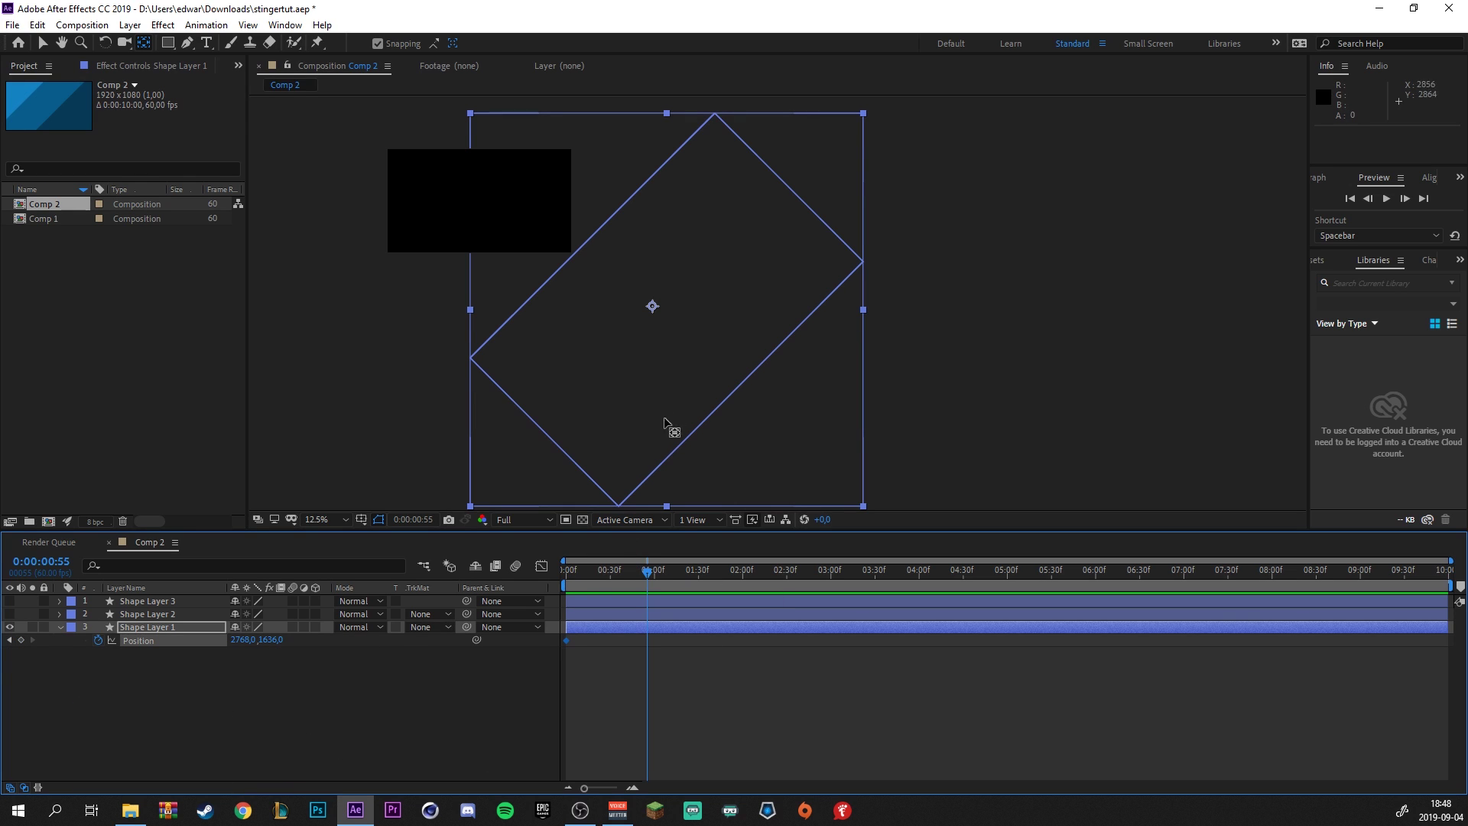
left_click(705, 378)
left_click_drag(705, 378, 334, 160)
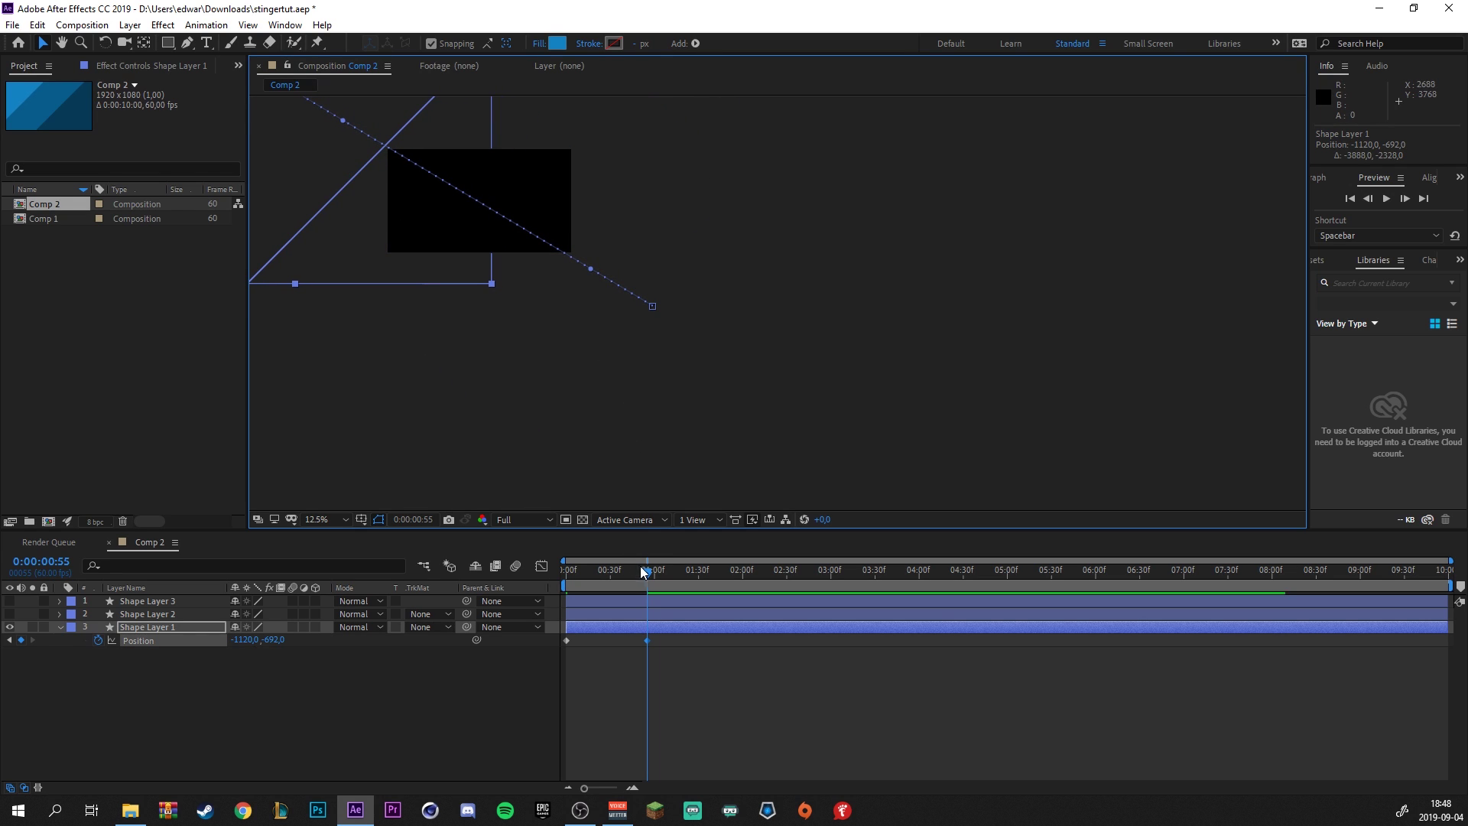
Preview, add a Position keyframe at frame 27, and delete the extra keyframe at 1:00f
left_click_drag(646, 575, 499, 577)
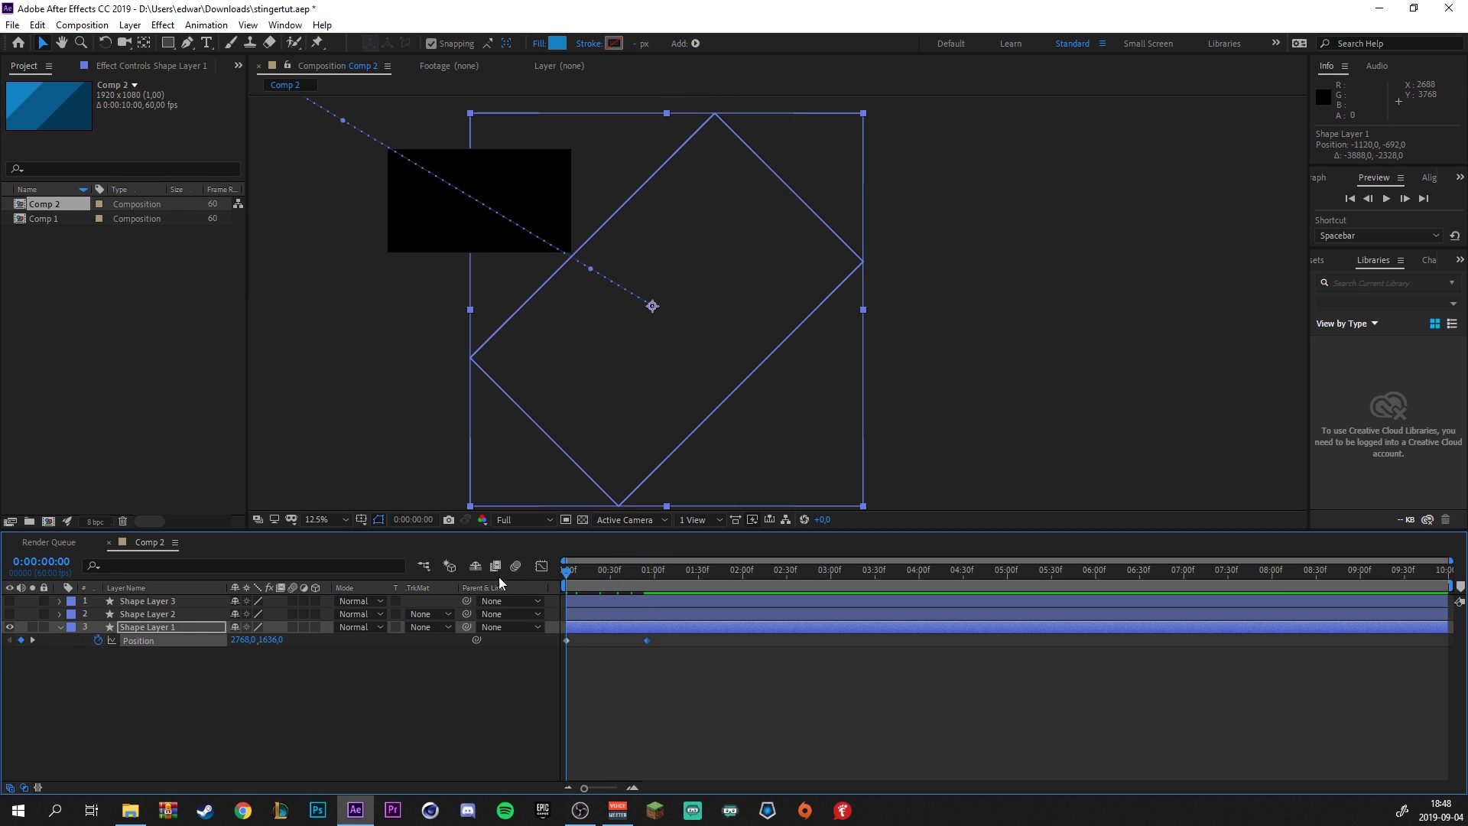
left_click(1386, 199)
left_click(664, 565)
mouse_move(635, 572)
left_mouse_down()
mouse_move(658, 577)
mouse_move(607, 581)
left_mouse_up()
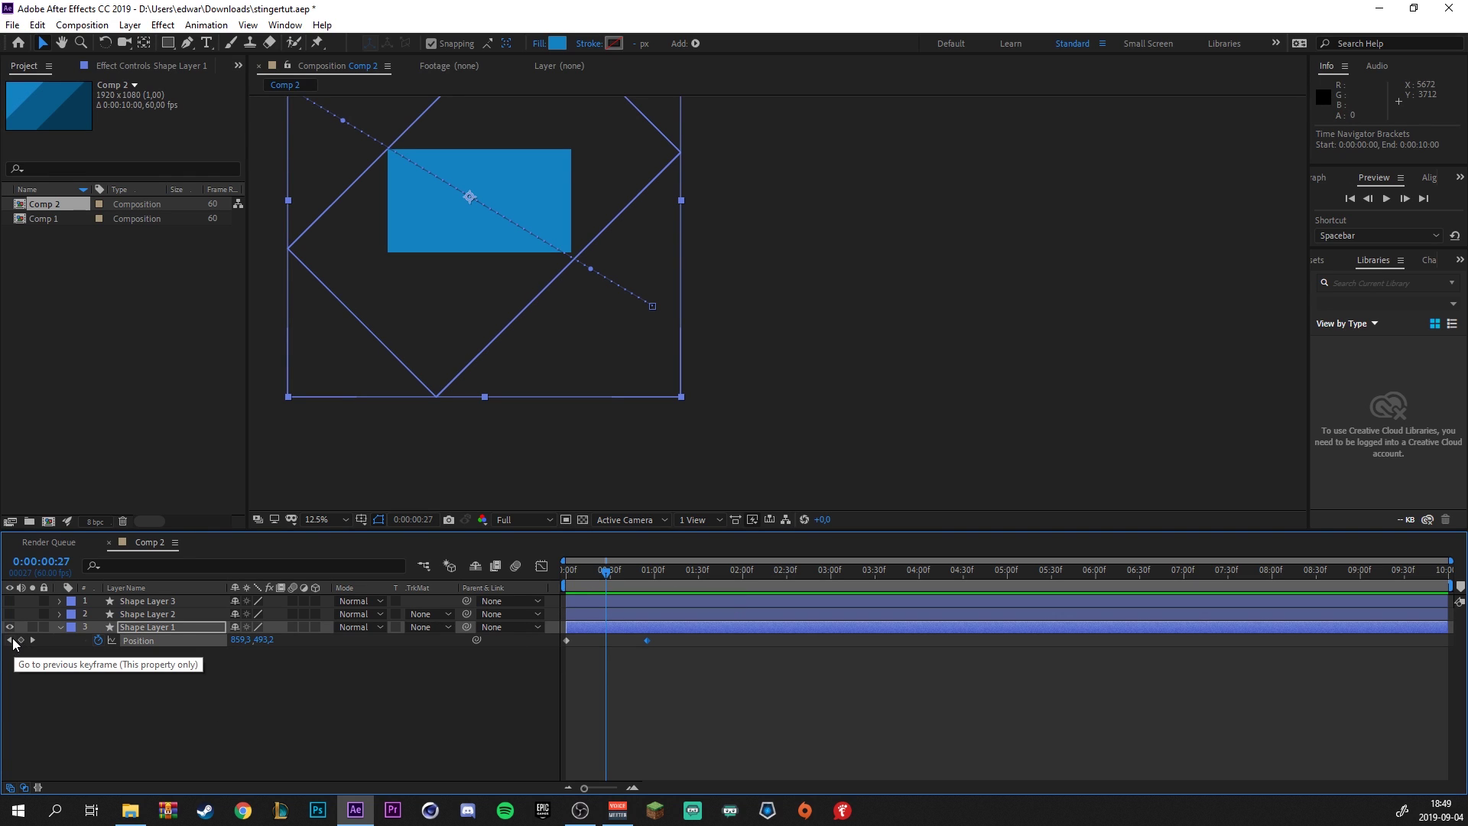
left_click(21, 640)
left_click(647, 641)
key("Delete")
key("Page_Up")
mouse_move(595, 577)
left_mouse_down()
mouse_move(568, 575)
mouse_move(612, 575)
left_mouse_up()
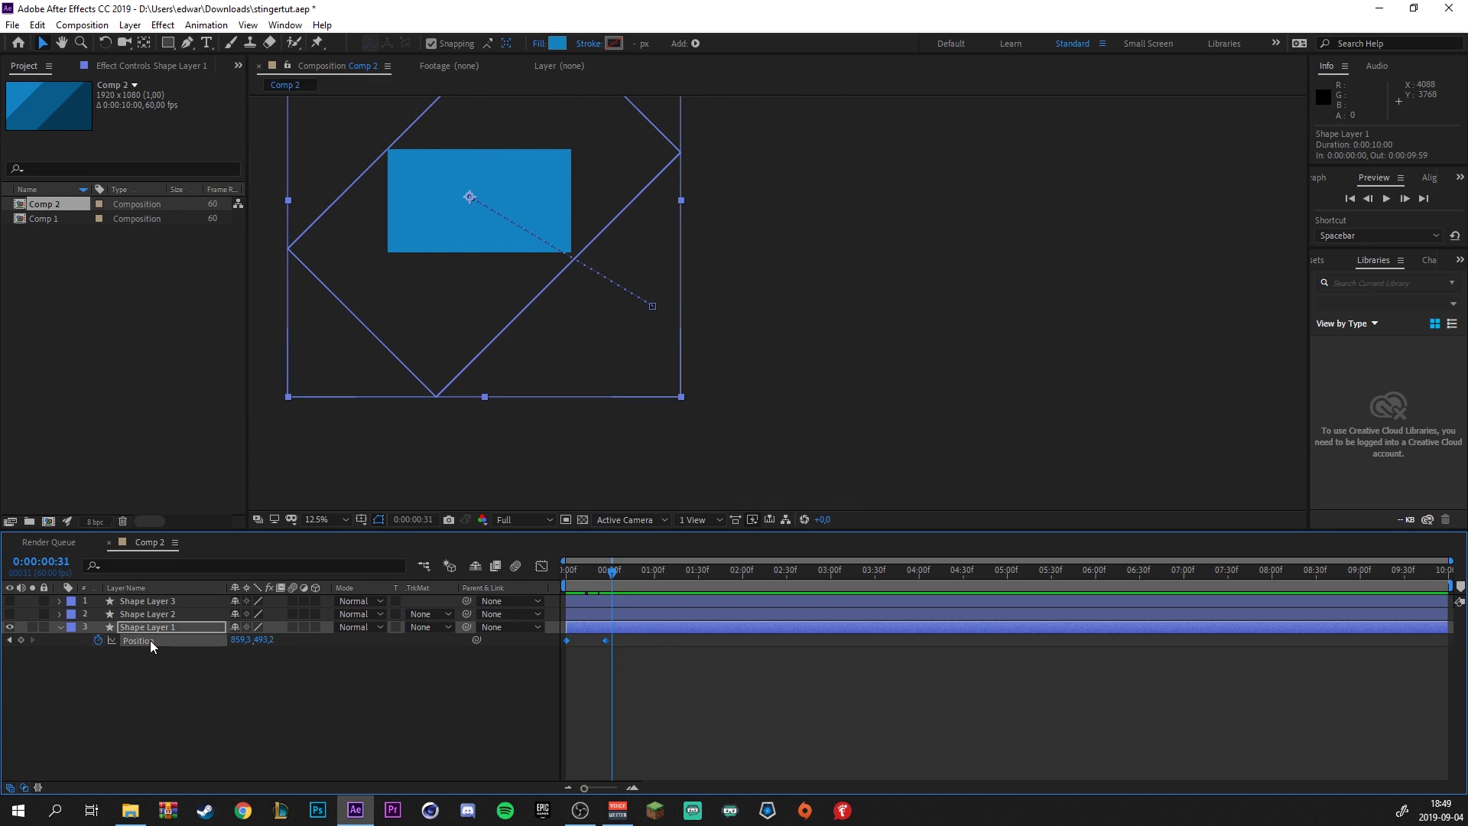
Copy Shape Layer 1's two Position keyframes and paste them into Shape Layers 2 and 3
left_click(159, 704)
left_click(145, 641)
key("ctrl+c")
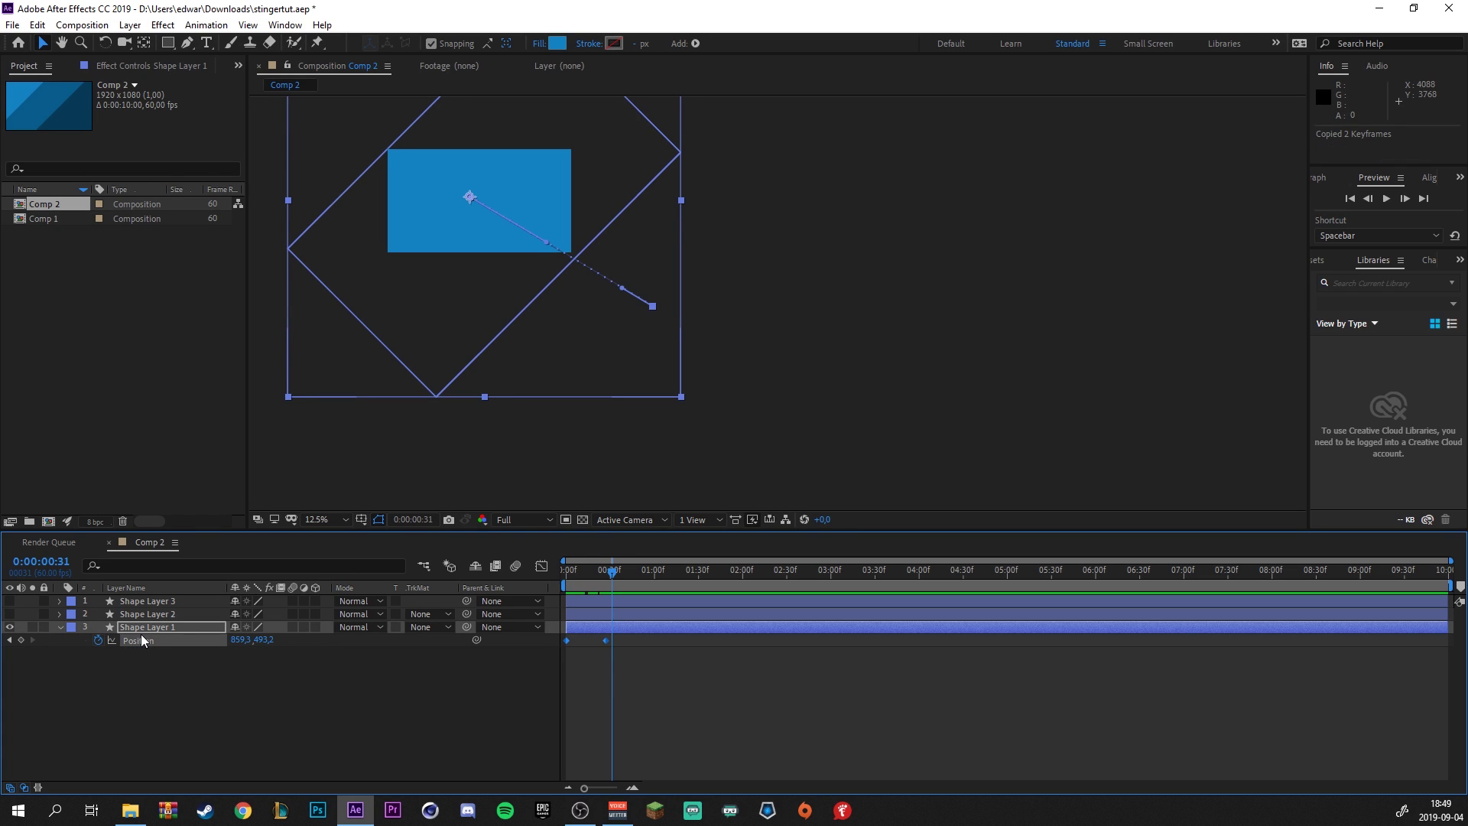
left_click(176, 616)
key("p")
left_click(140, 595, "ctrl")
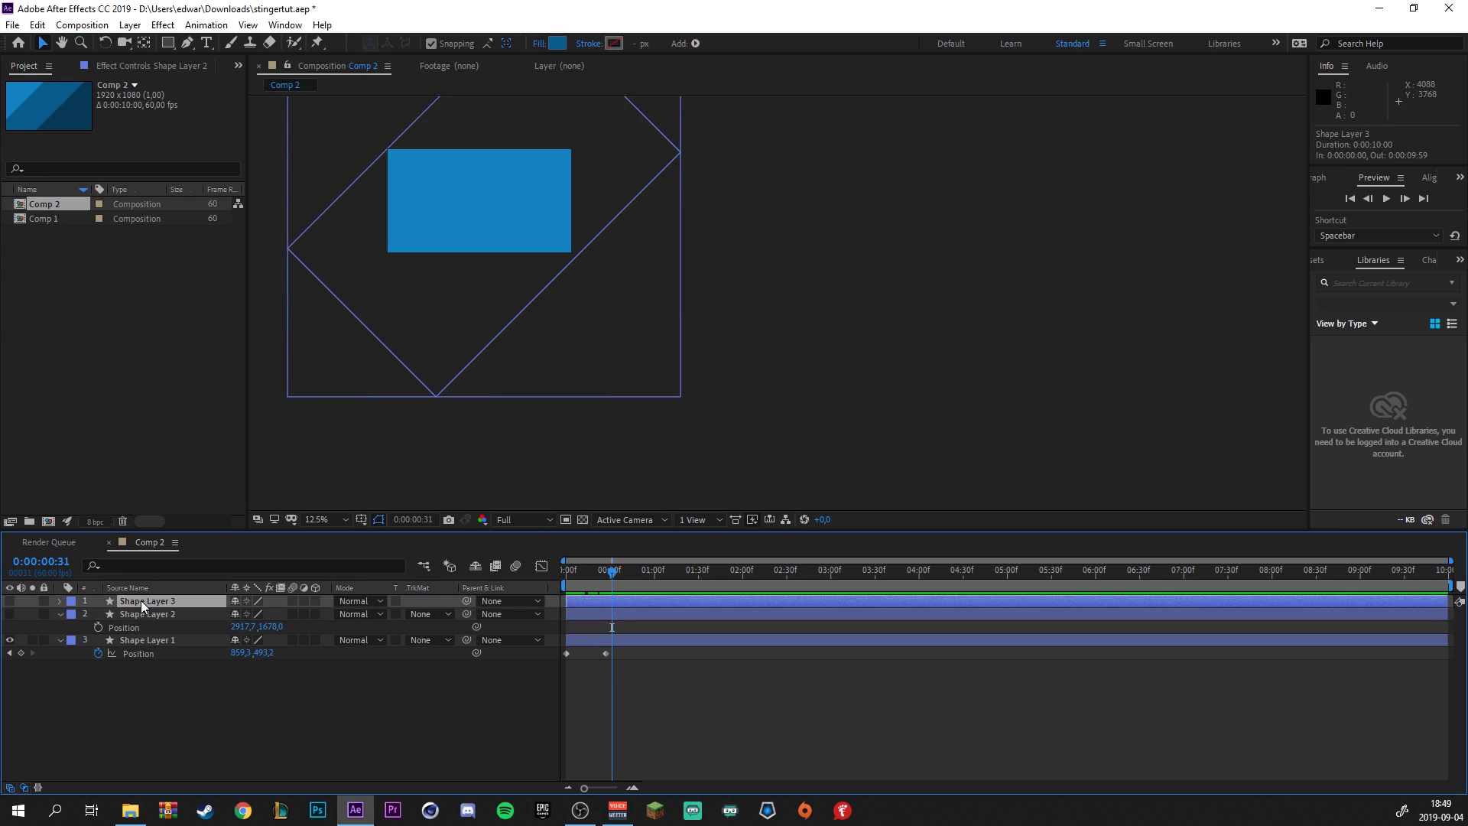
key("p")
left_click(154, 599, "ctrl")
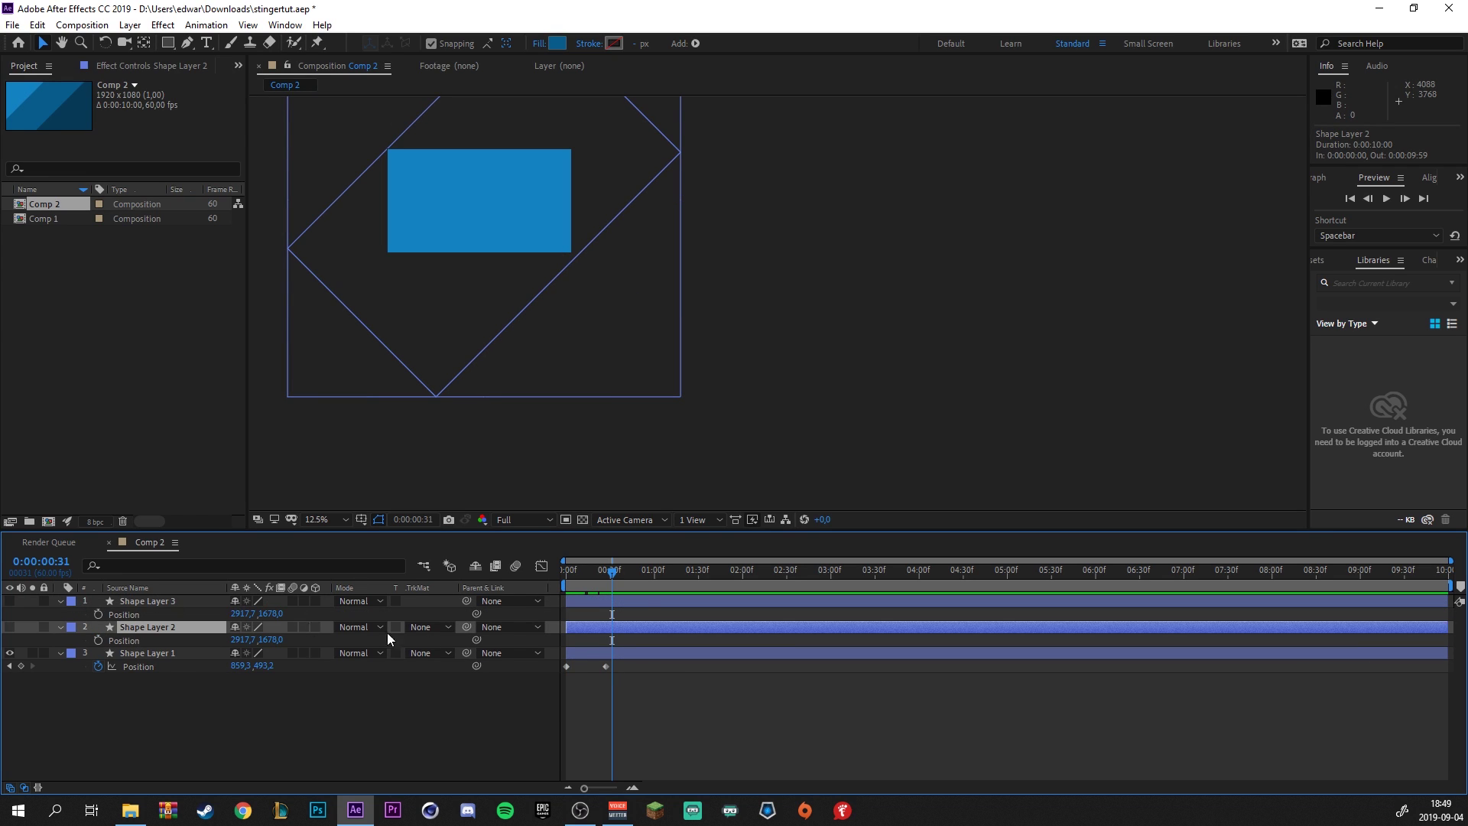
left_click(160, 601, "ctrl")
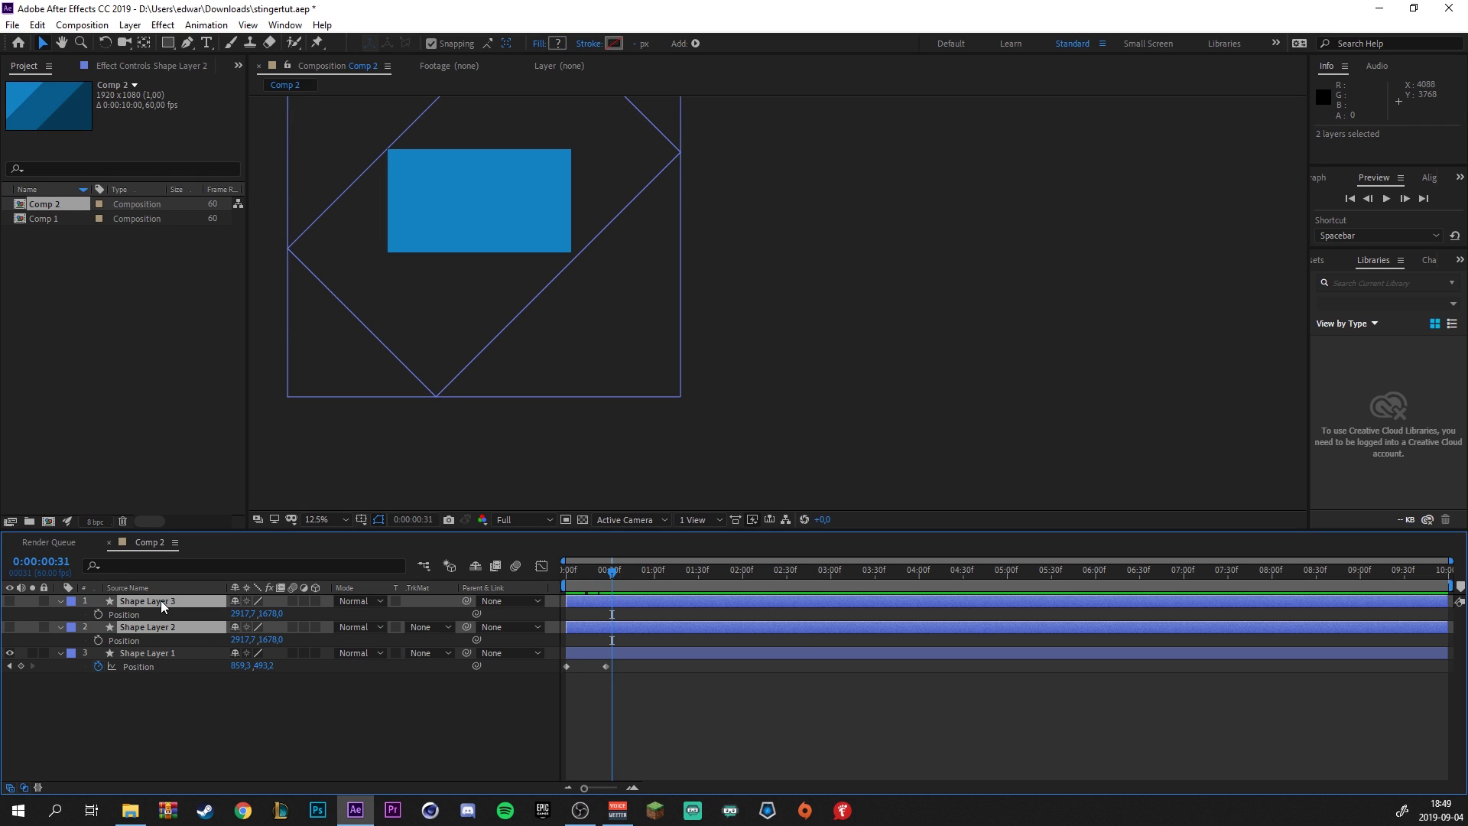
key("ctrl+v")
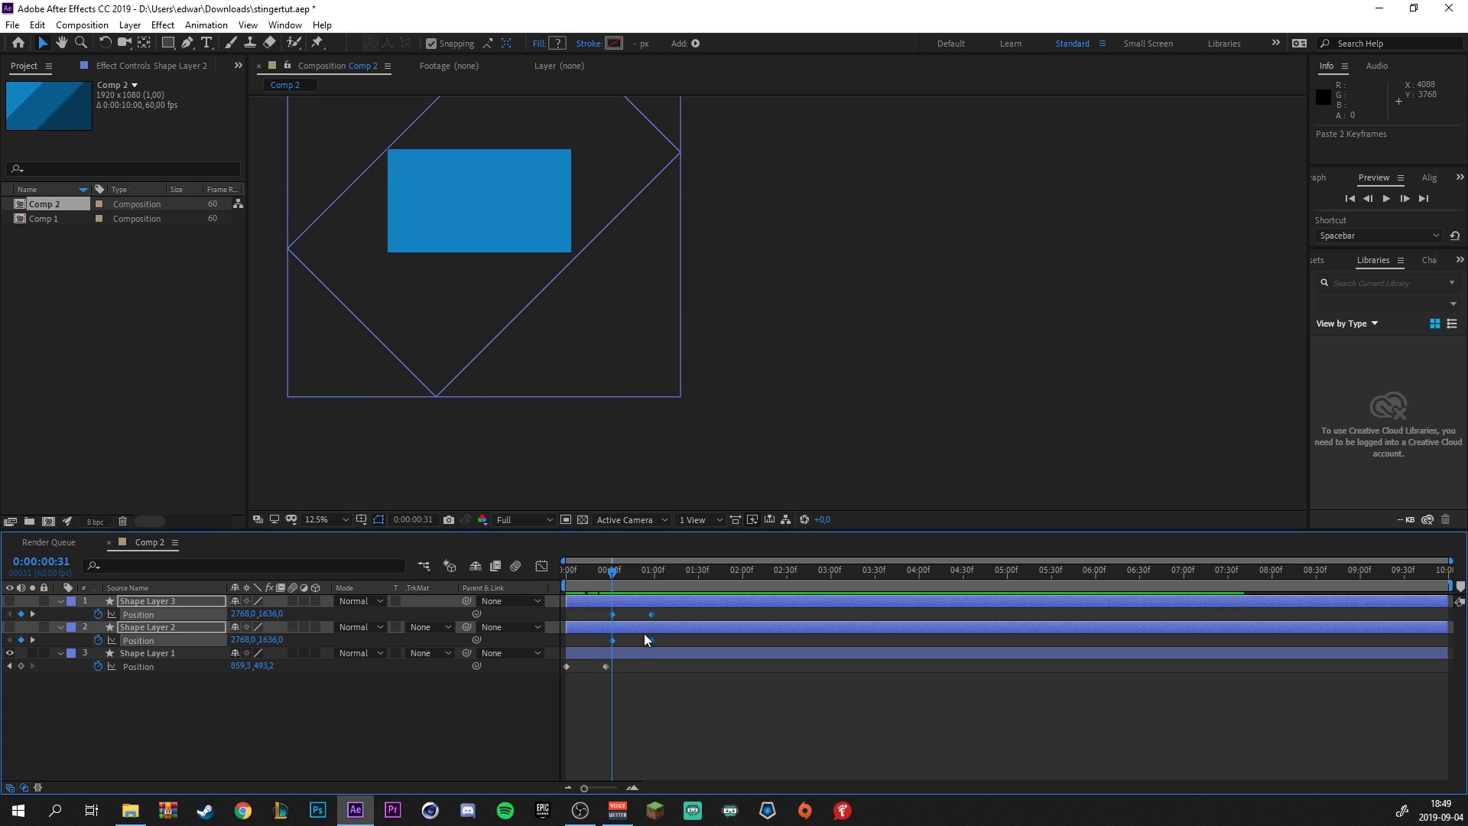
left_click_drag(599, 570, 588, 571)
Unhide Shape Layer 2 and shift its Position keyframes to start at frame 10
left_click(20, 628)
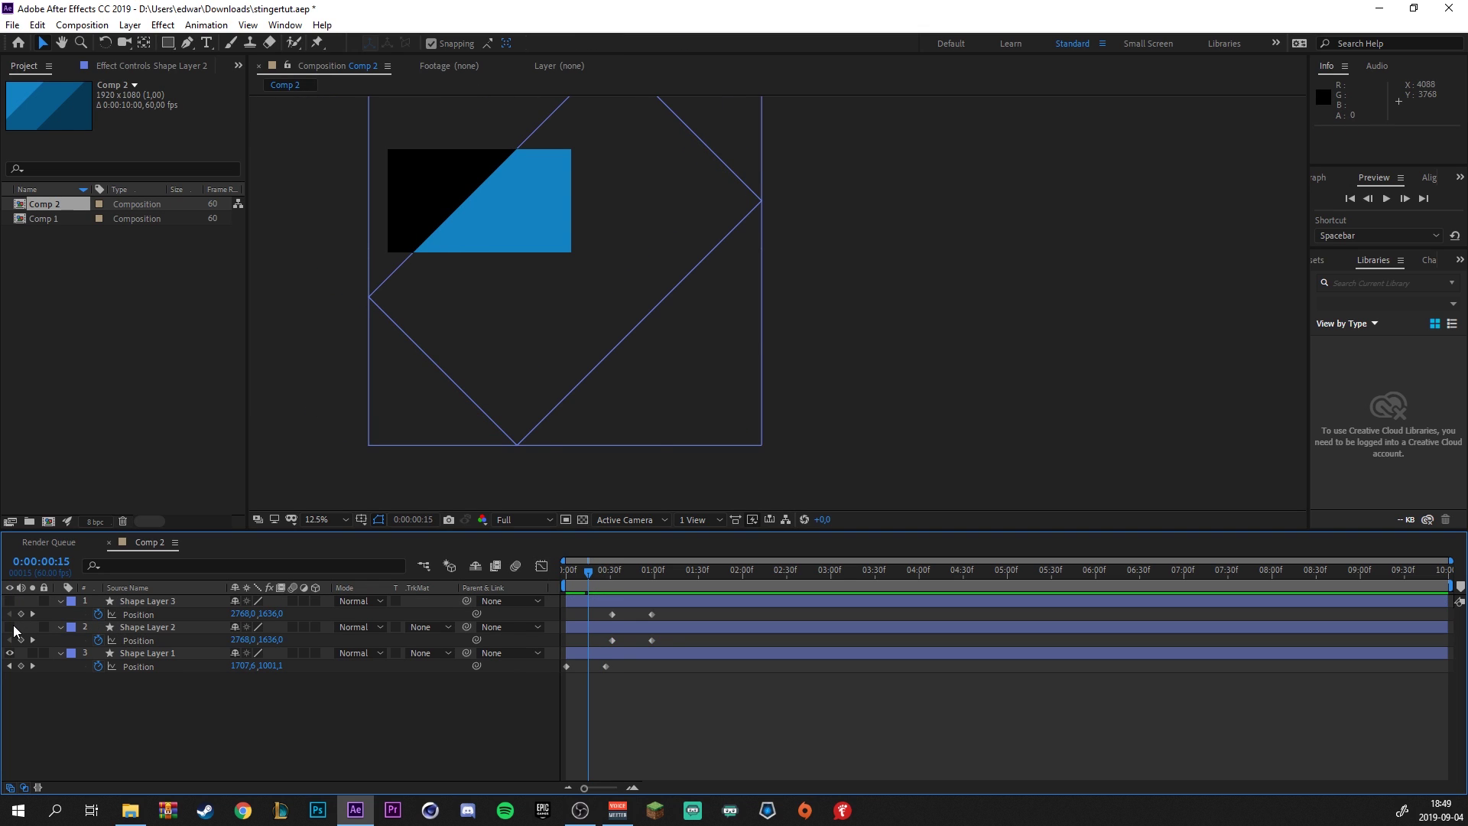
left_click(10, 627)
left_click_drag(611, 570, 575, 581)
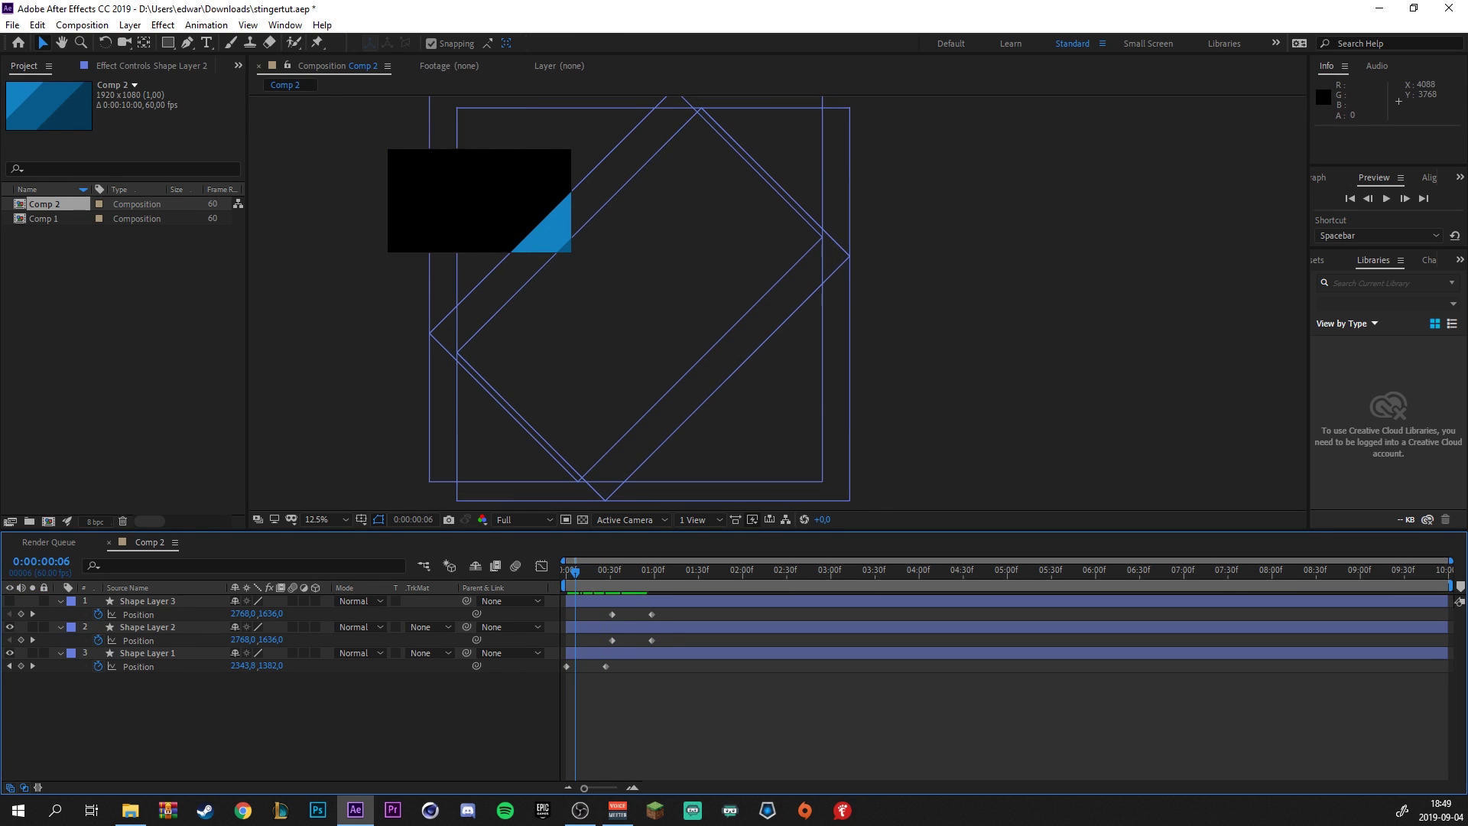
left_click_drag(652, 641, 576, 641)
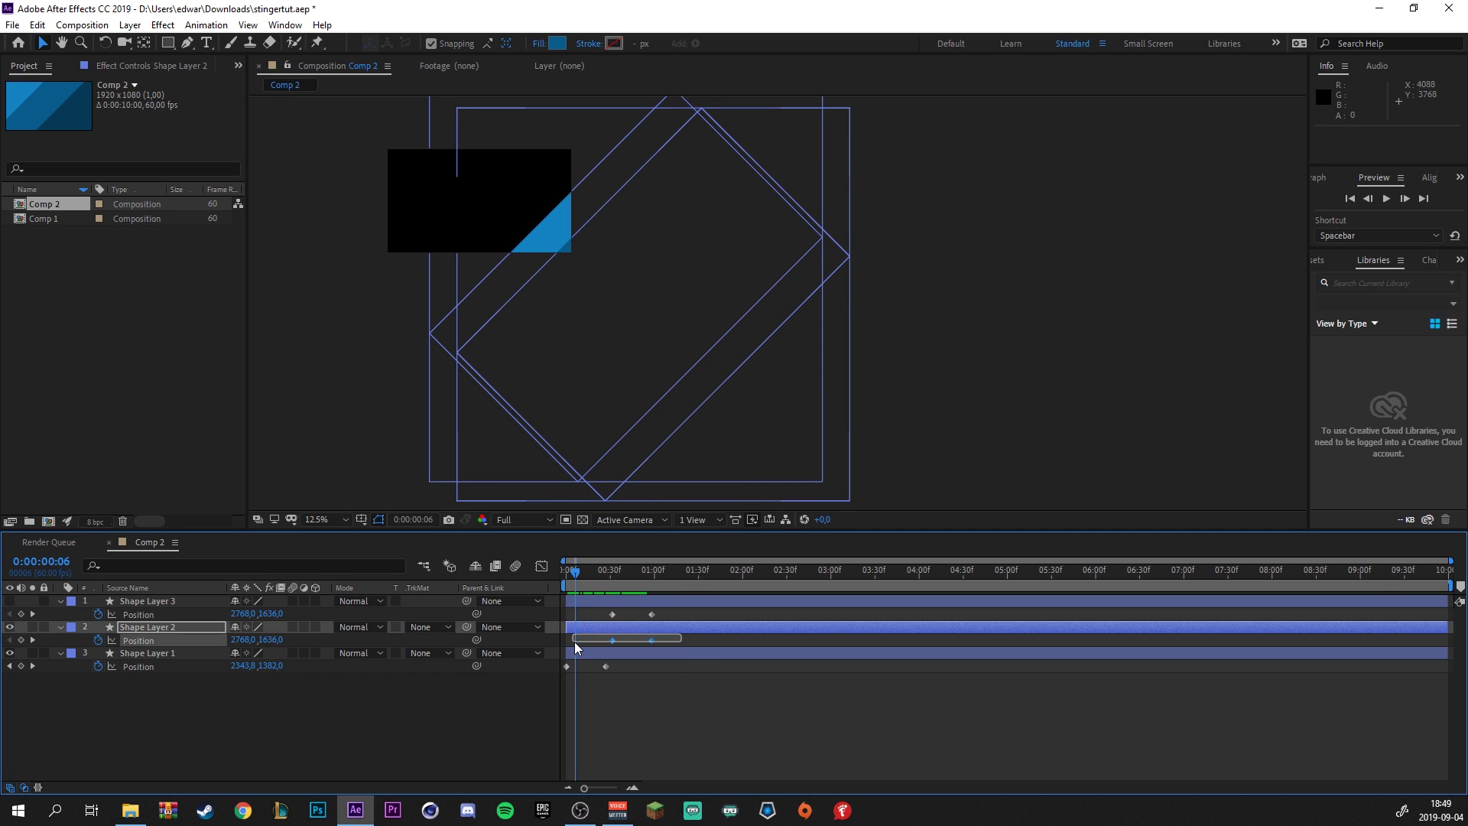
left_click_drag(576, 572, 581, 575)
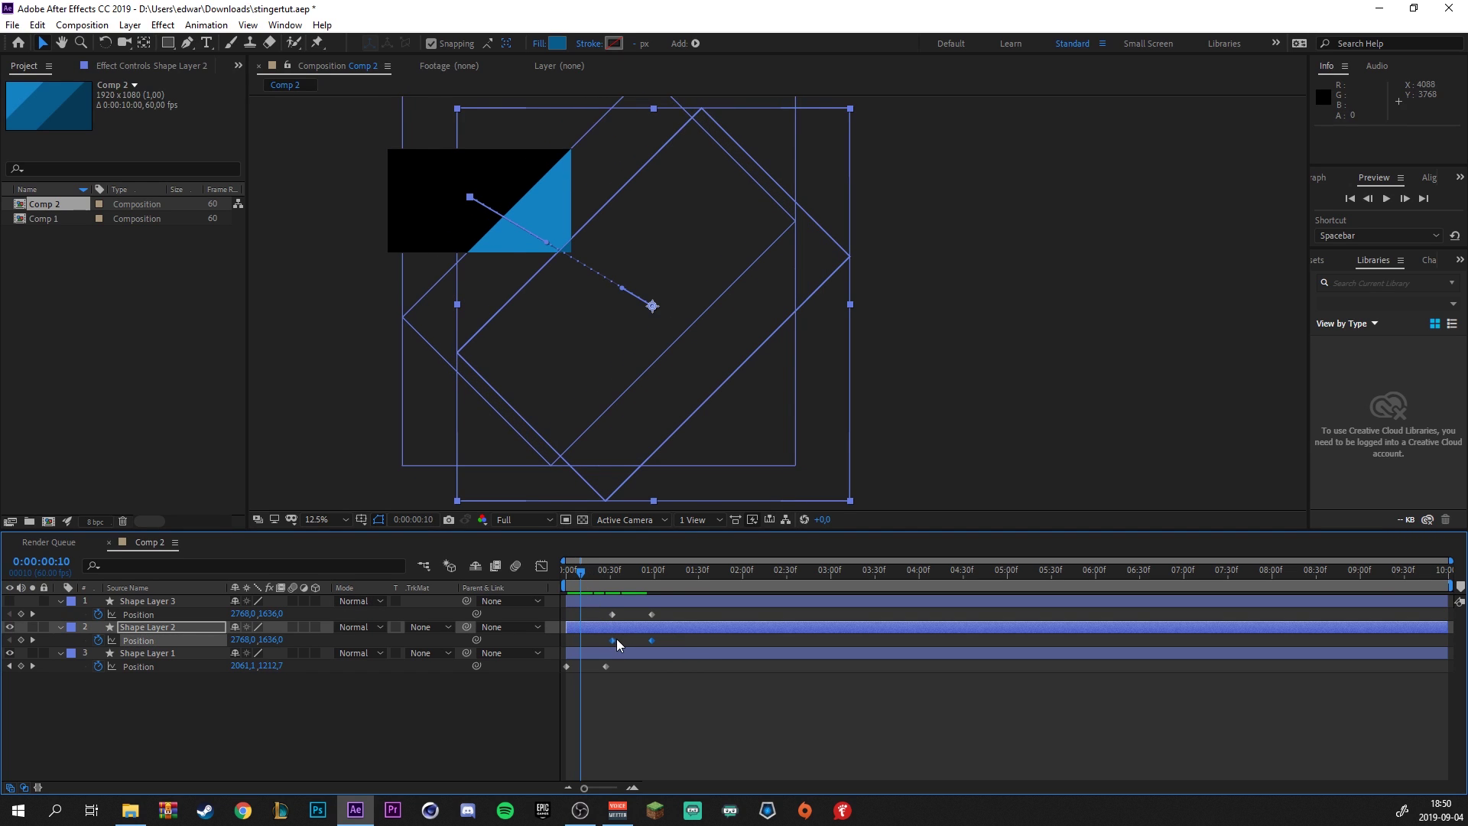
left_click_drag(612, 640, 583, 649)
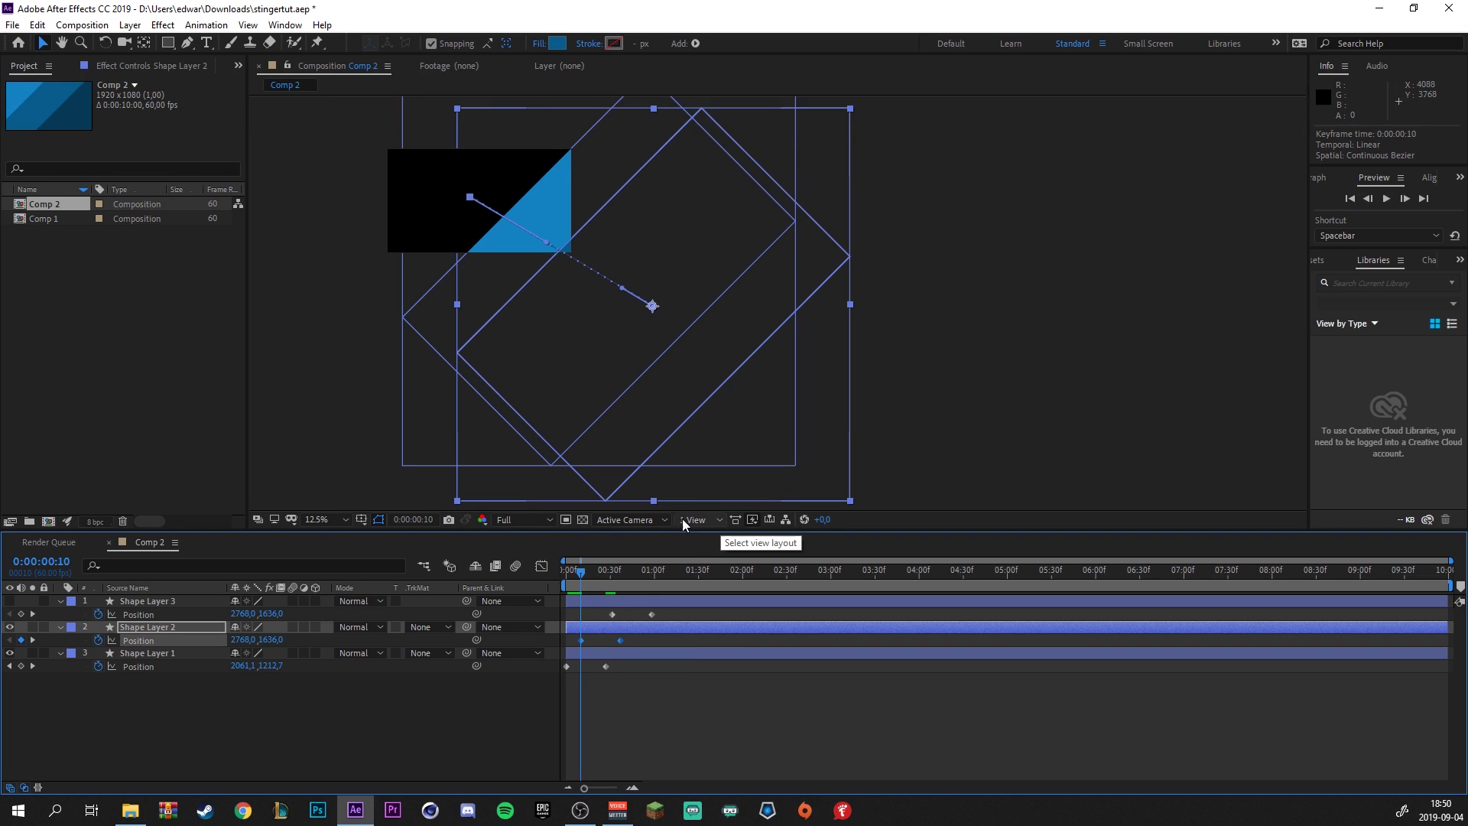
left_click_drag(586, 576, 516, 595)
Shift Shape Layer 3's sweep to start at frame 21 and preview the three sweeps
left_click(678, 613)
left_click(598, 581)
left_click(453, 745)
left_click(1389, 198)
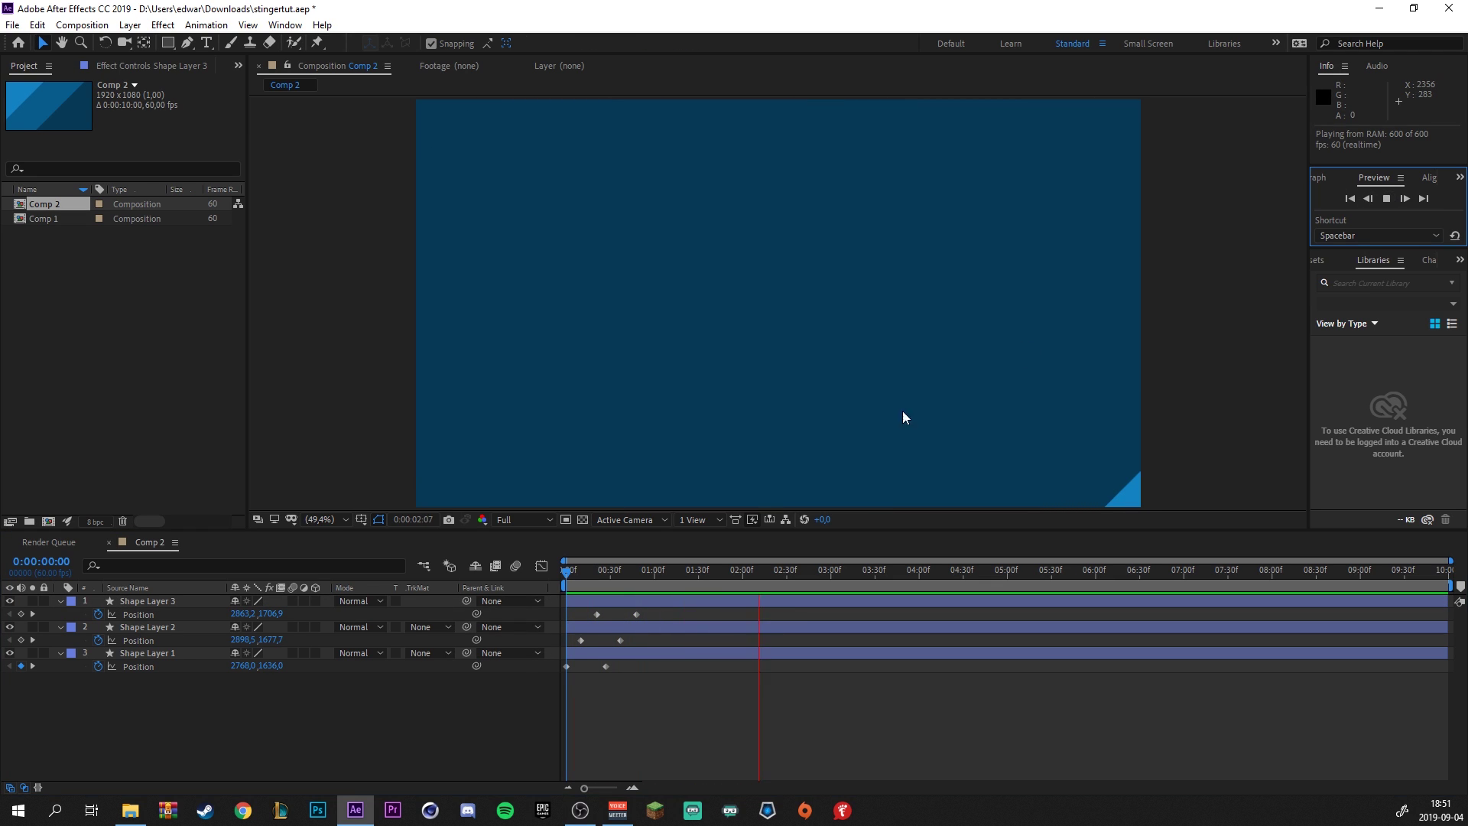
left_click(623, 584)
left_click_drag(621, 585, 528, 598)
left_click(621, 570)
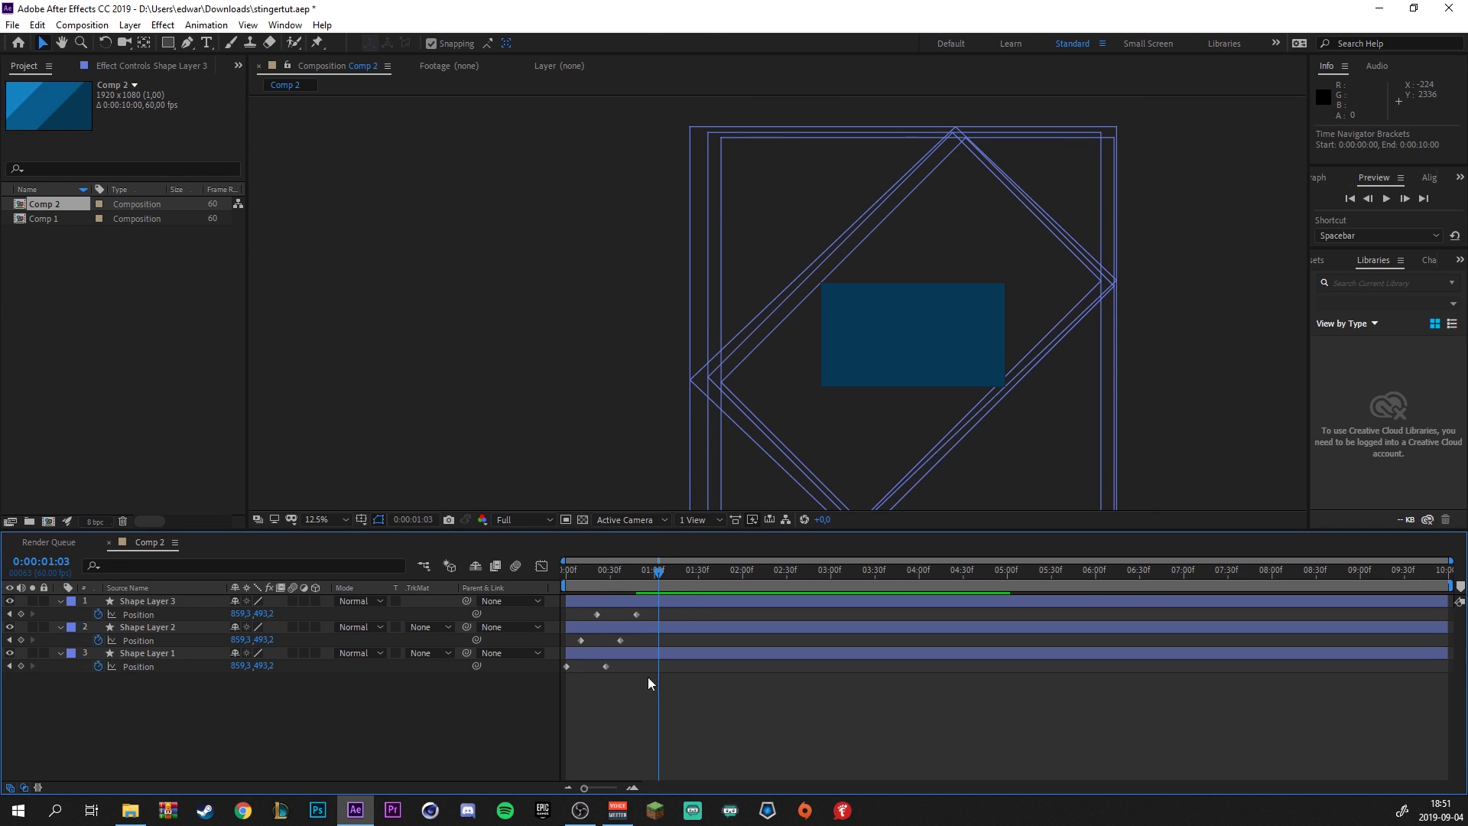
Select all three layers' Position keyframes and apply Easy Ease with F9
left_click_drag(648, 676, 550, 604)
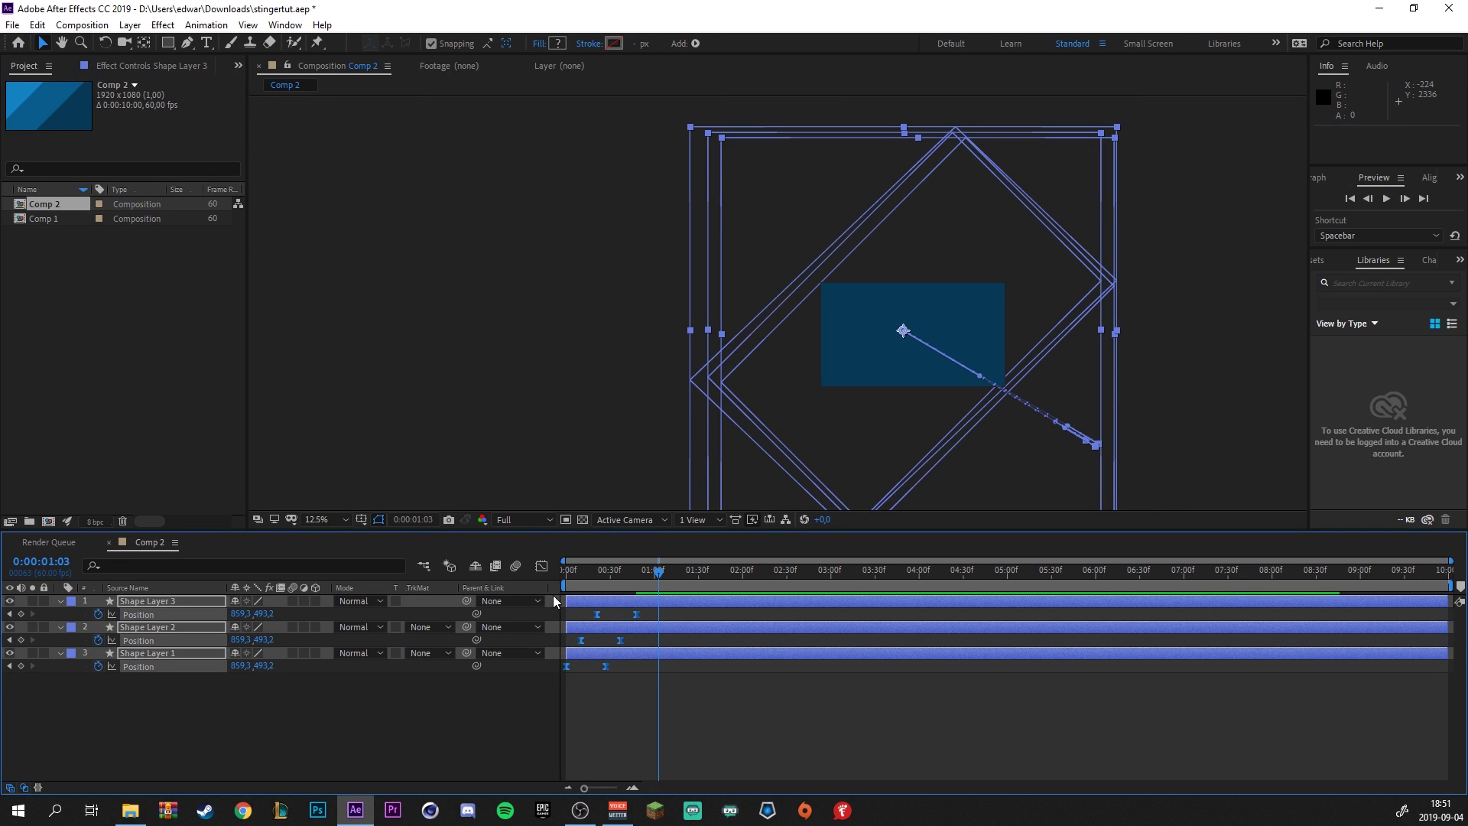
key("F9")
key("ctrl+z")
Enable motion blur for the three shape layers and the composition, then preview
left_click_drag(293, 601, 293, 654)
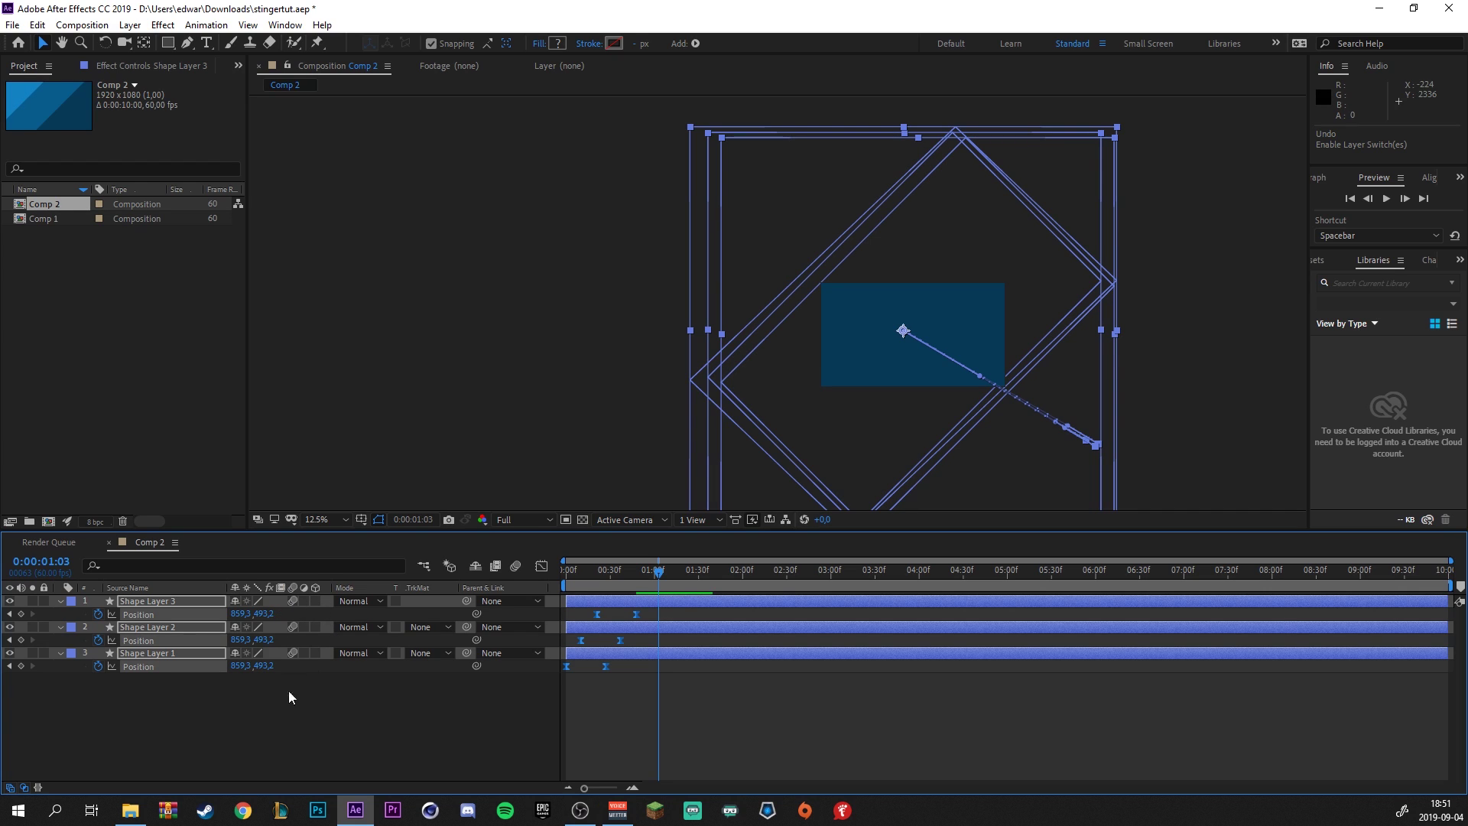
left_click(516, 567)
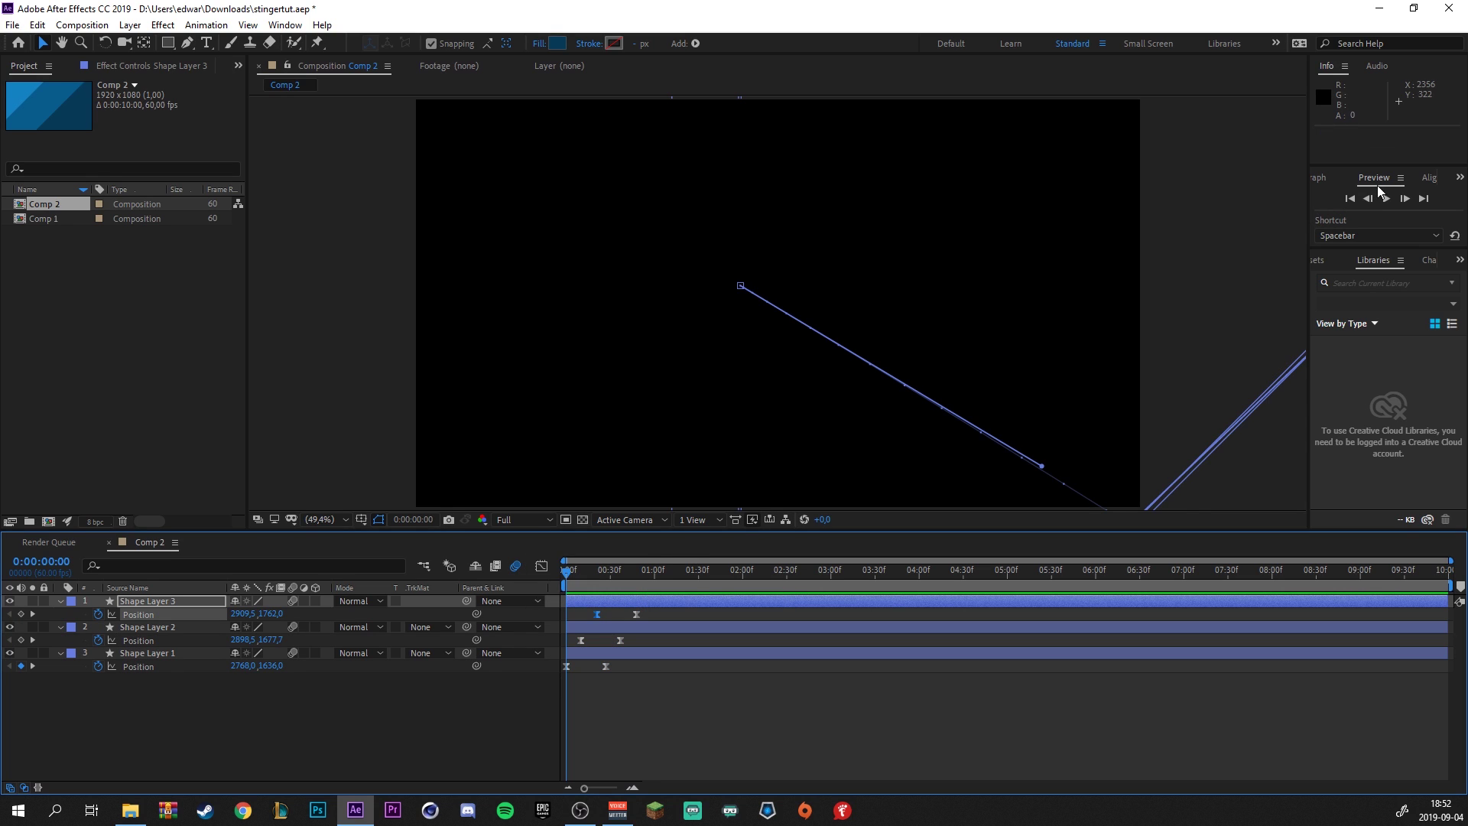
left_click(1381, 198)
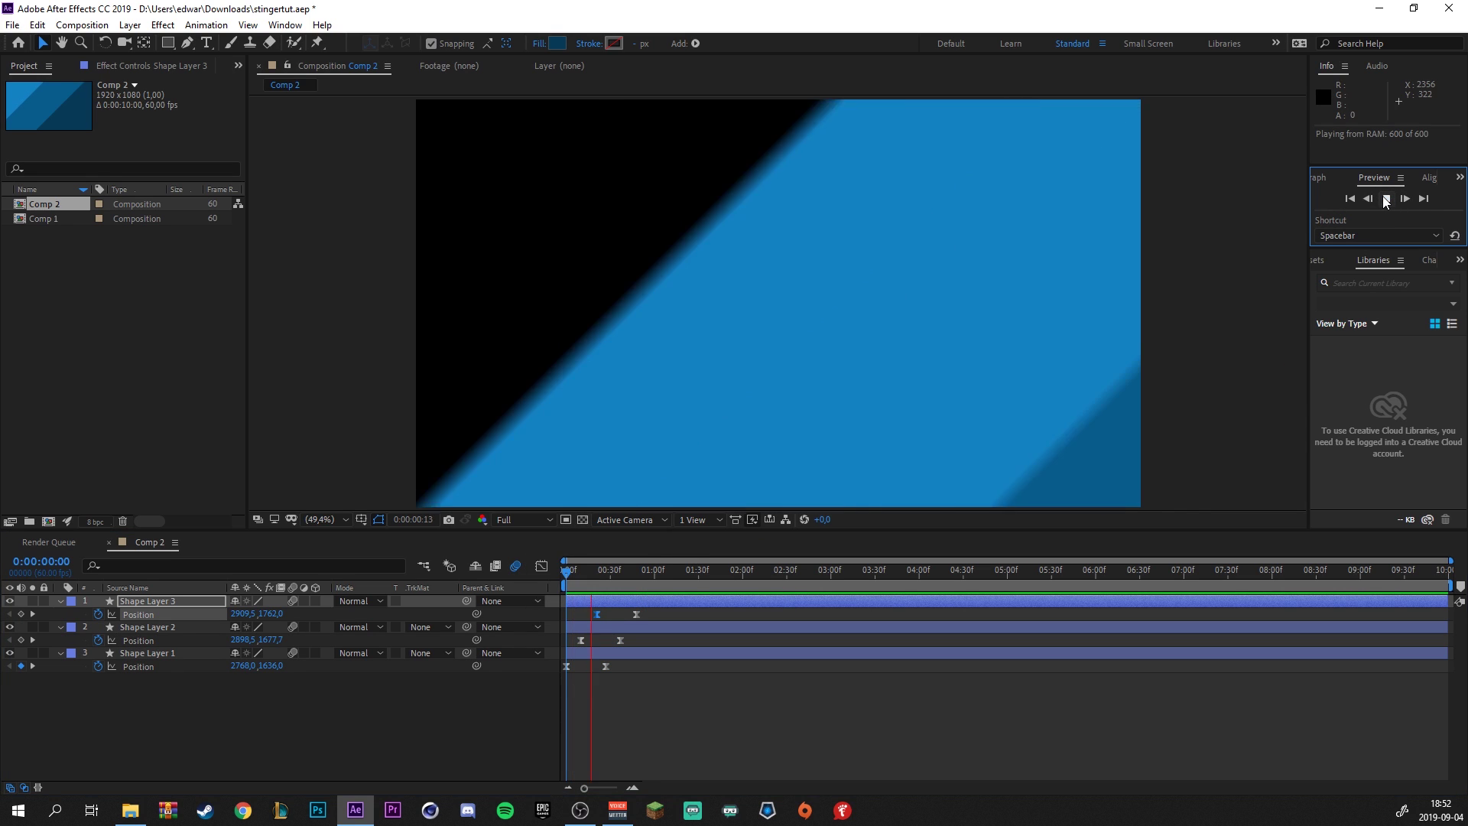
key("space")
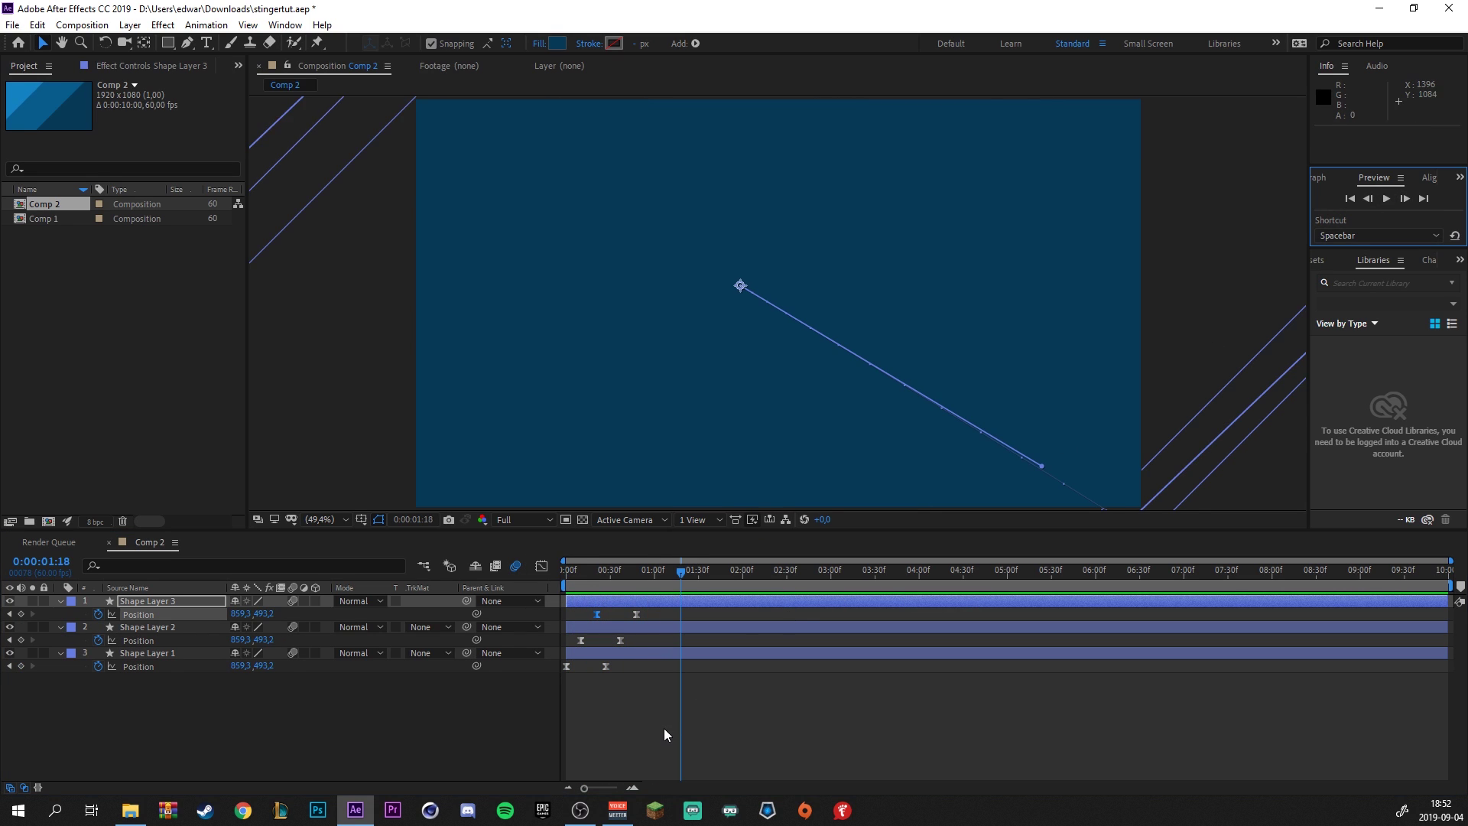
Move every layer's ending Position keyframe later, to 0:00:00:48, and preview the slower sweeps
left_click_drag(686, 691, 603, 608)
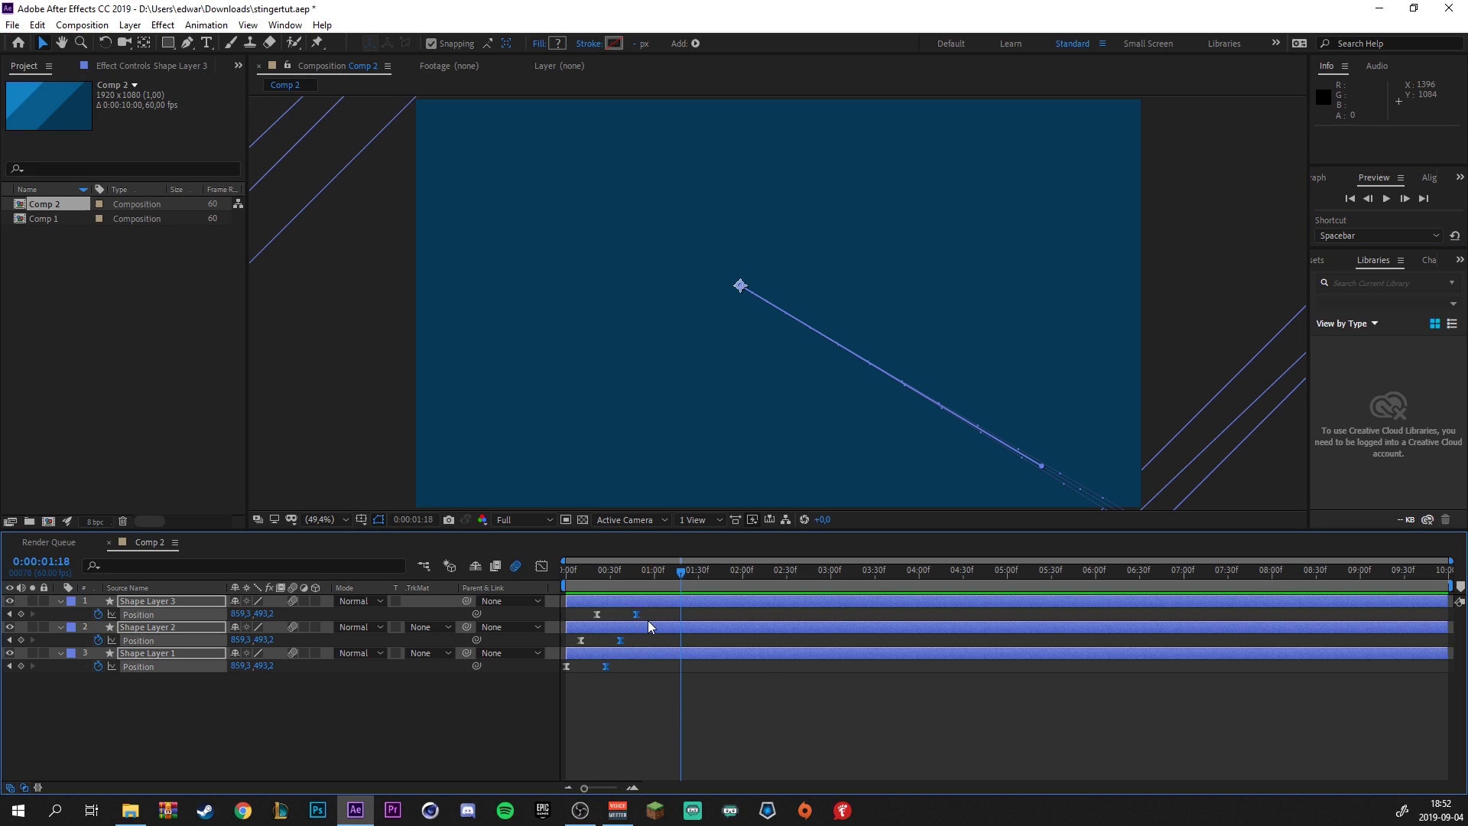
mouse_move(635, 613)
left_mouse_down()
mouse_move(656, 604)
mouse_move(654, 617)
left_mouse_up()
left_click(1386, 198)
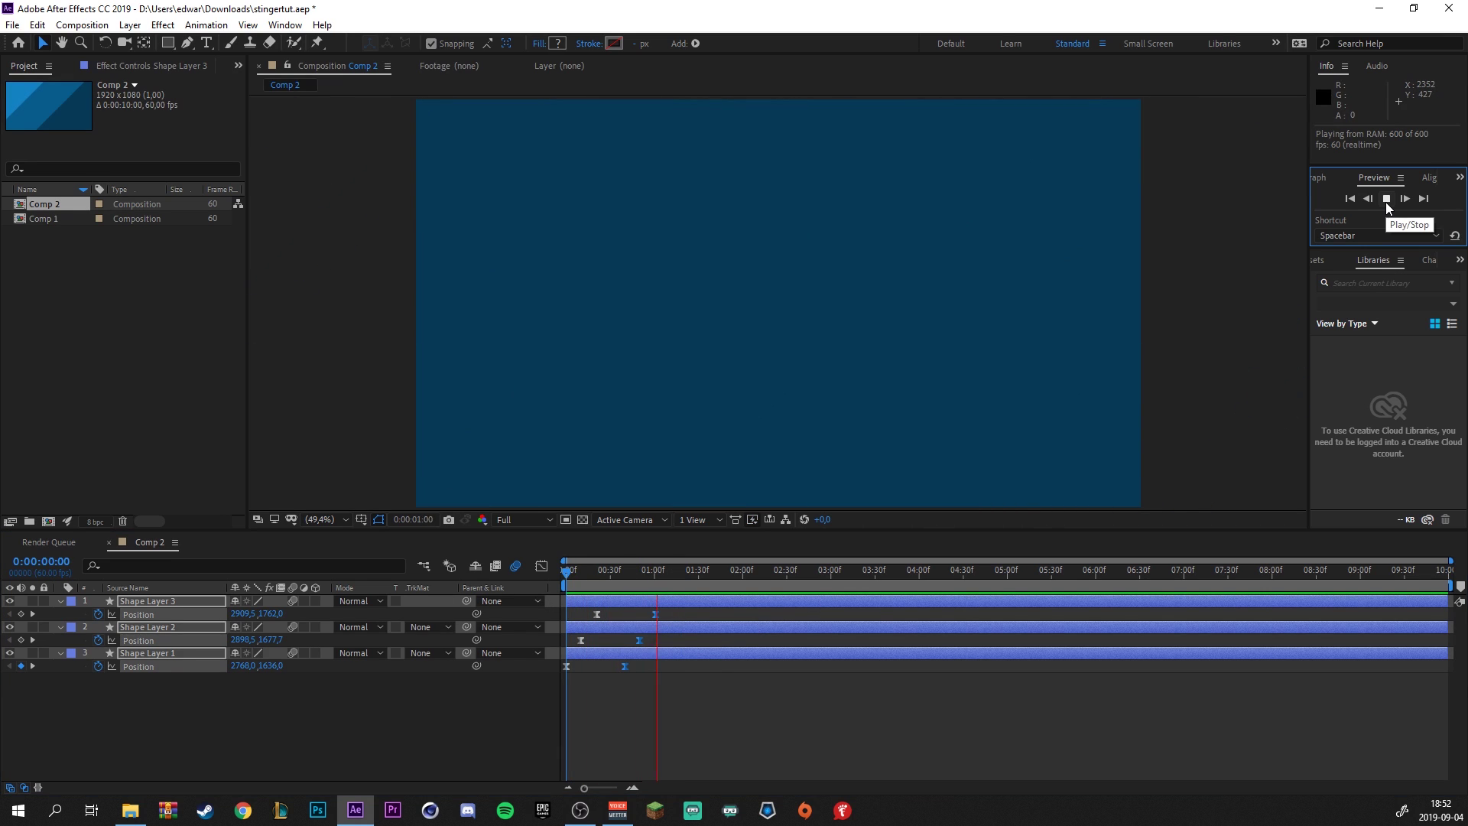
left_click(1386, 201)
left_click(108, 689)
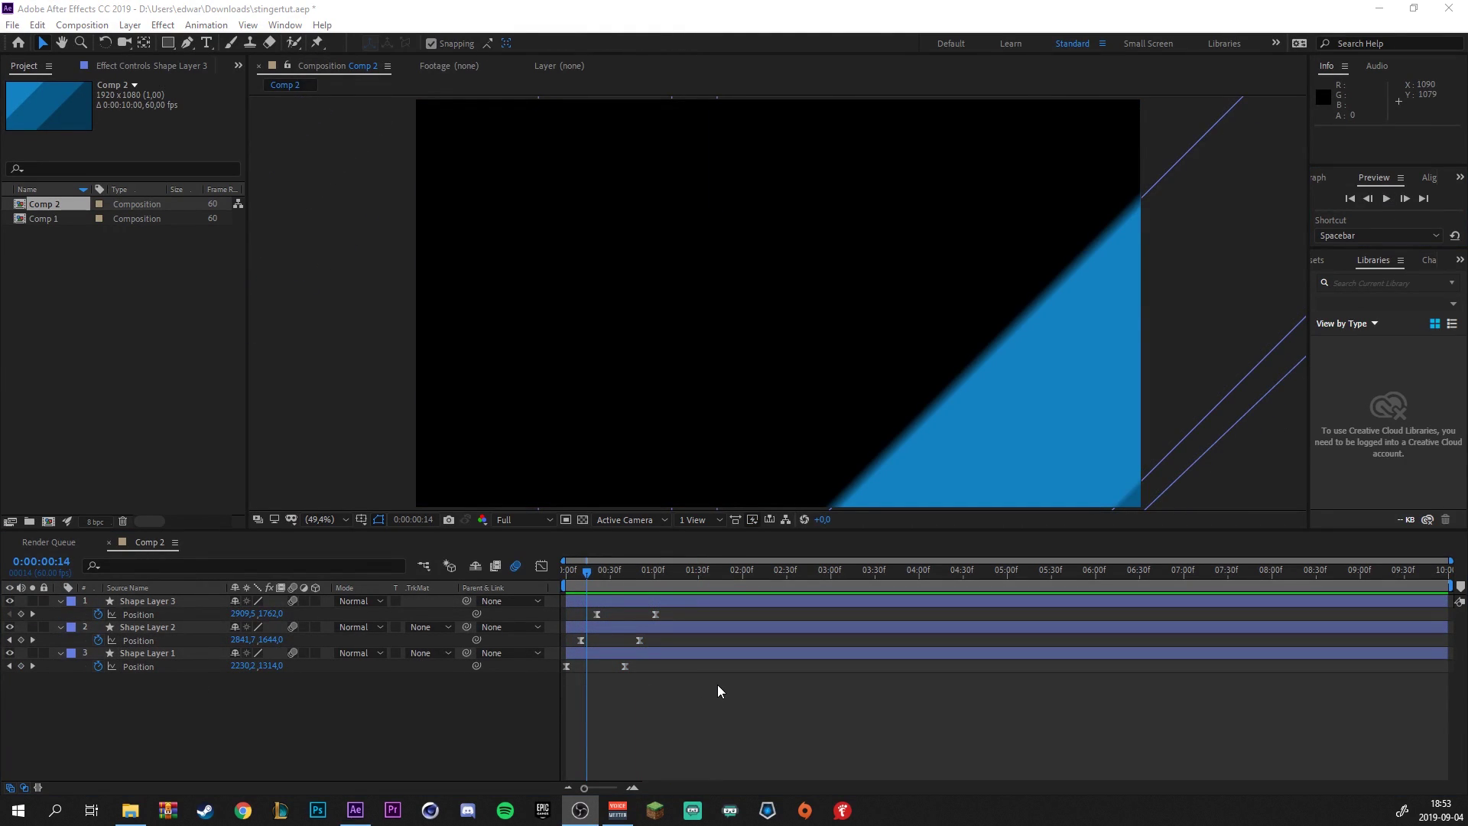
Raise the easing influence on the three shape layers' Position keyframes to about 100% in the speed graph
left_click_drag(725, 692, 563, 611)
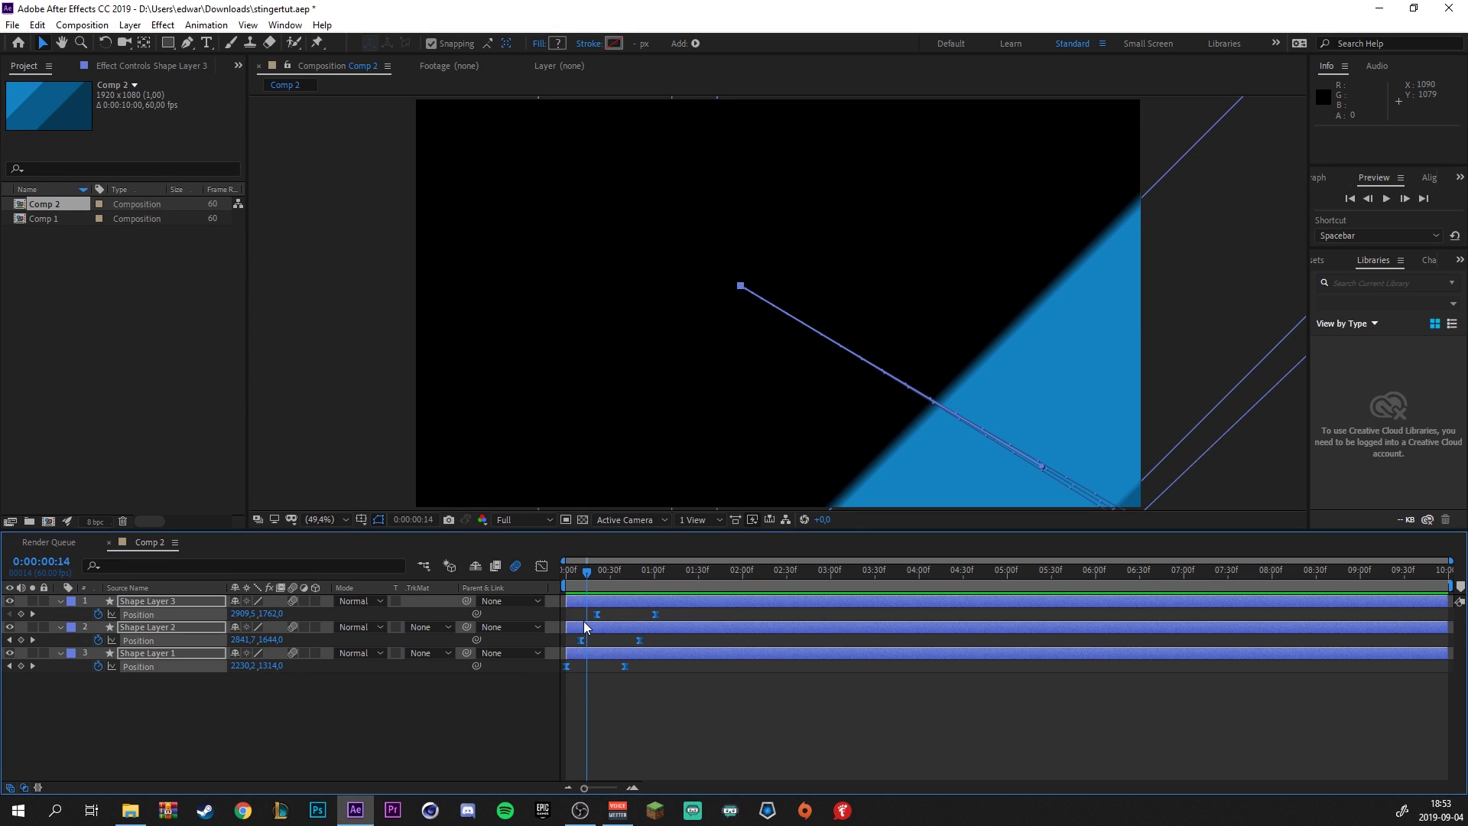
left_click(544, 567)
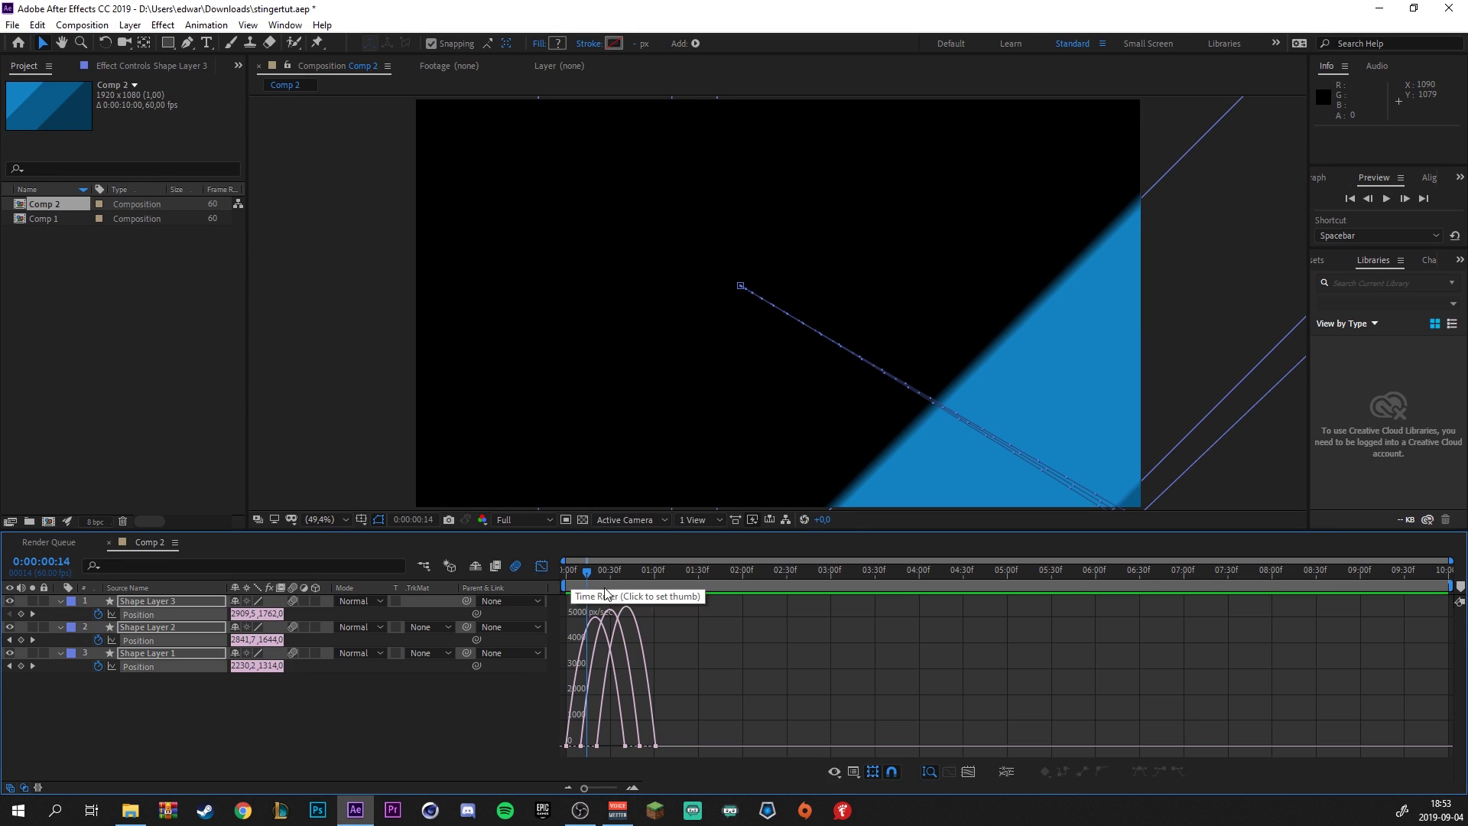
right_click(679, 667)
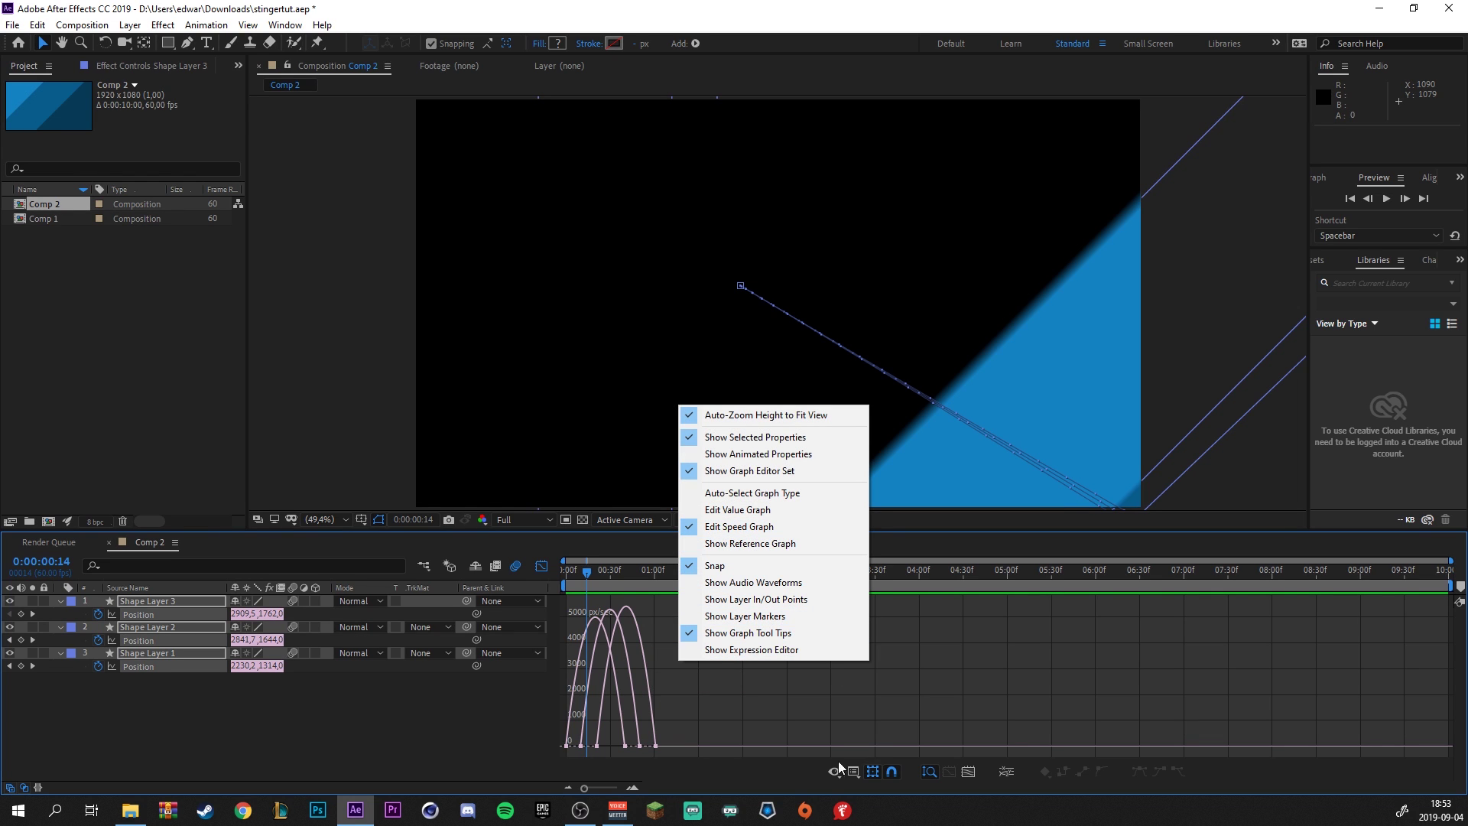
left_click(735, 714)
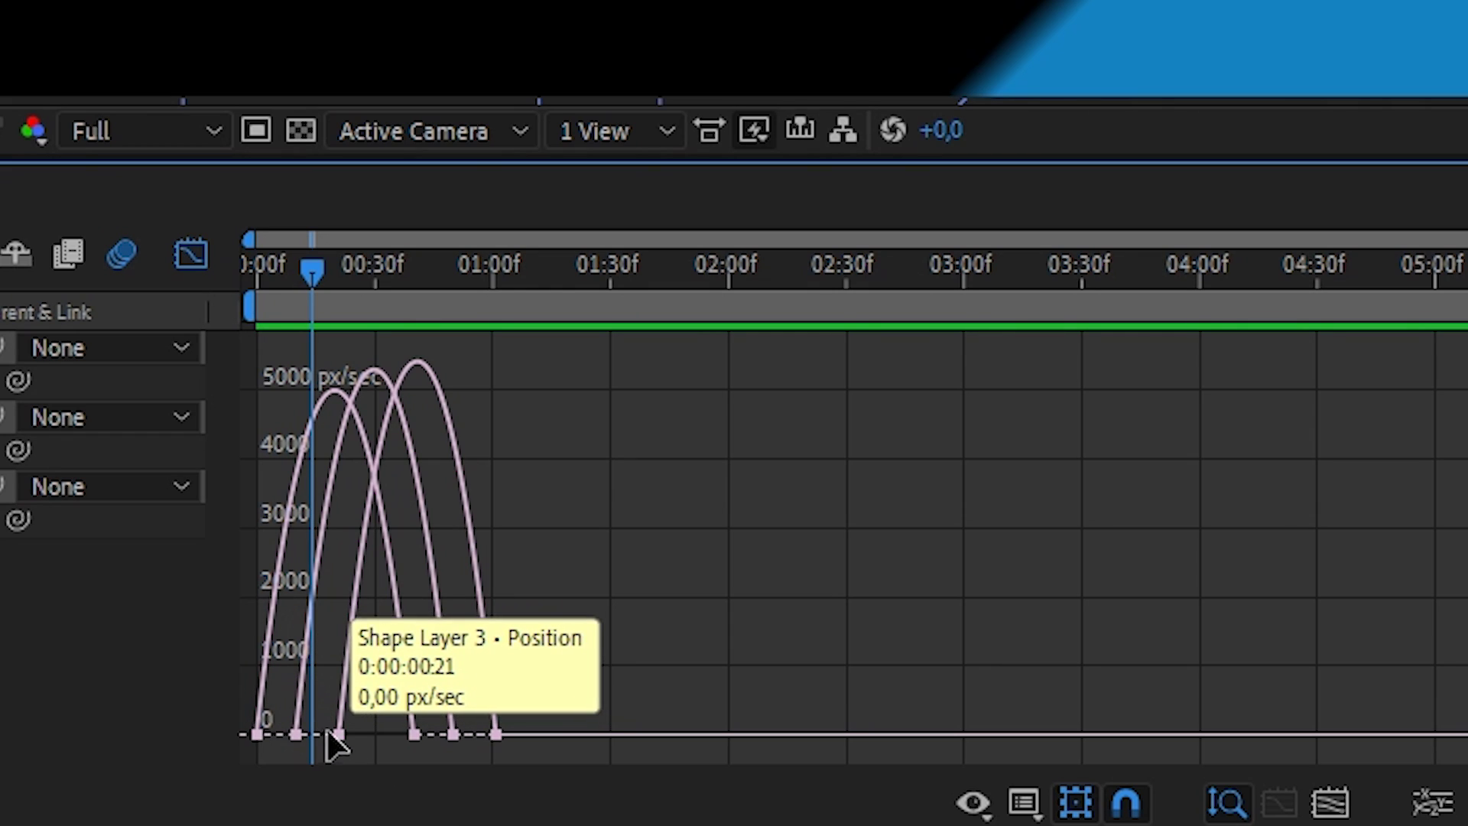
left_click_drag(377, 719, 237, 754)
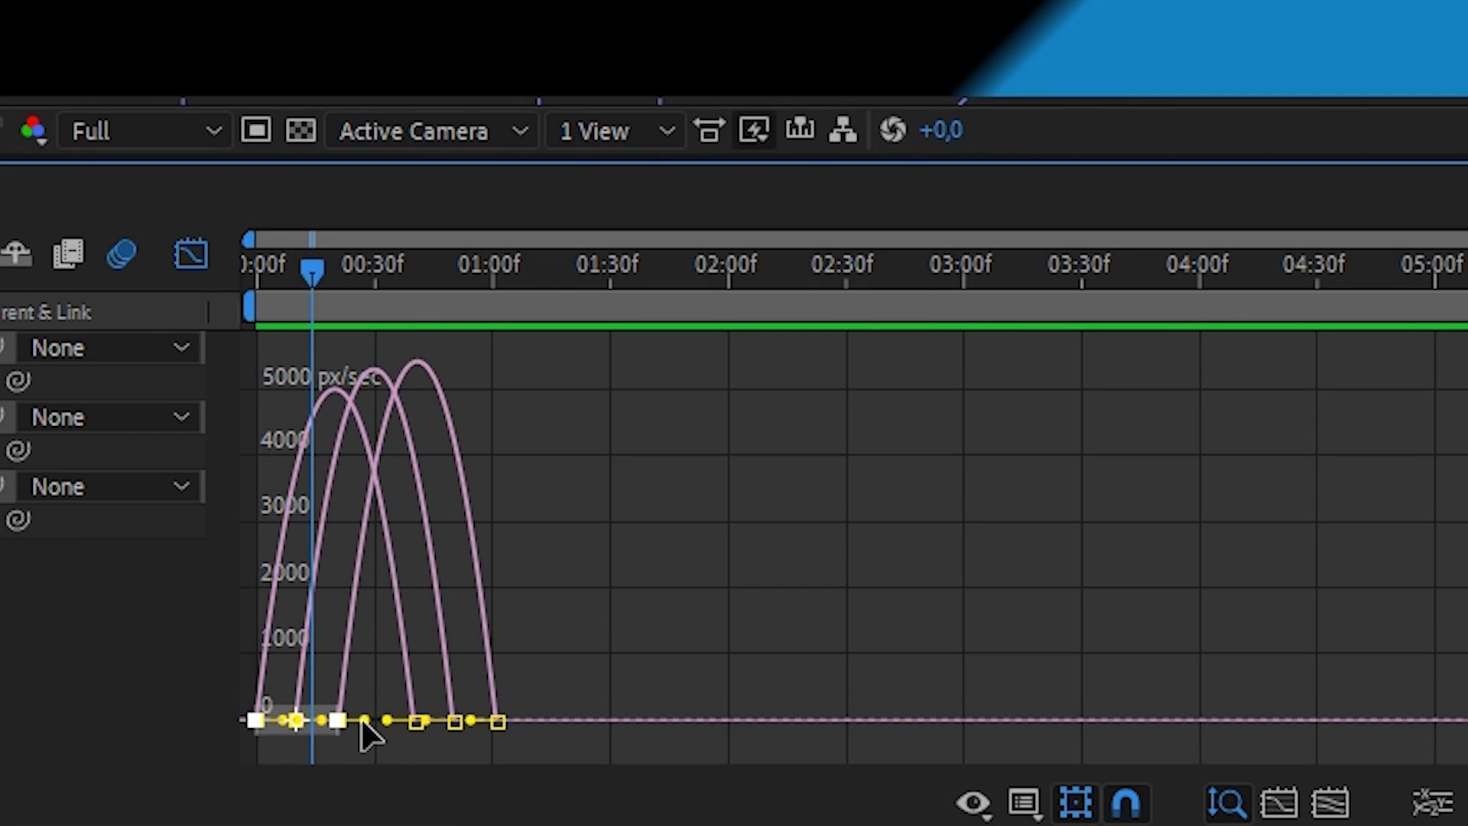
mouse_move(365, 720)
left_mouse_down()
mouse_move(417, 718)
mouse_move(391, 717)
left_mouse_up()
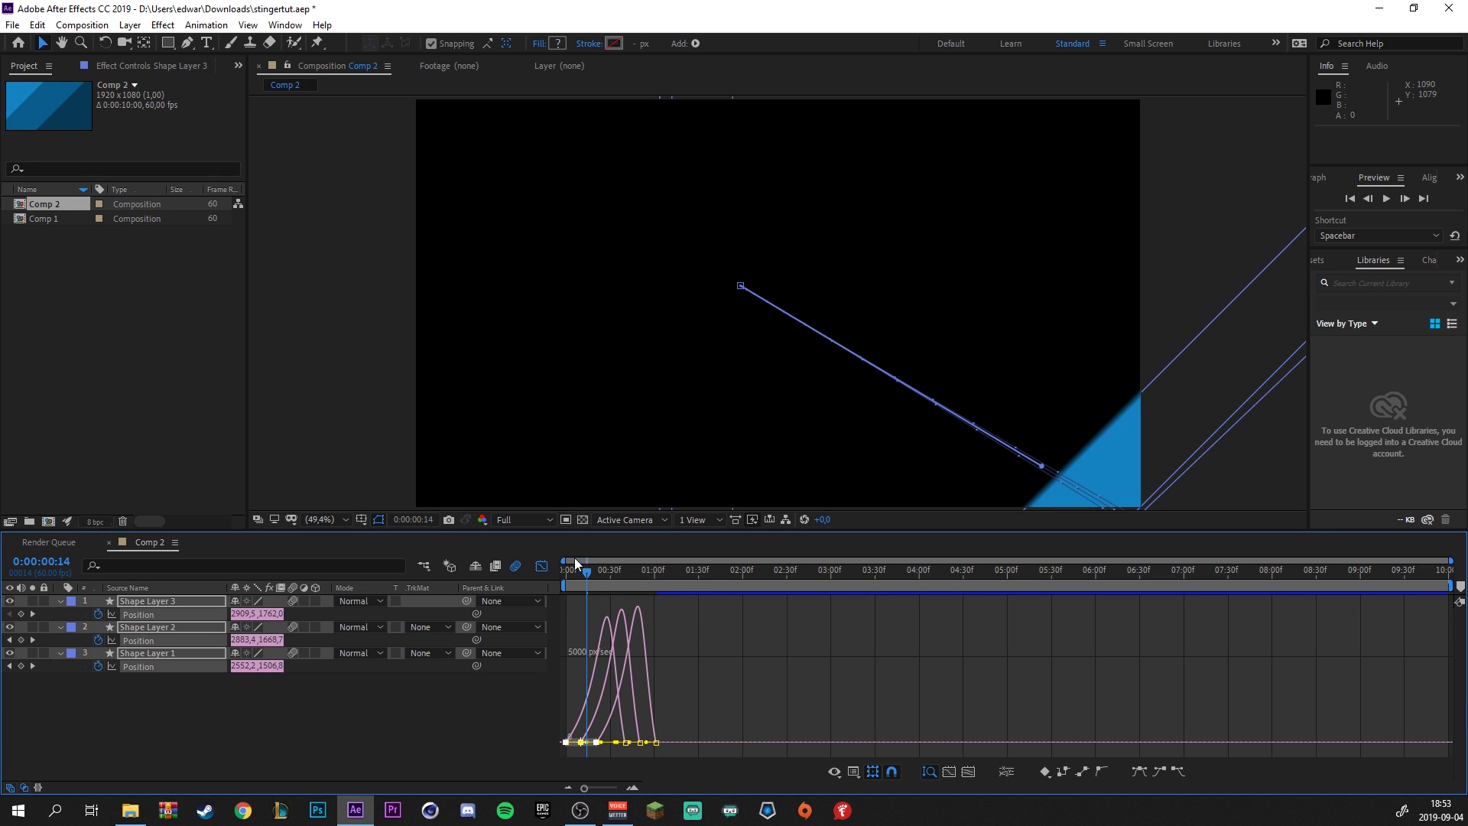
left_click(542, 565)
left_click(656, 565)
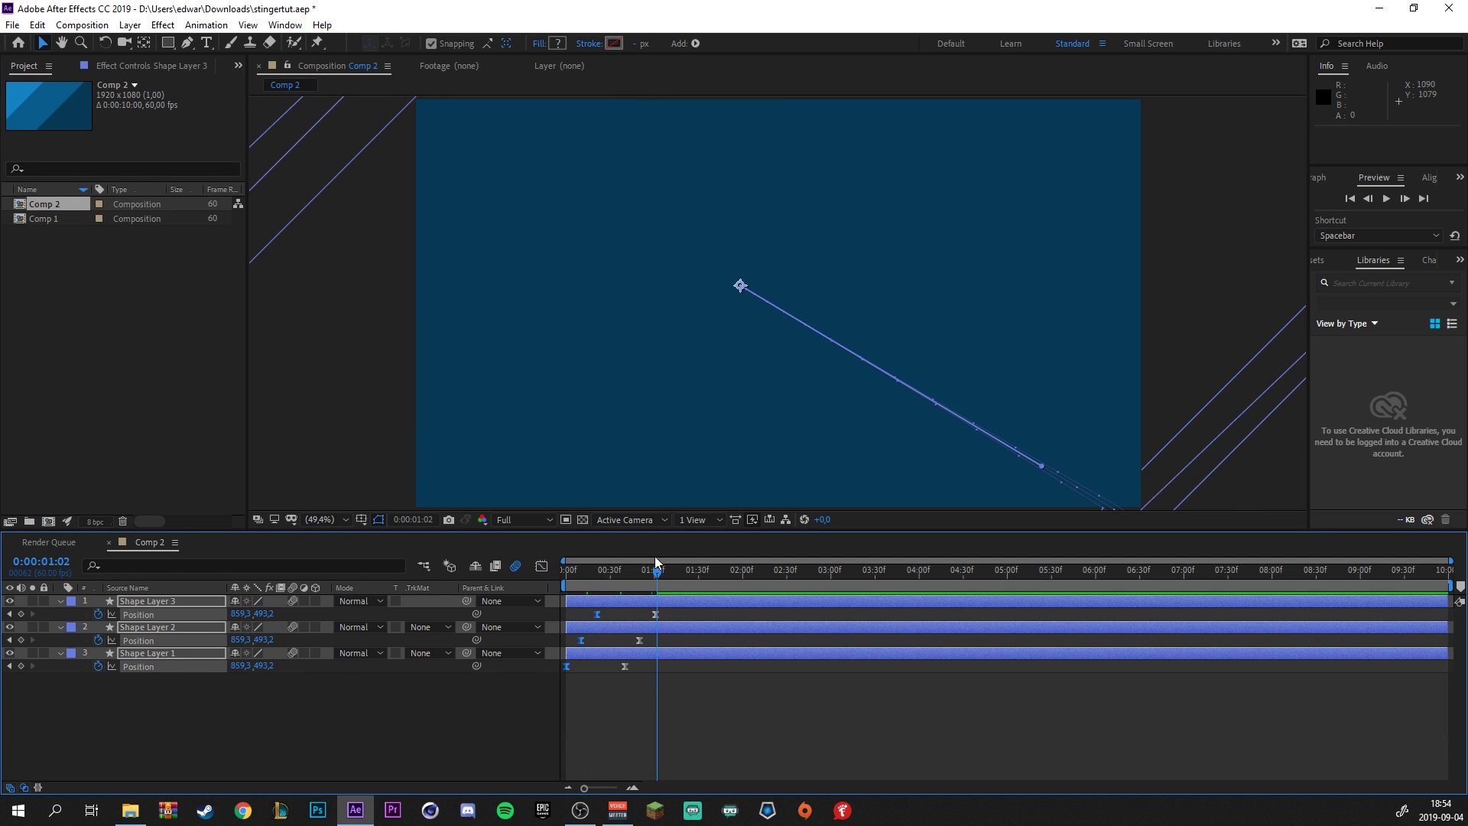
Preview the eased sweeps from the start, then move the playhead to 0:00:01:56
key("Home")
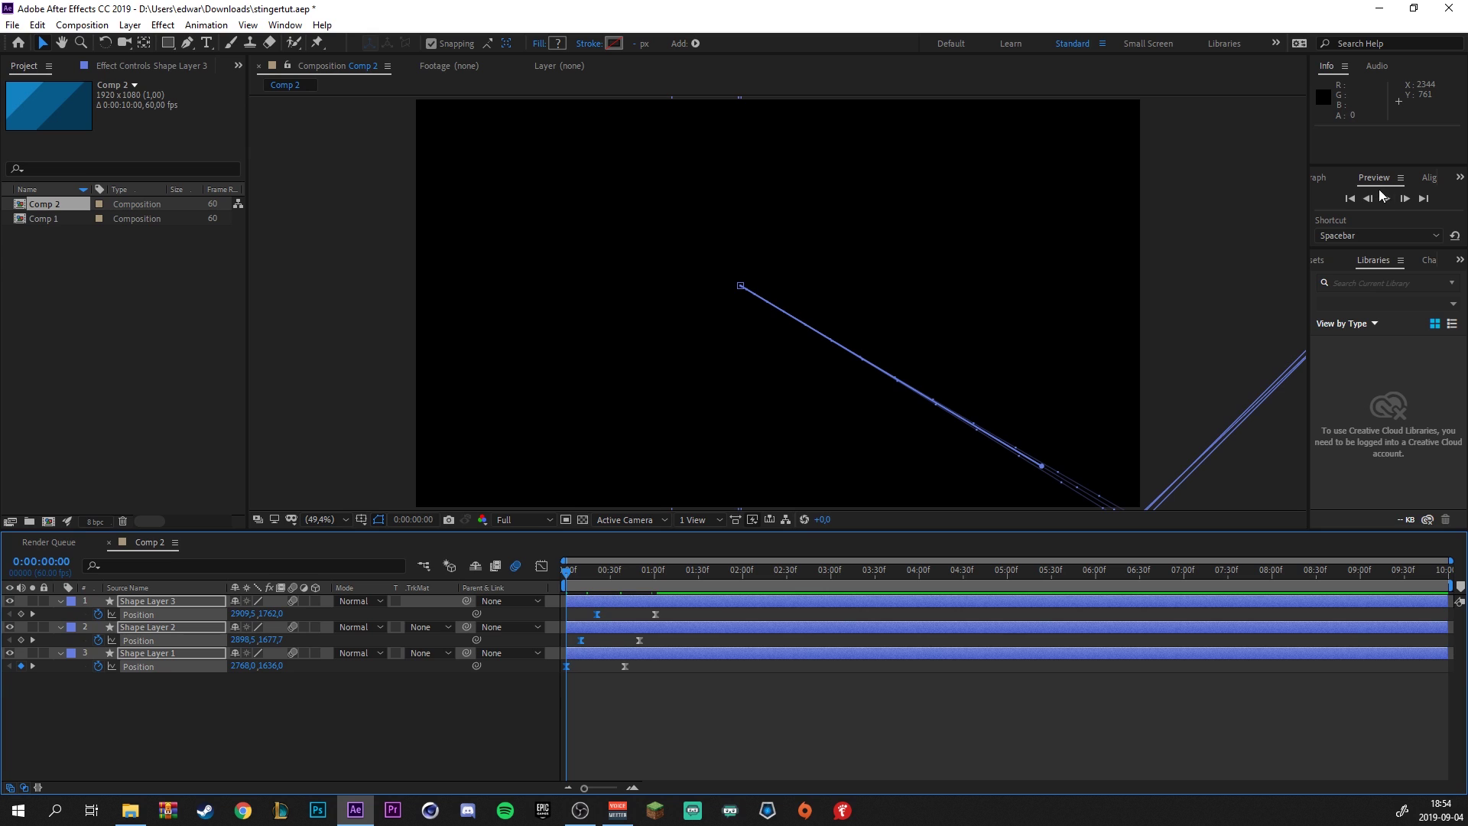
left_click(1387, 198)
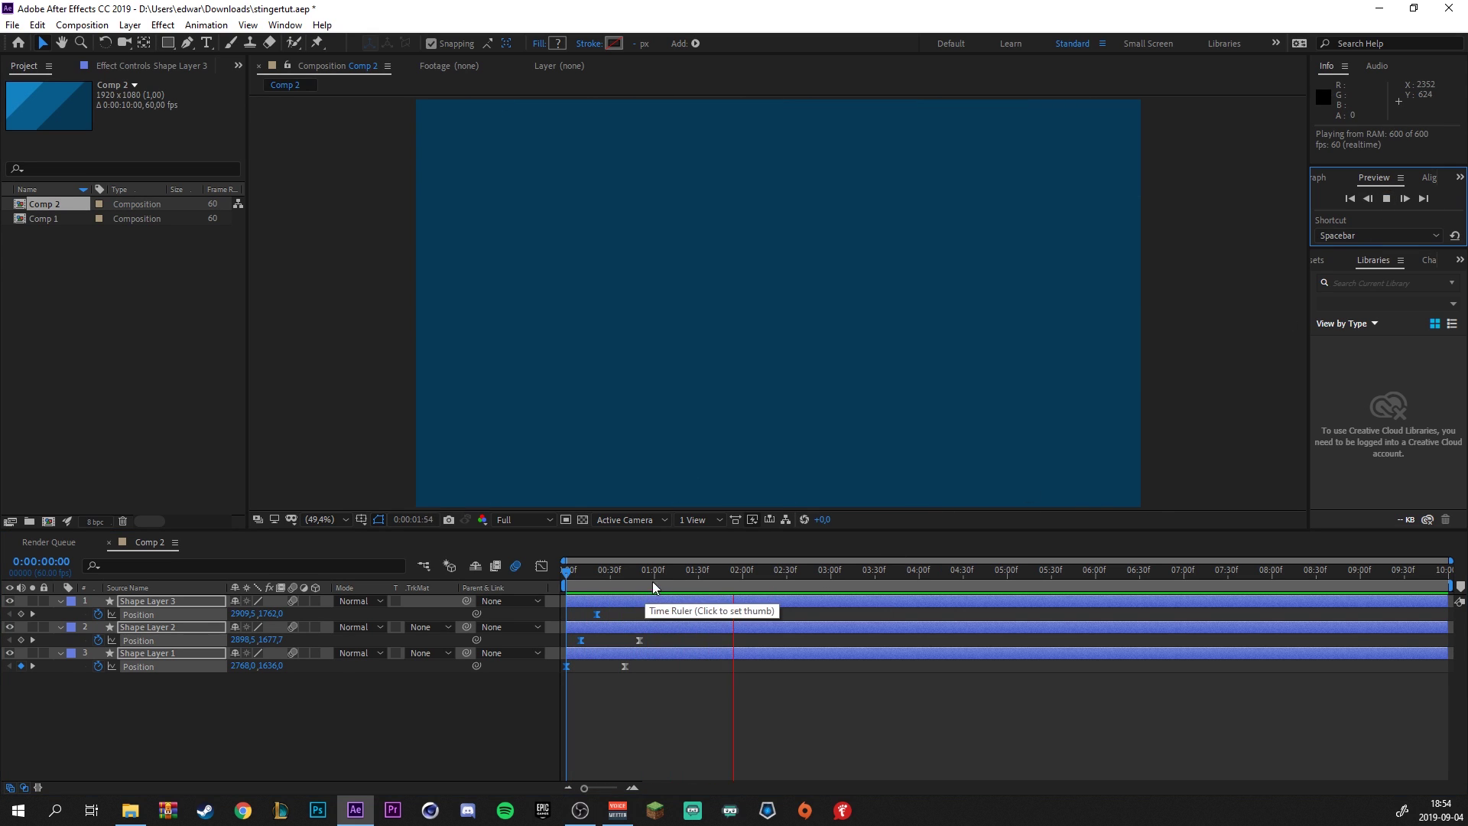
left_click_drag(655, 579, 674, 570)
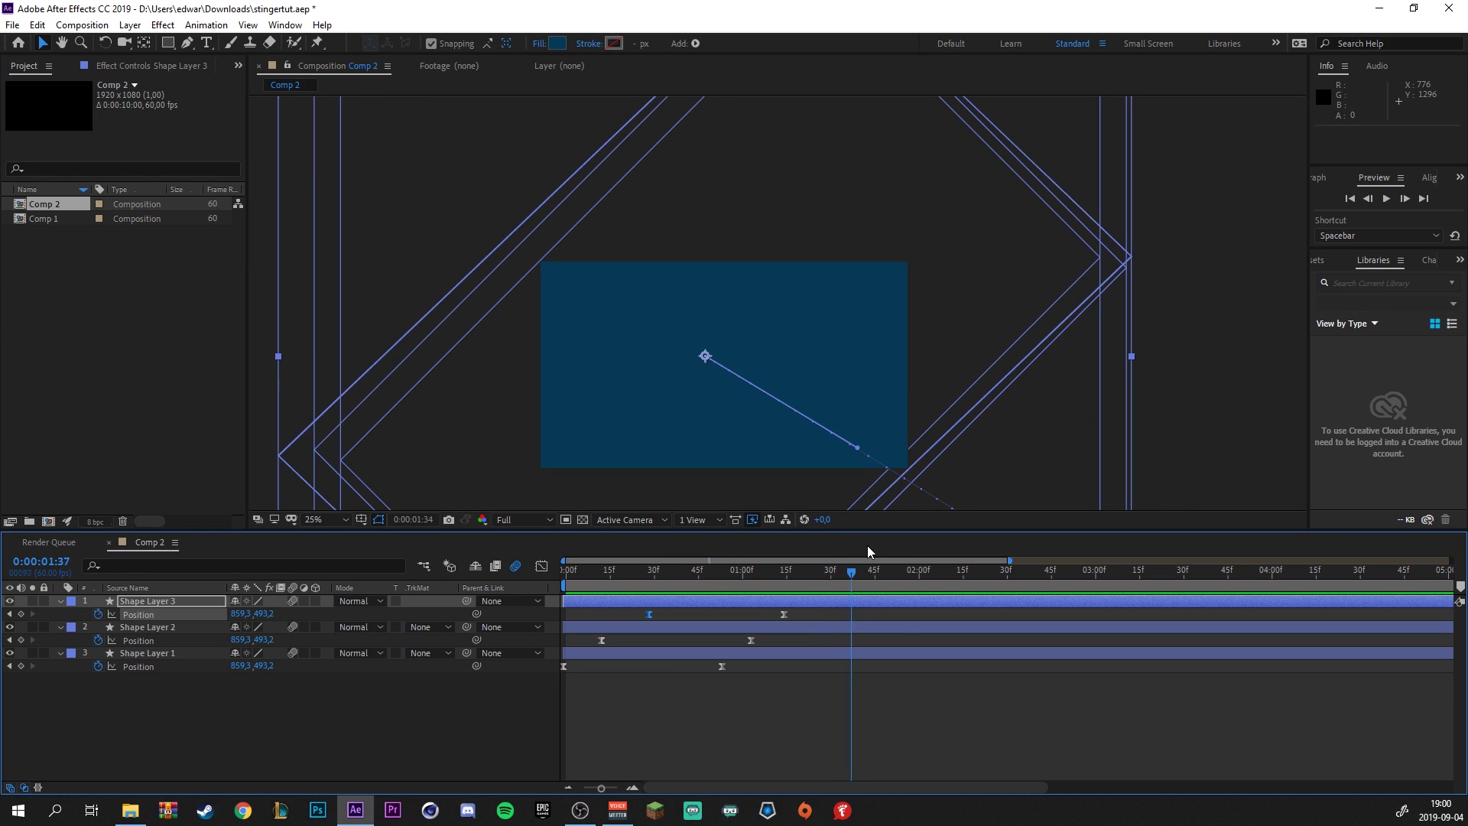
left_click_drag(891, 558, 907, 558)
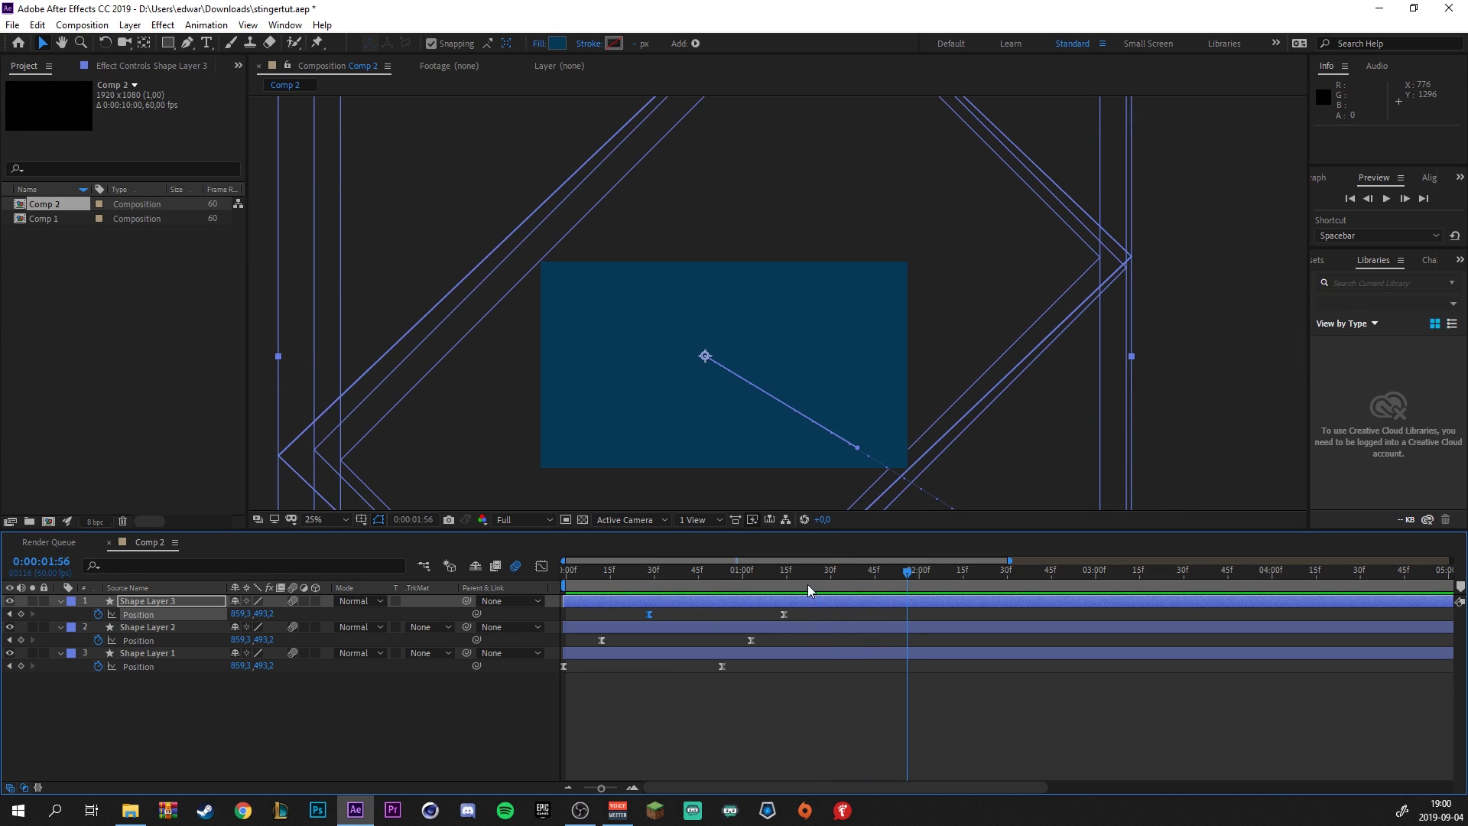
Add Position keyframes for Shape Layers 2 and 1 at 0:00:01:56
left_click(22, 640)
left_click(21, 666)
left_click(857, 580)
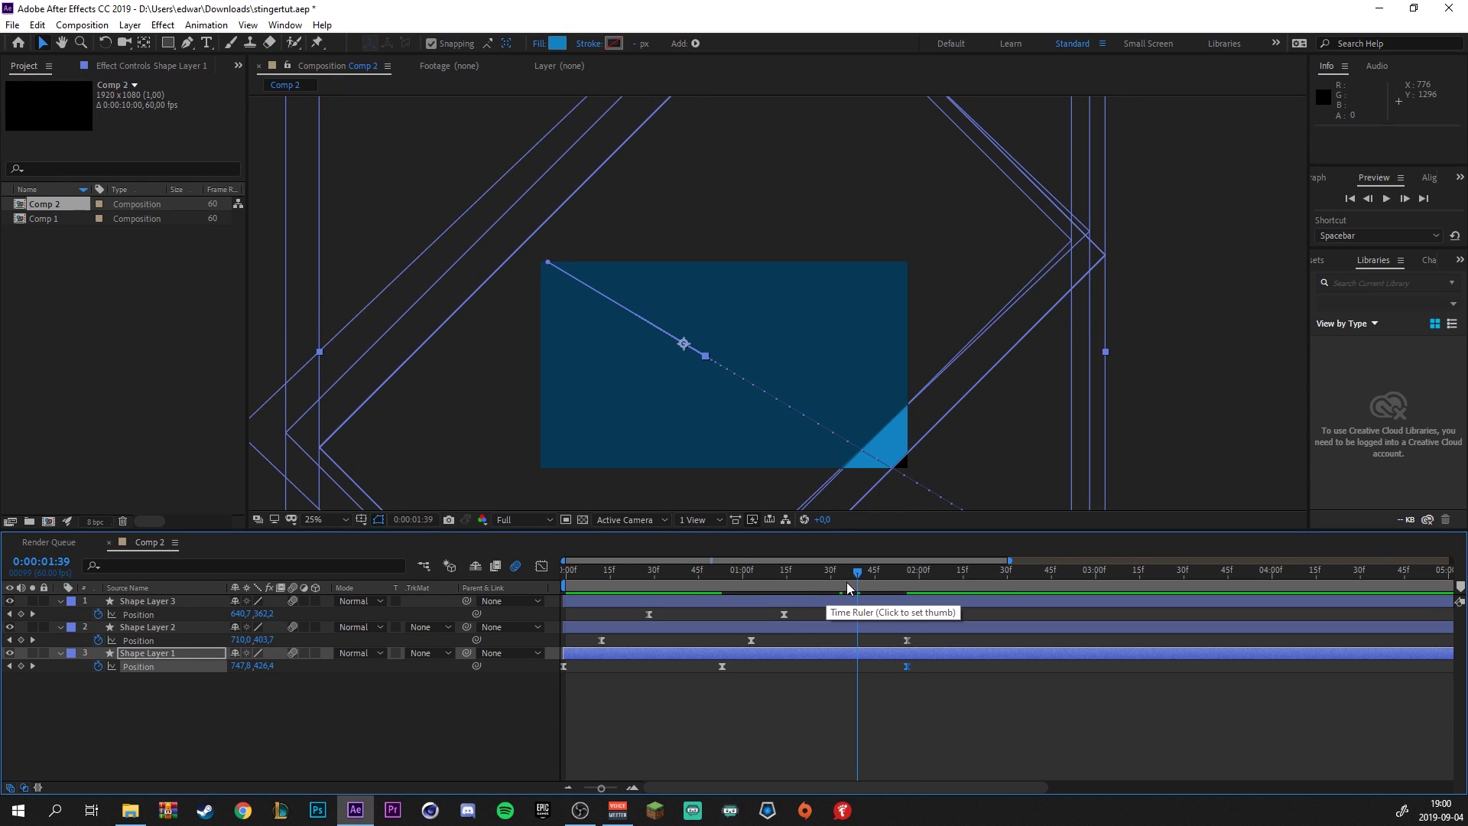
mouse_move(847, 587)
left_mouse_down()
mouse_move(797, 604)
mouse_move(905, 589)
mouse_move(755, 593)
mouse_move(901, 588)
mouse_move(790, 594)
mouse_move(861, 594)
left_mouse_up()
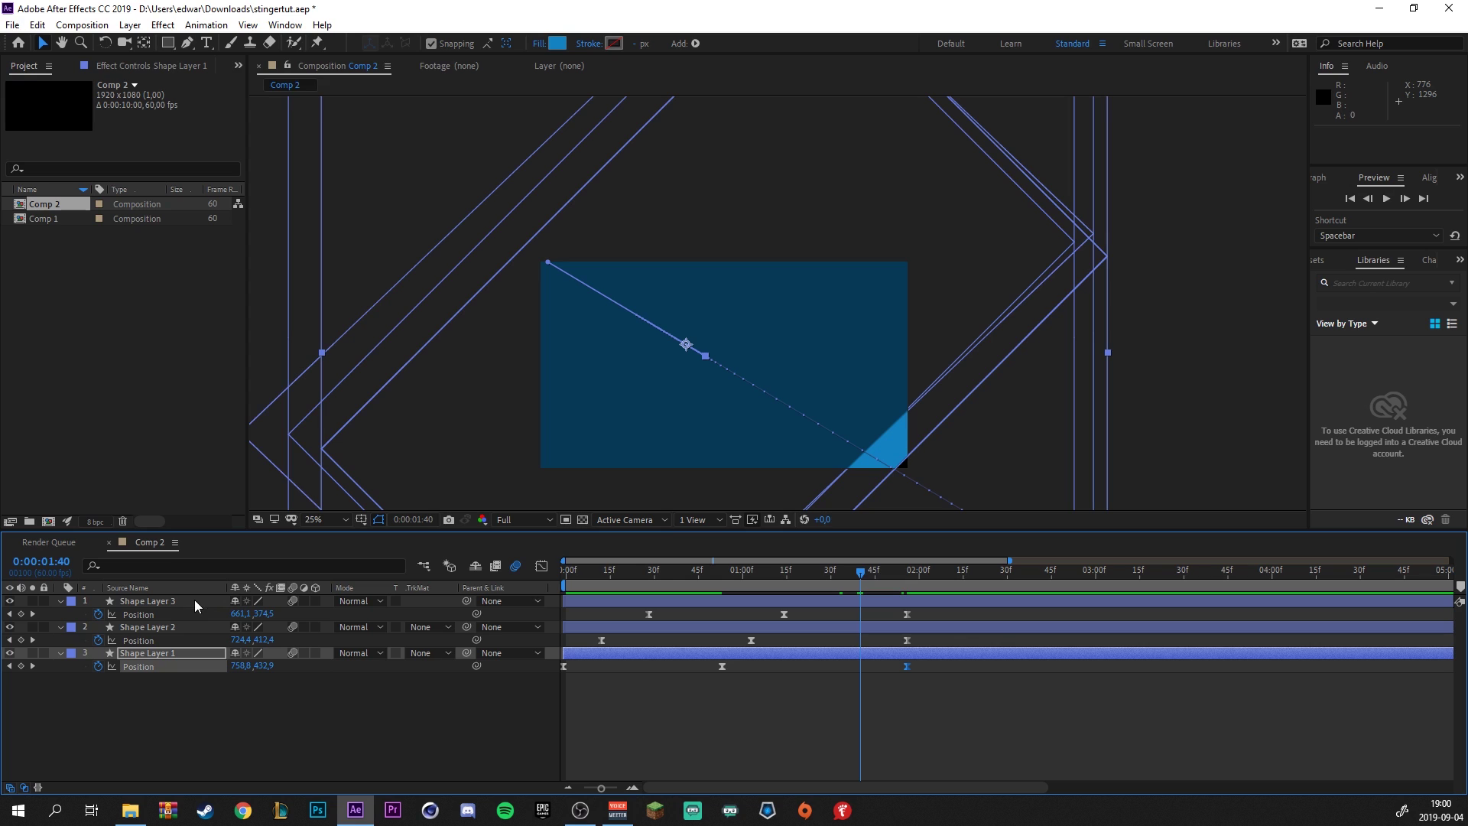
Scale all three shape layers together up to 190% and set the viewer magnification to Fit
left_click(162, 599, "shift")
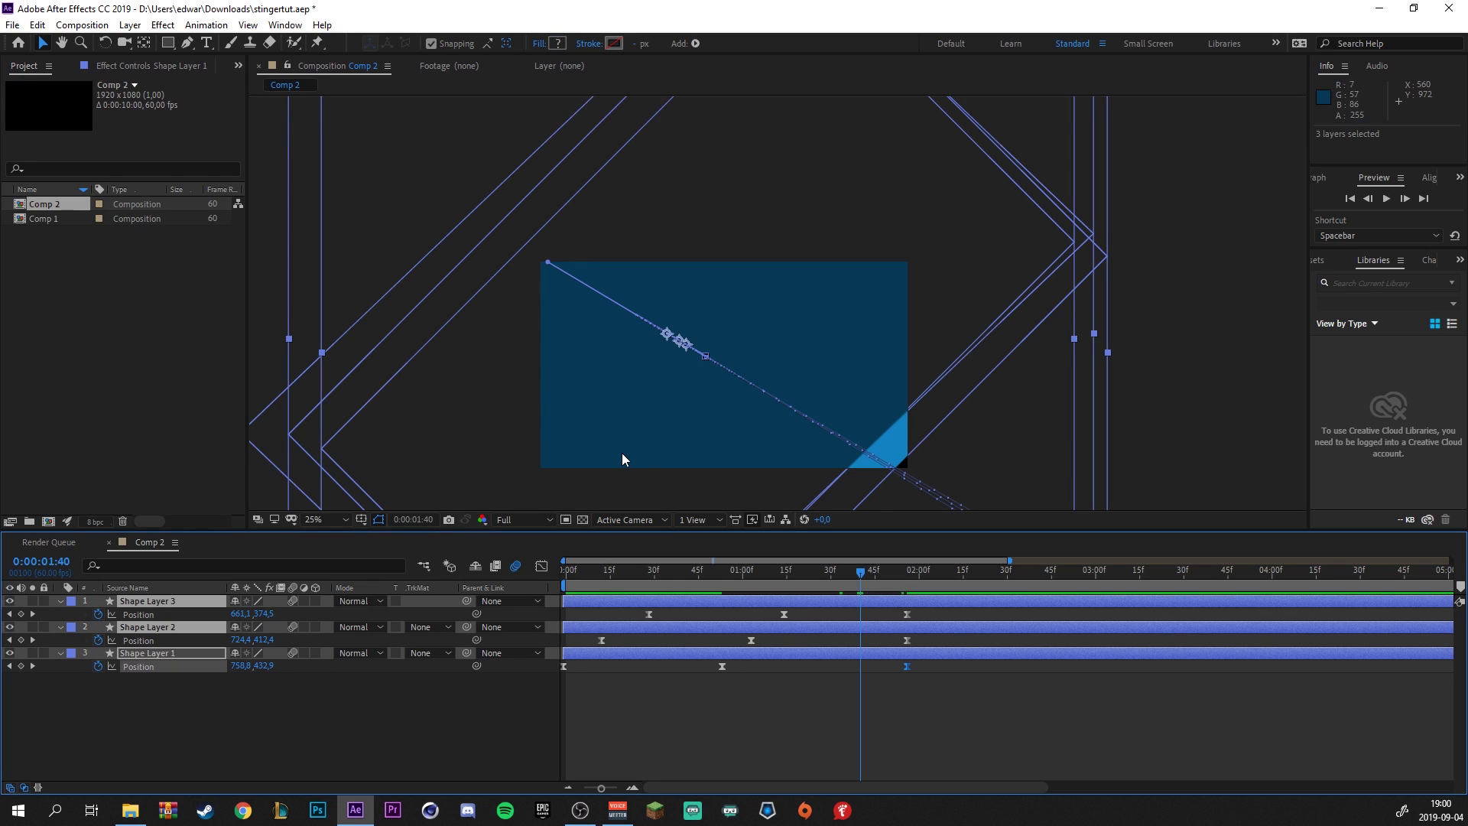
scroll(621, 452, "down", 4)
left_click_drag(670, 324, 708, 285)
left_click_drag(861, 571, 910, 603)
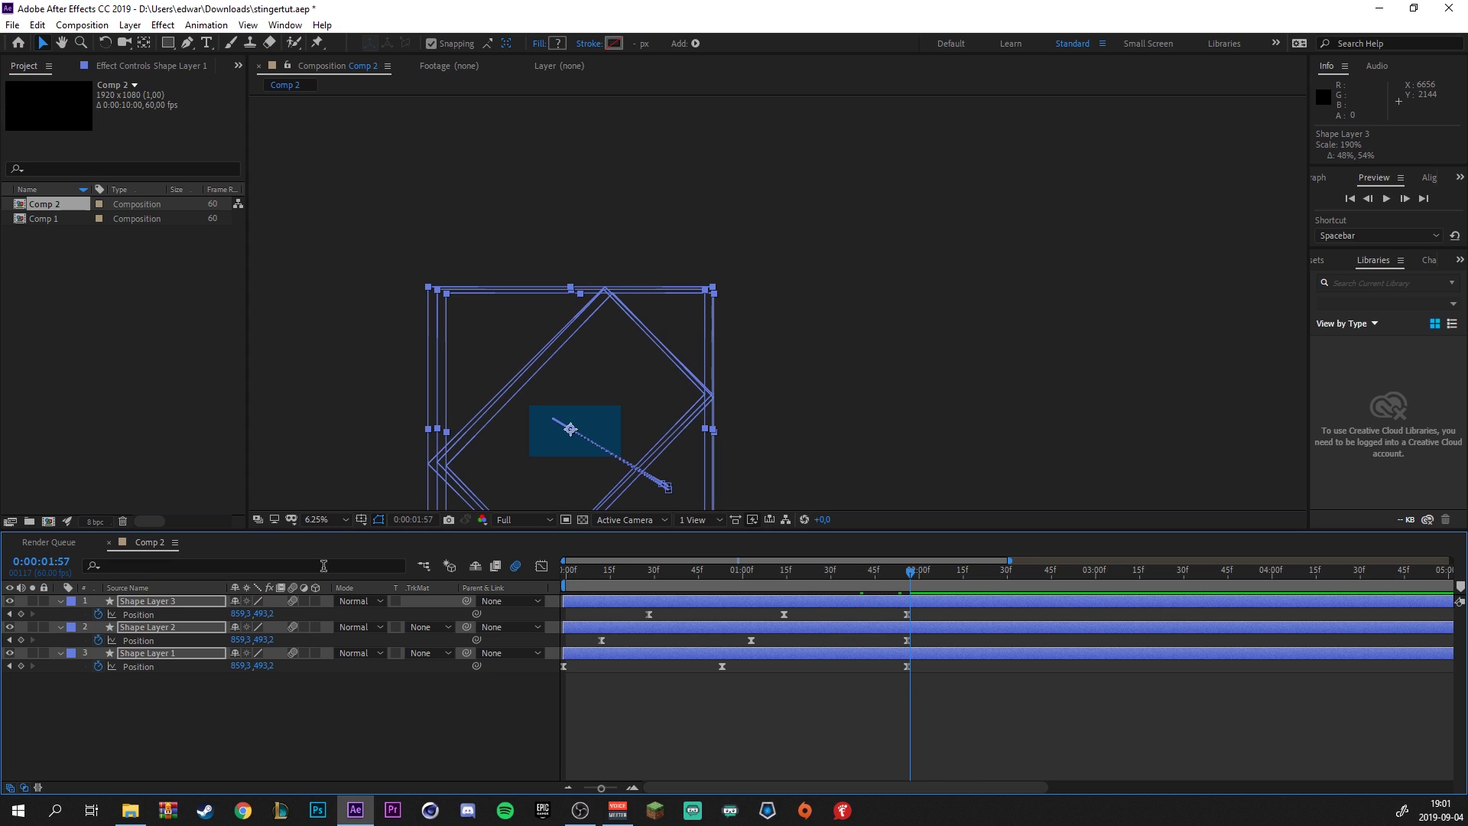
left_click(318, 520)
left_click(370, 266)
left_click(722, 571)
key("space")
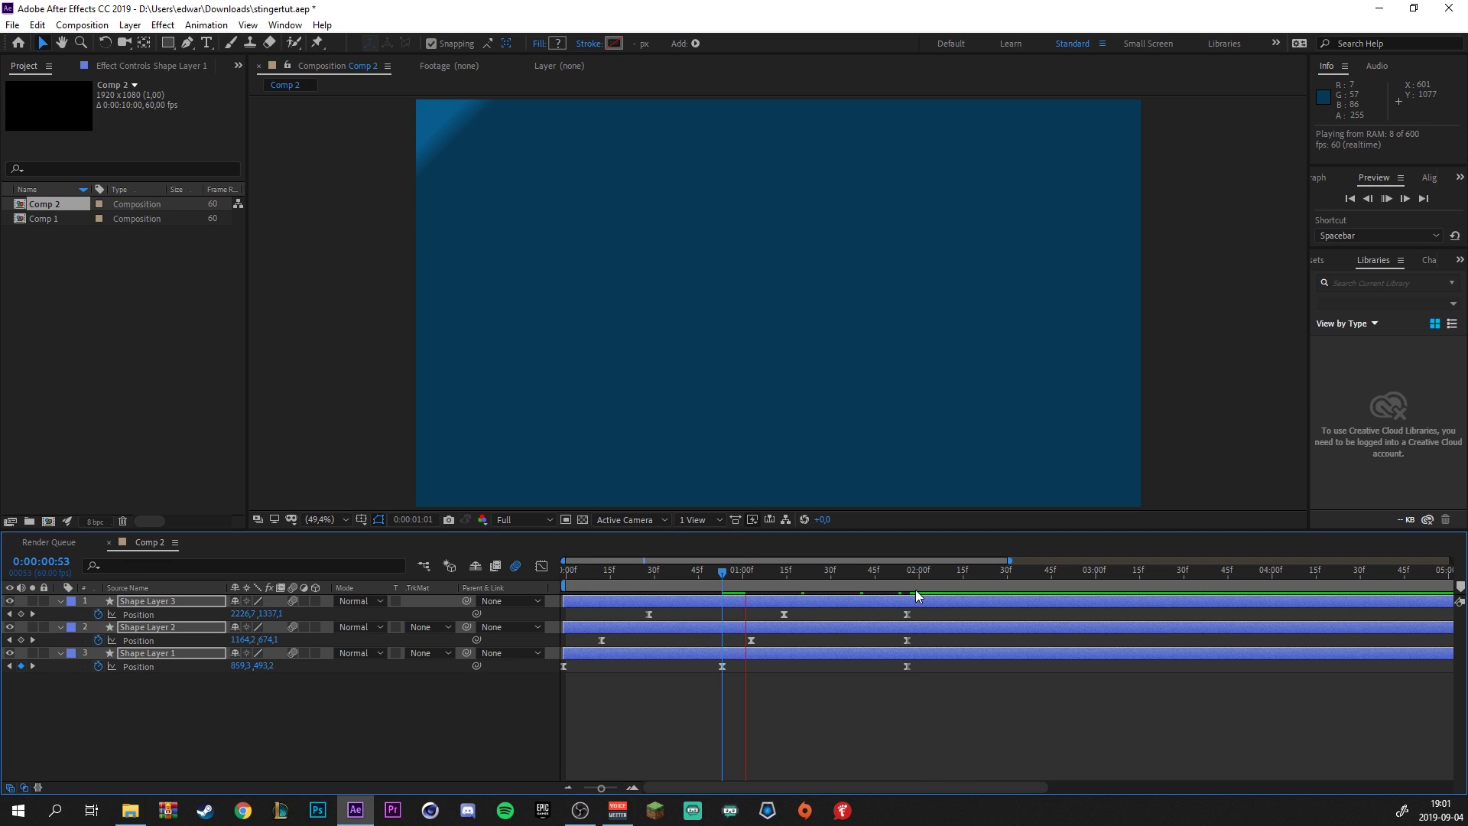
left_click(1381, 199)
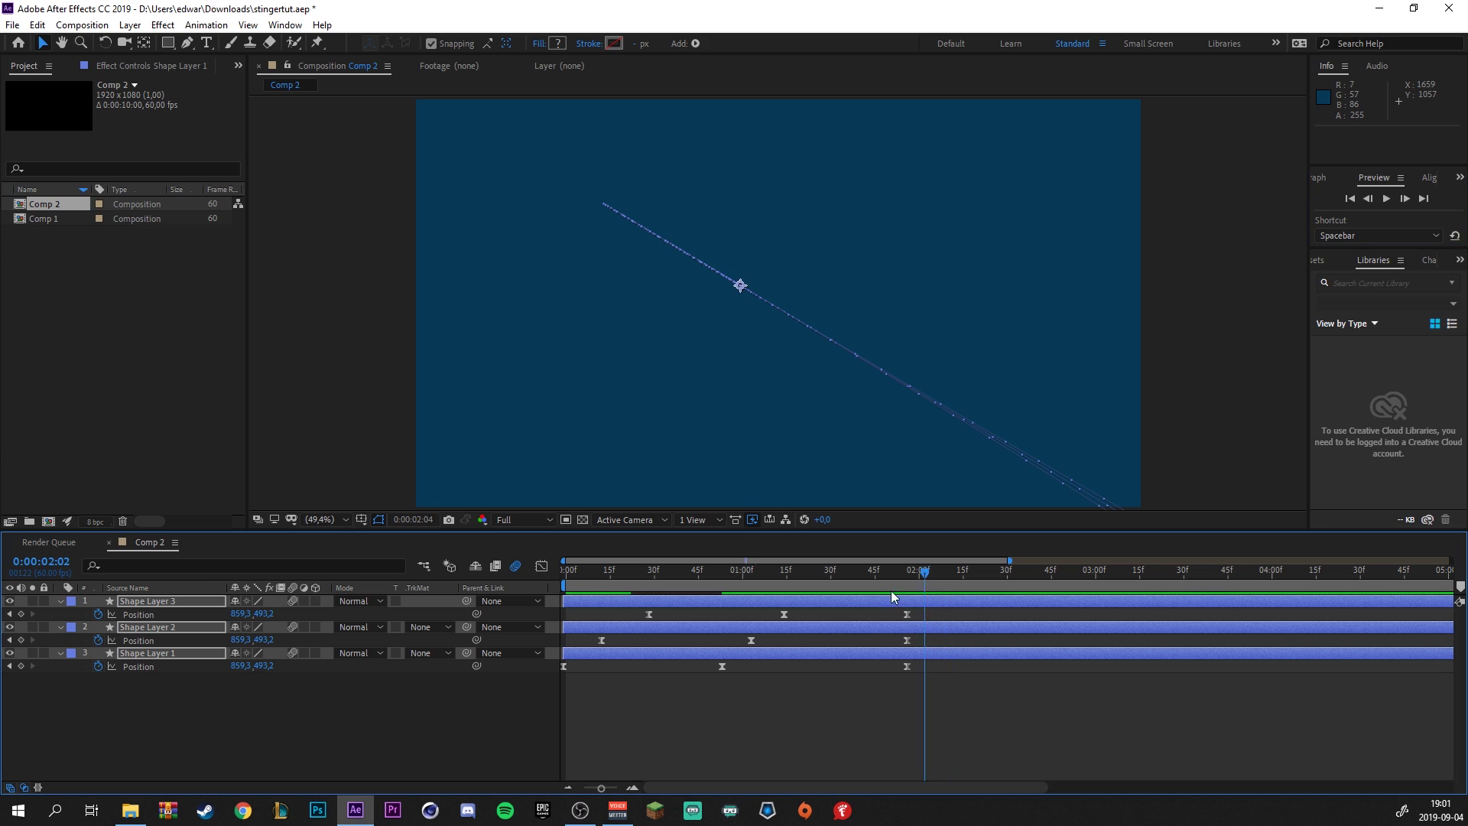
left_click(808, 587)
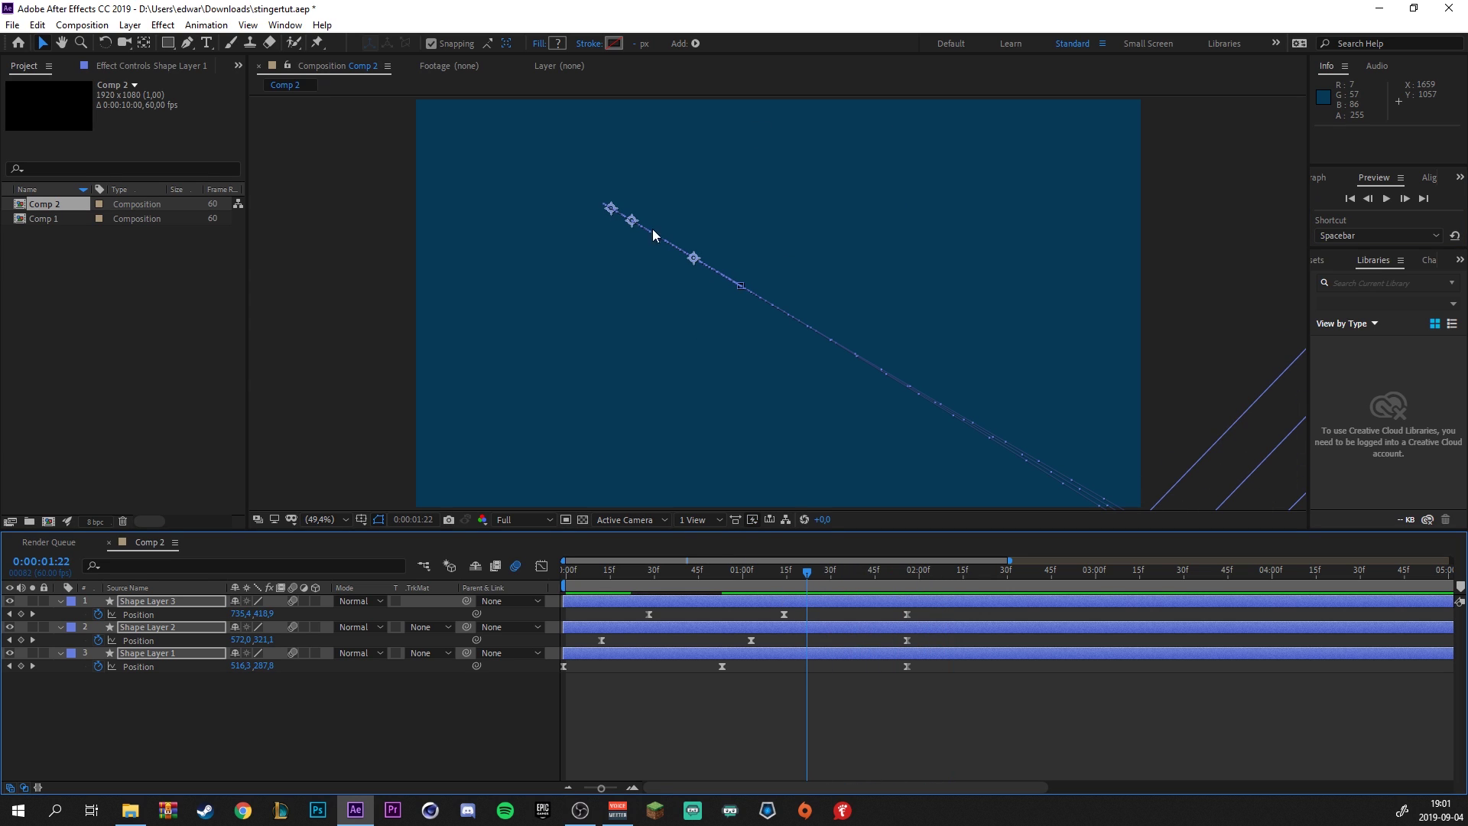
left_click_drag(845, 573, 1056, 667)
key("minus")
Move Shape Layer 3 up-left off-frame for its exit sweep and preview it
left_click(175, 691)
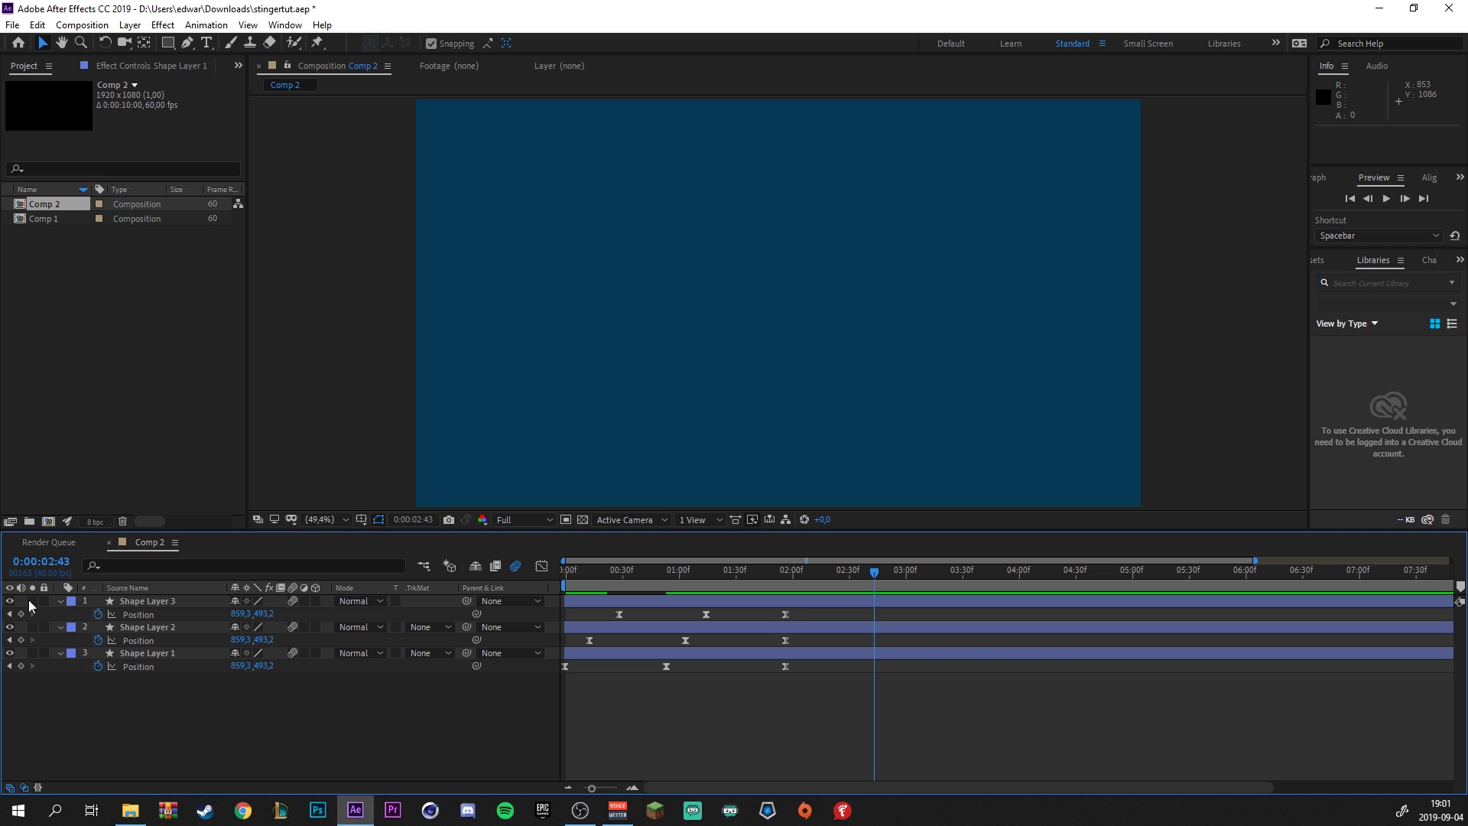
left_click(178, 600)
scroll(841, 479, "down", 4)
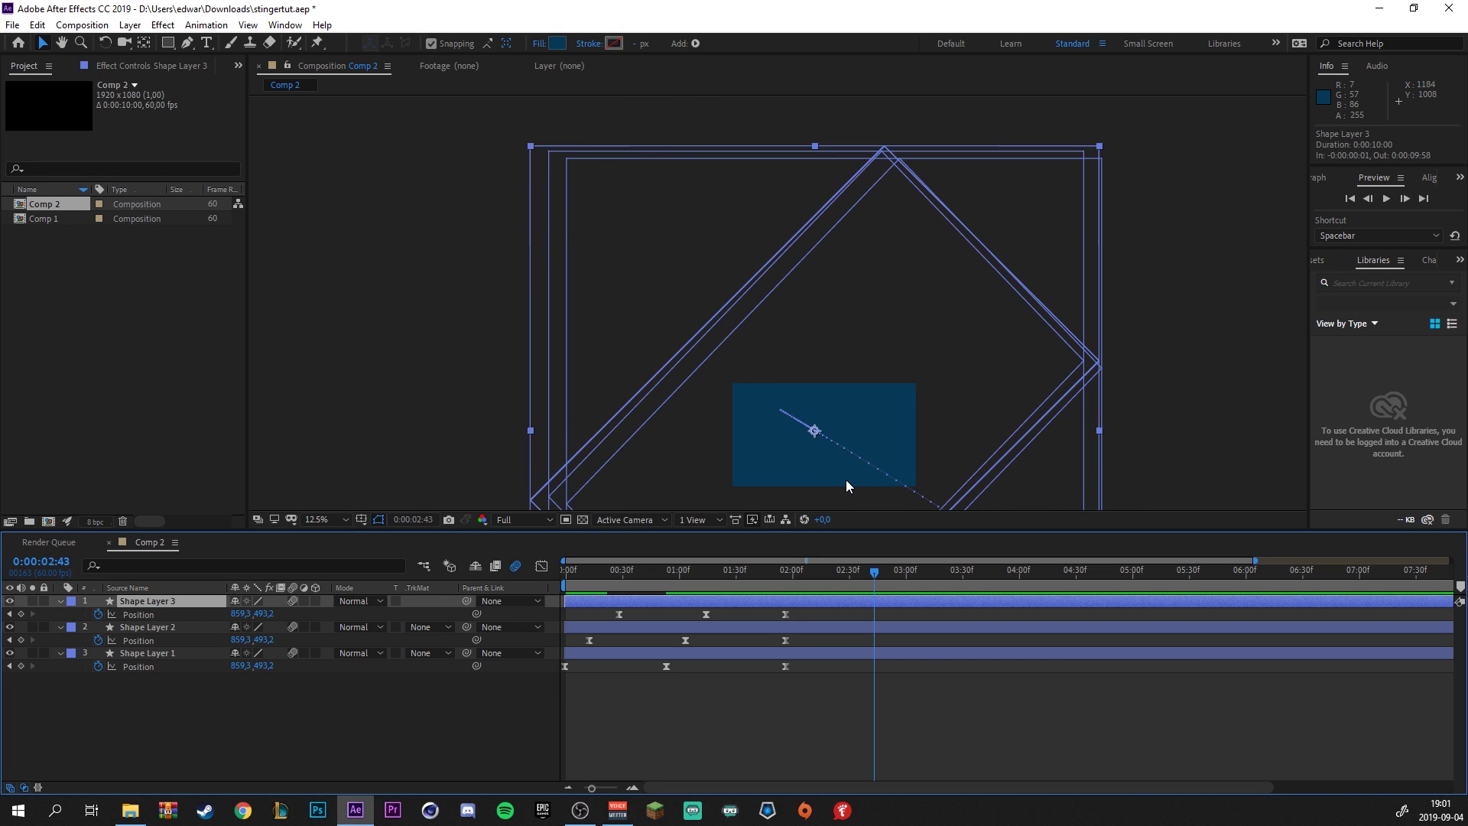
scroll(847, 479, "up", 2)
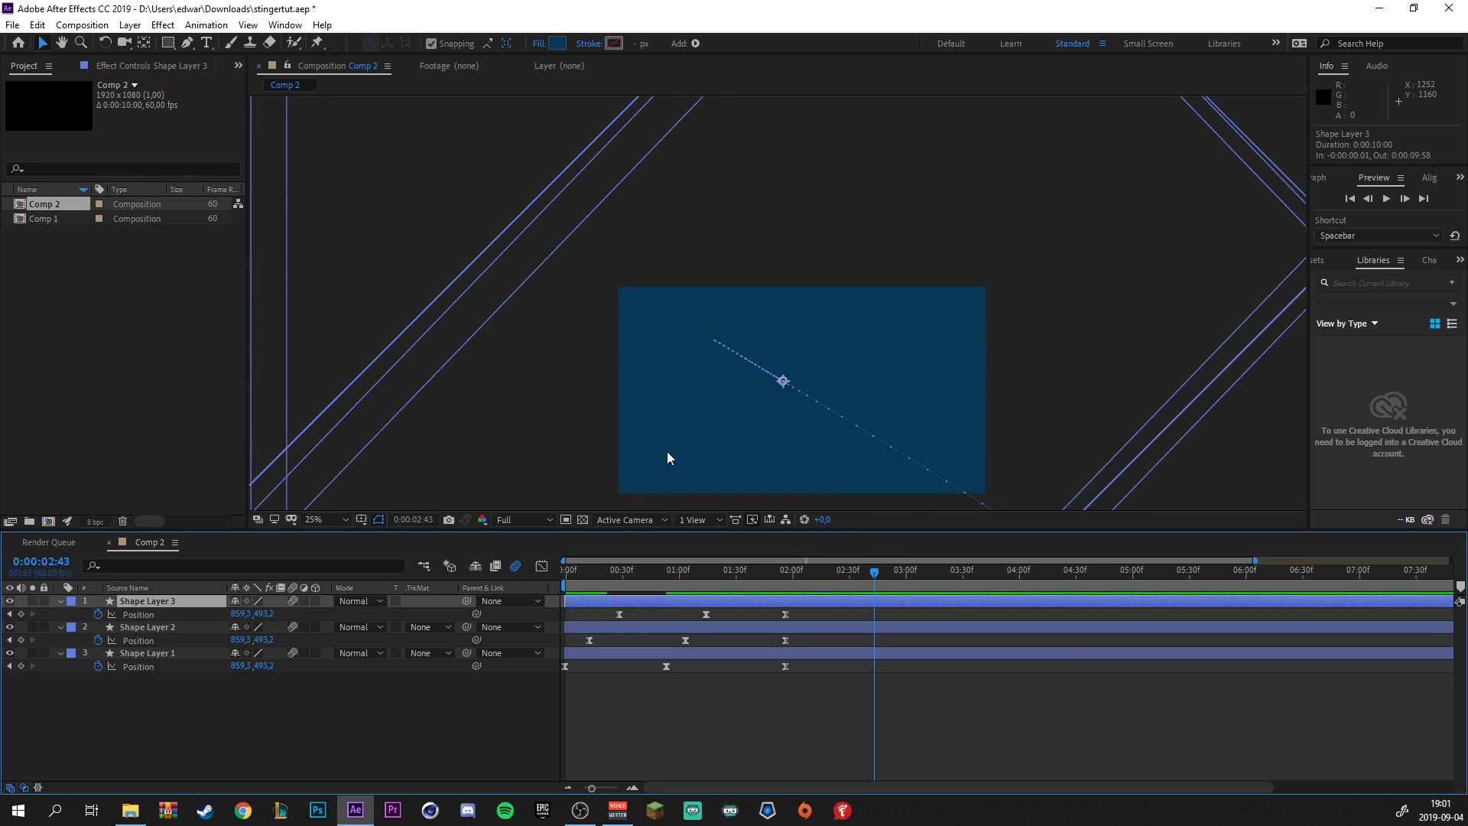
left_click_drag(781, 380, 314, 149)
left_click(816, 572)
key("space")
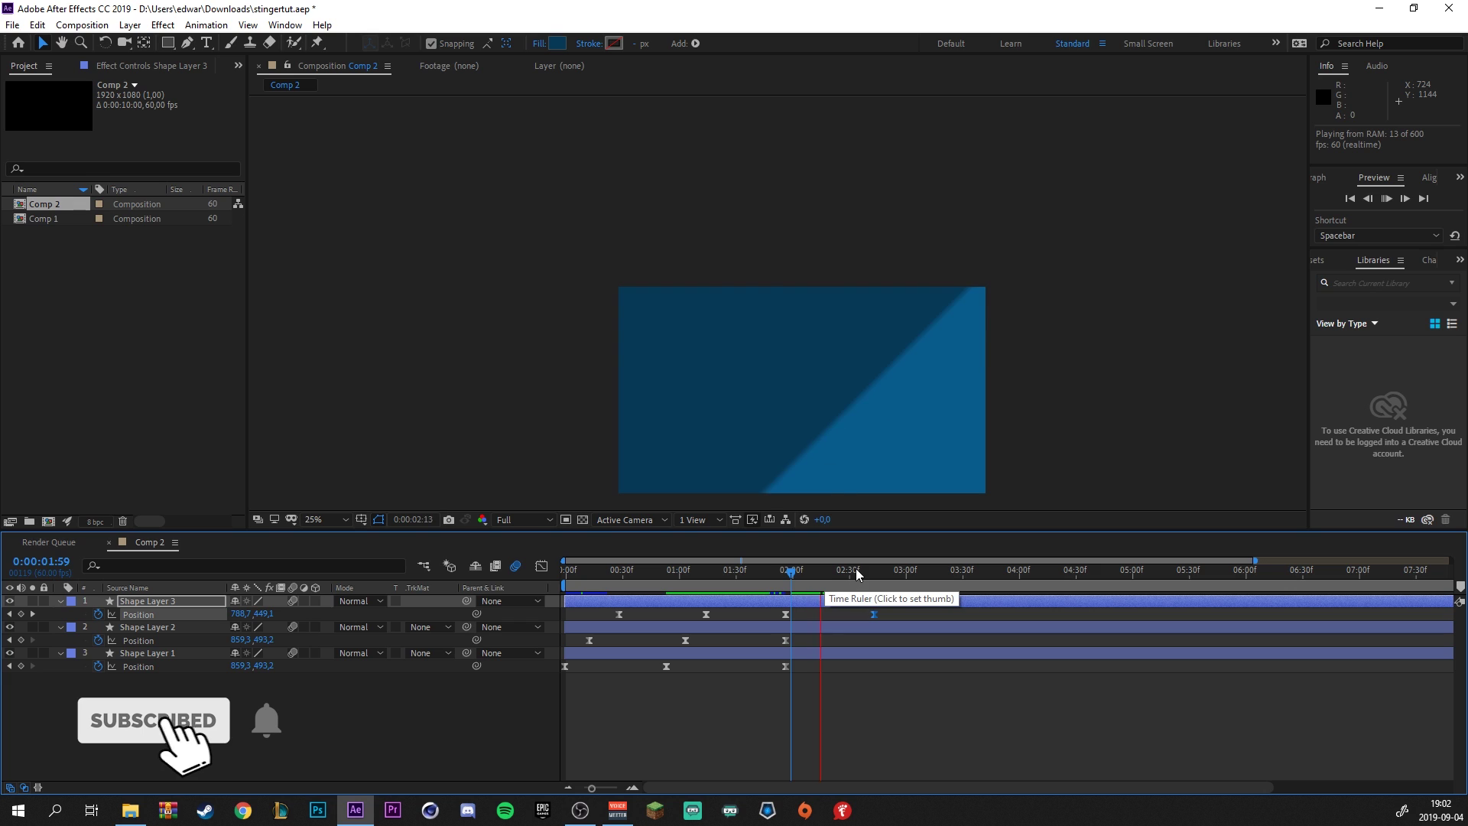
left_click_drag(874, 564, 894, 598)
Add exit Position keyframes moving Shape Layers 2 and 1 up-left off-frame, Layer 1 at 03:11
left_click(177, 628)
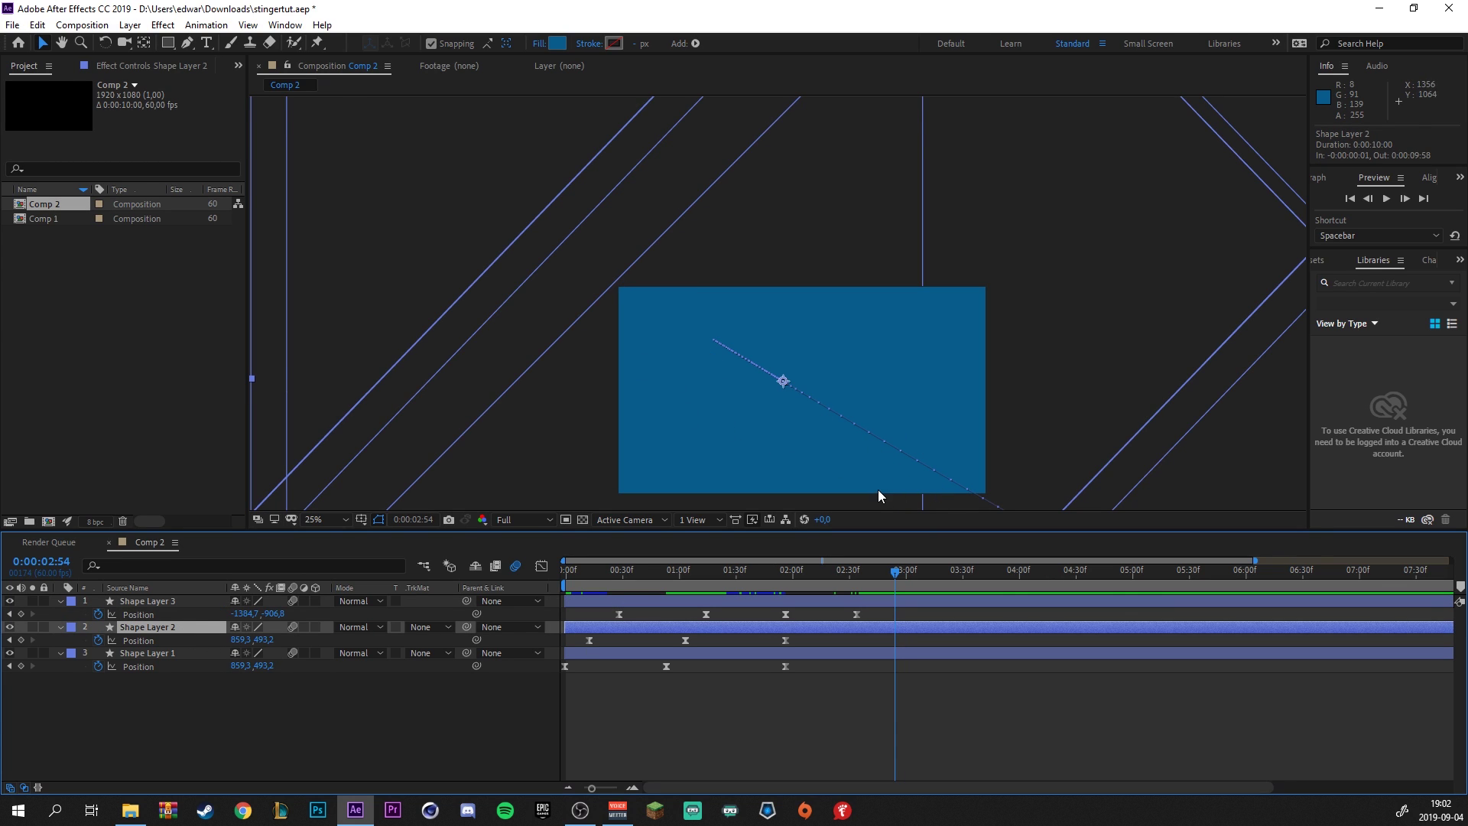
key("alt+shift+p")
left_click_drag(856, 465, 482, 226)
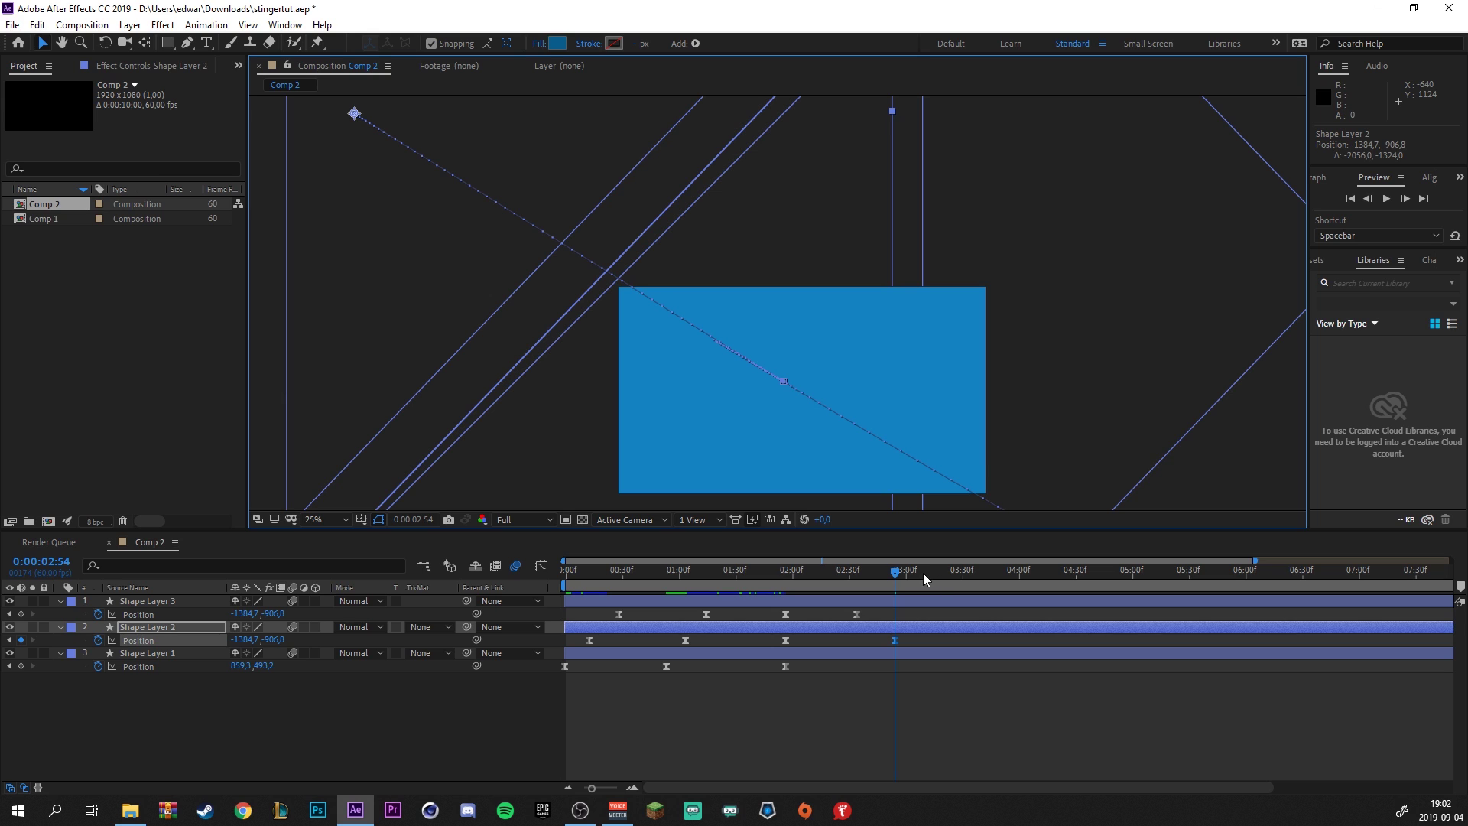
left_click_drag(918, 572, 926, 572)
left_click(147, 654)
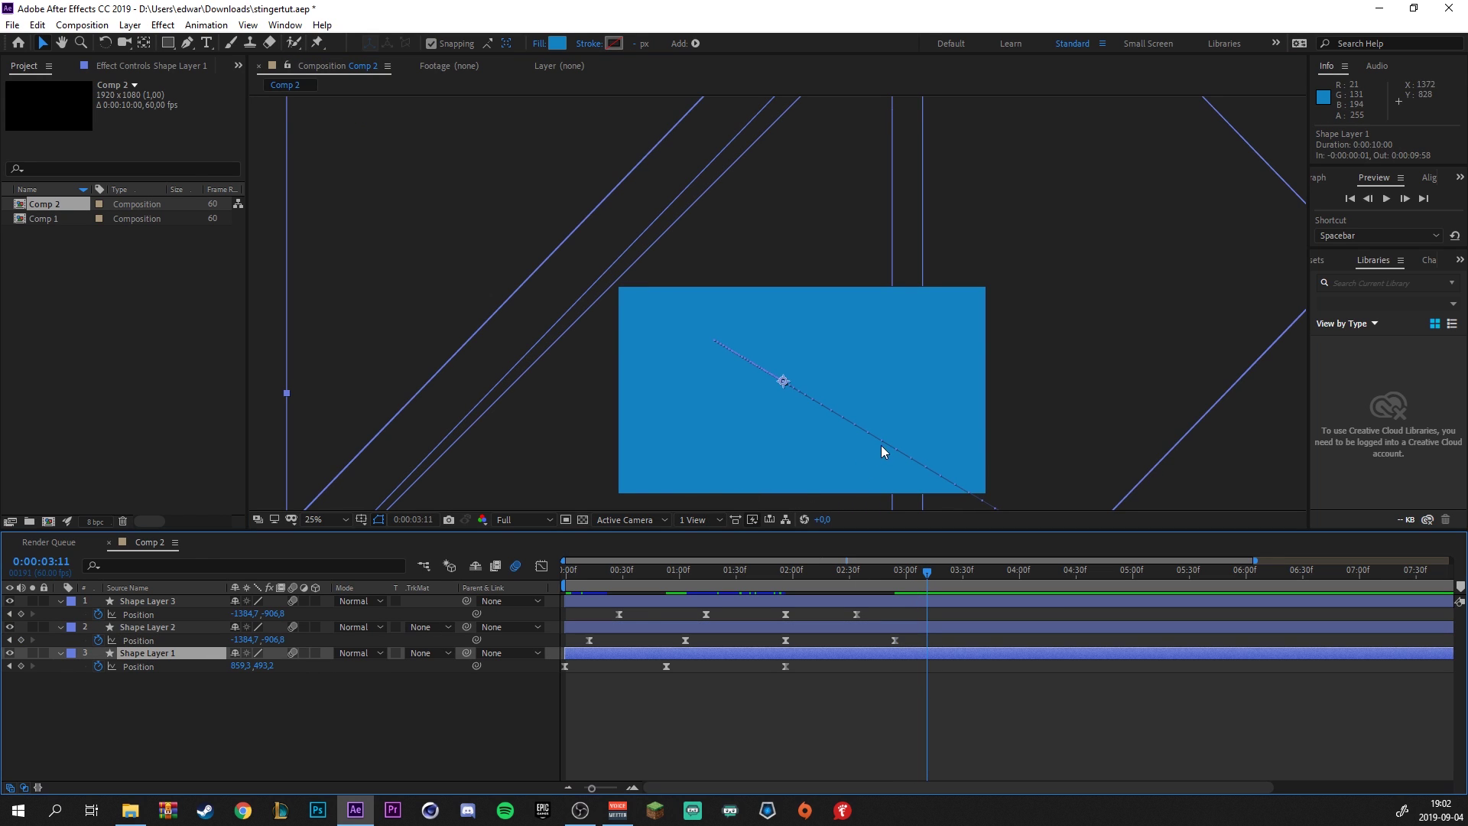
left_click_drag(881, 447, 393, 161)
left_click_drag(898, 558, 848, 548)
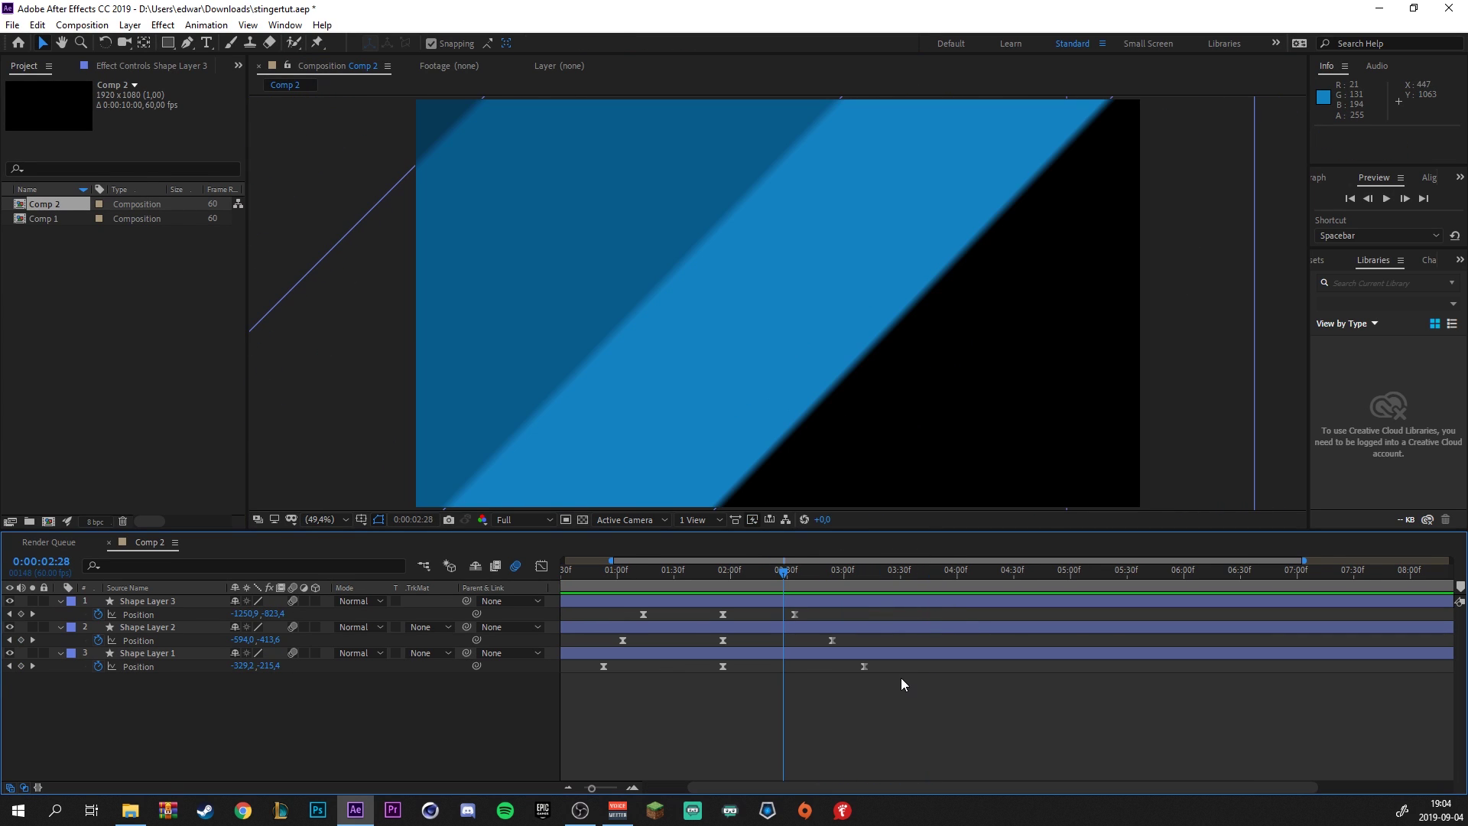
Strengthen the ease into the shape layers' last Position keyframes to about 70% influence
left_click_drag(906, 682, 739, 611)
left_click(542, 565)
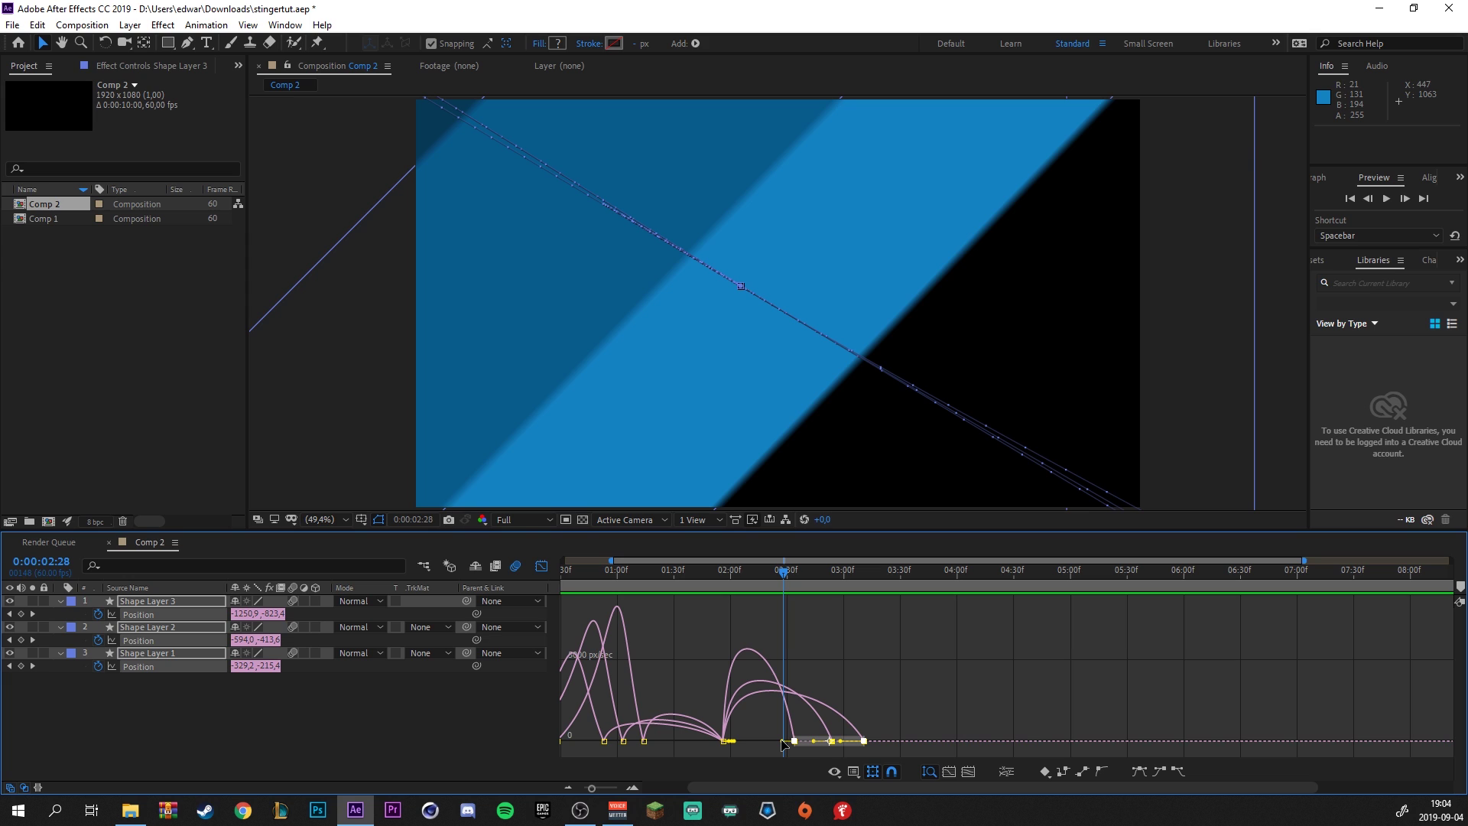
left_click_drag(783, 744, 772, 748)
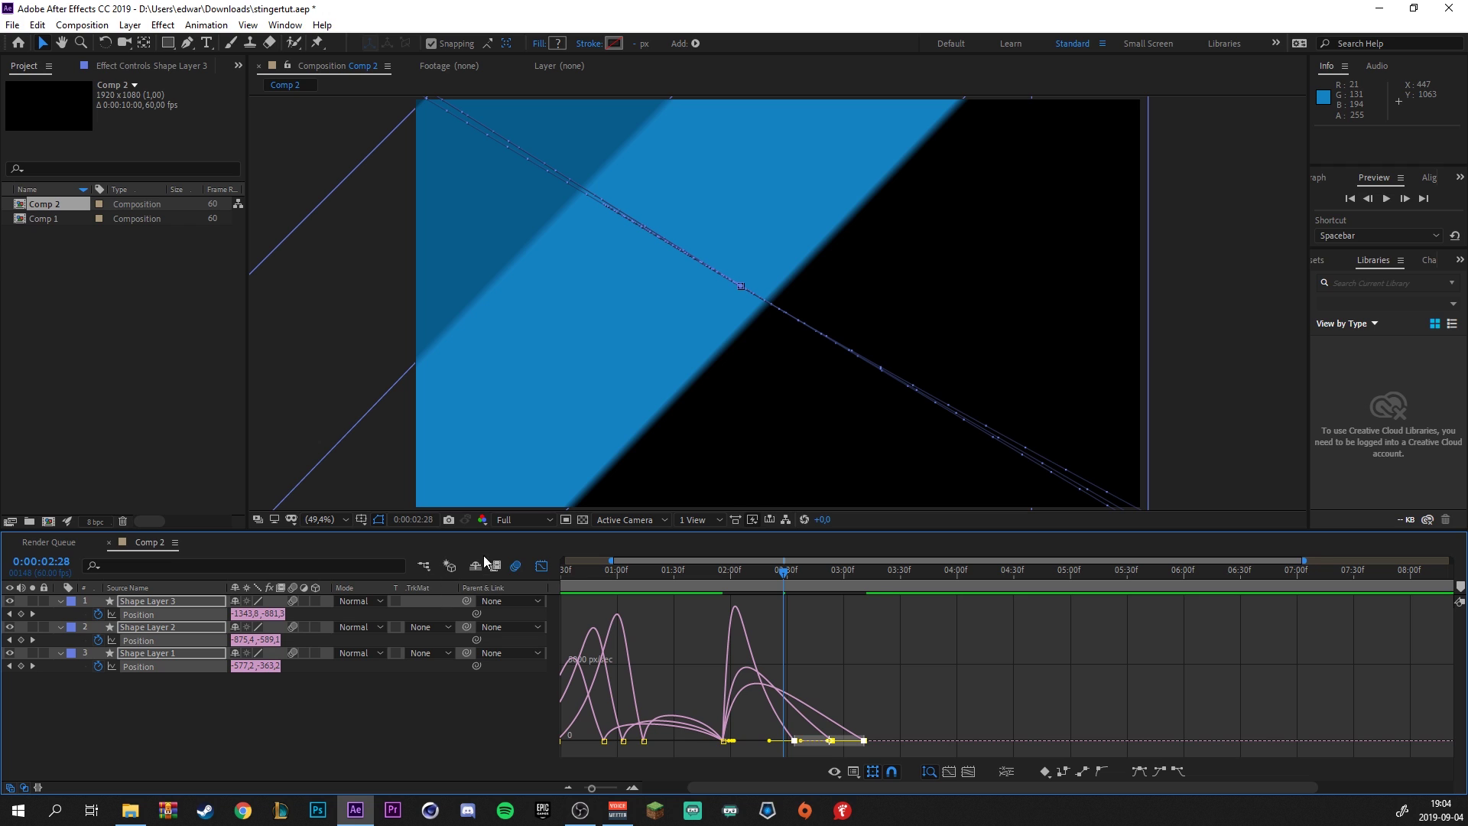
left_click(539, 570)
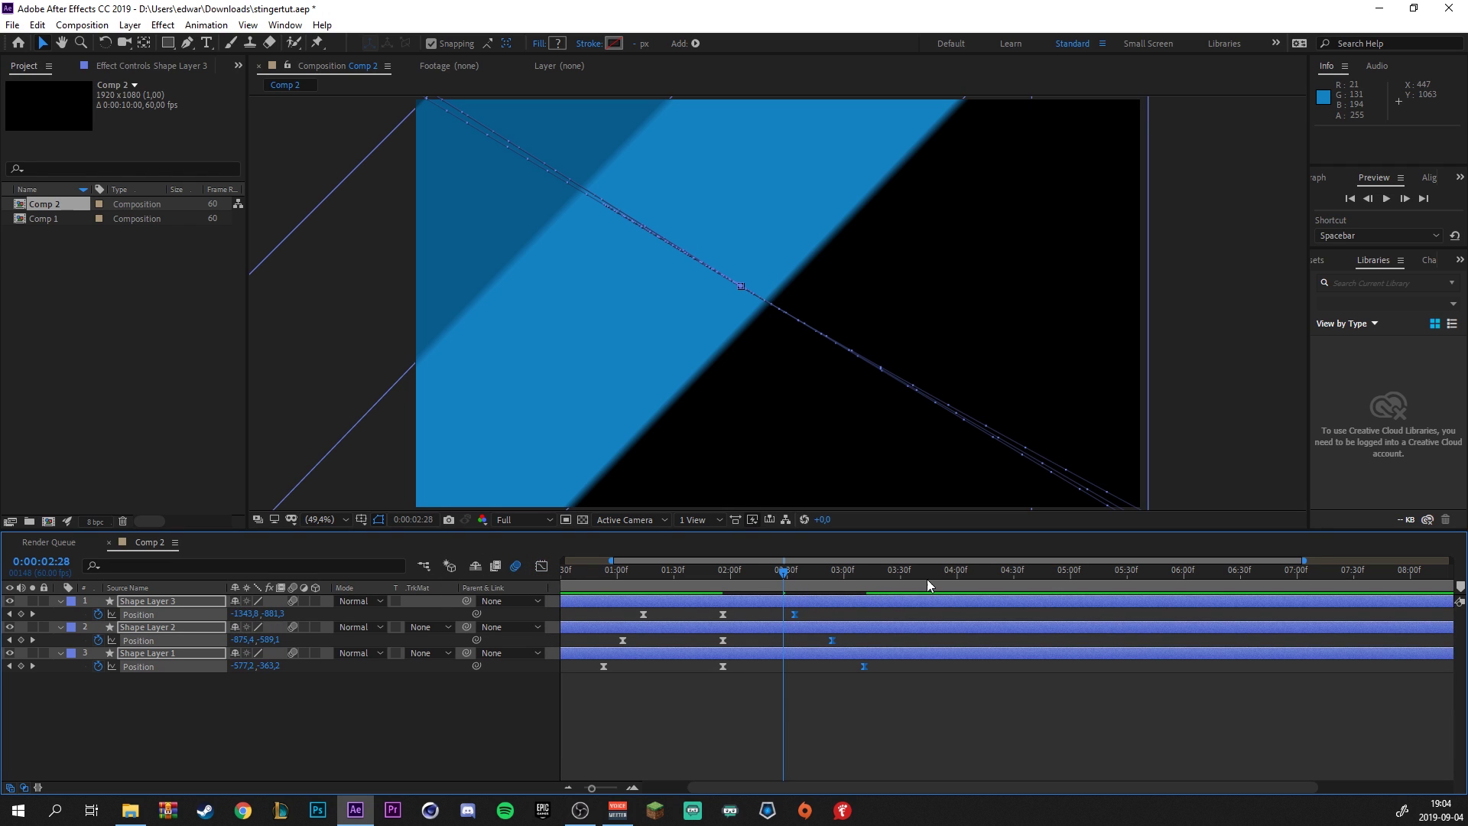
Preview, then shift all three layers' Position keyframes from 02:00 onward about half a second later
left_click(1386, 199)
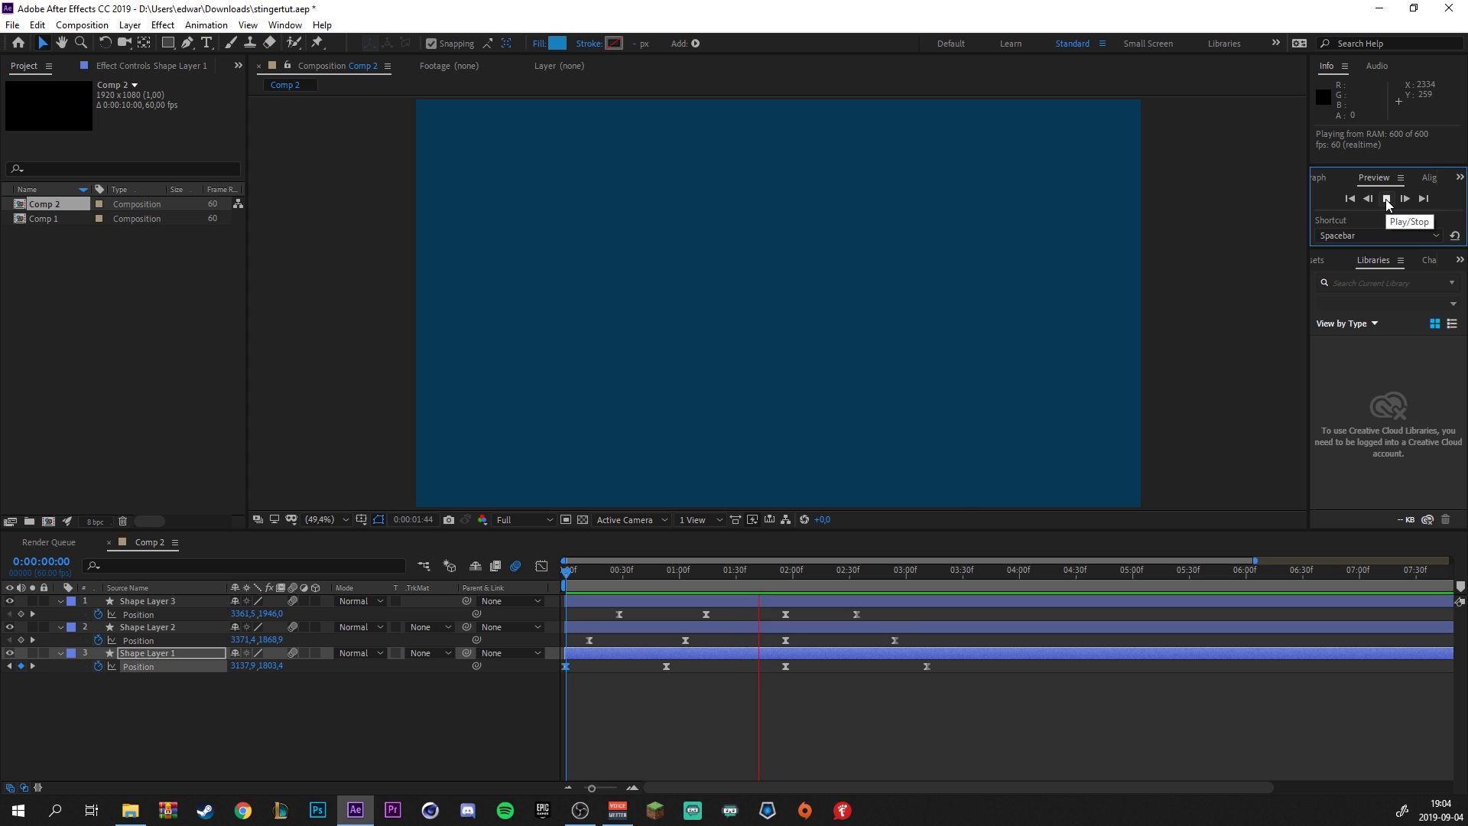
left_click(1386, 199)
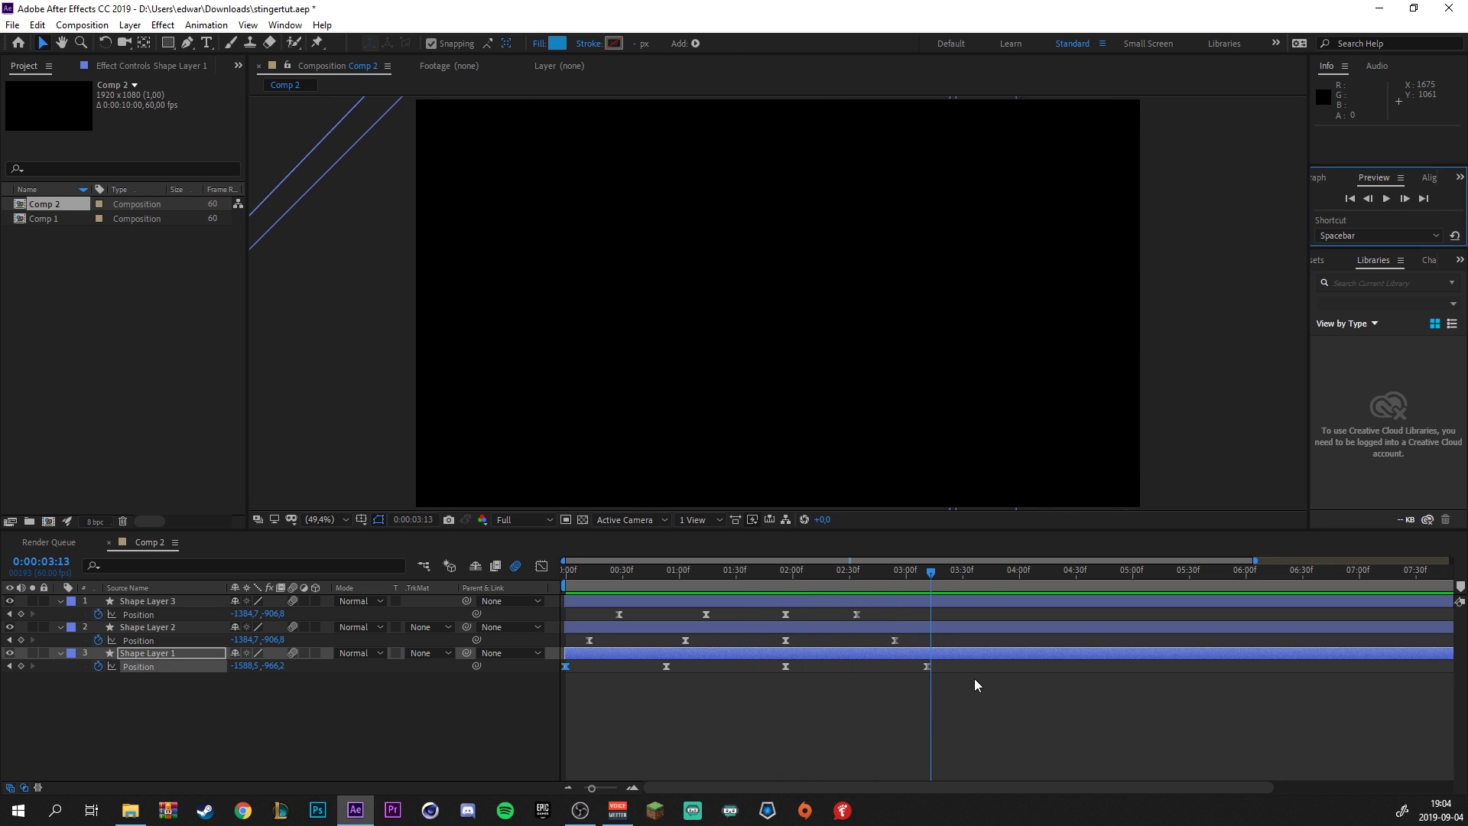
left_click_drag(975, 677, 851, 617)
left_click(991, 612)
left_click(786, 584)
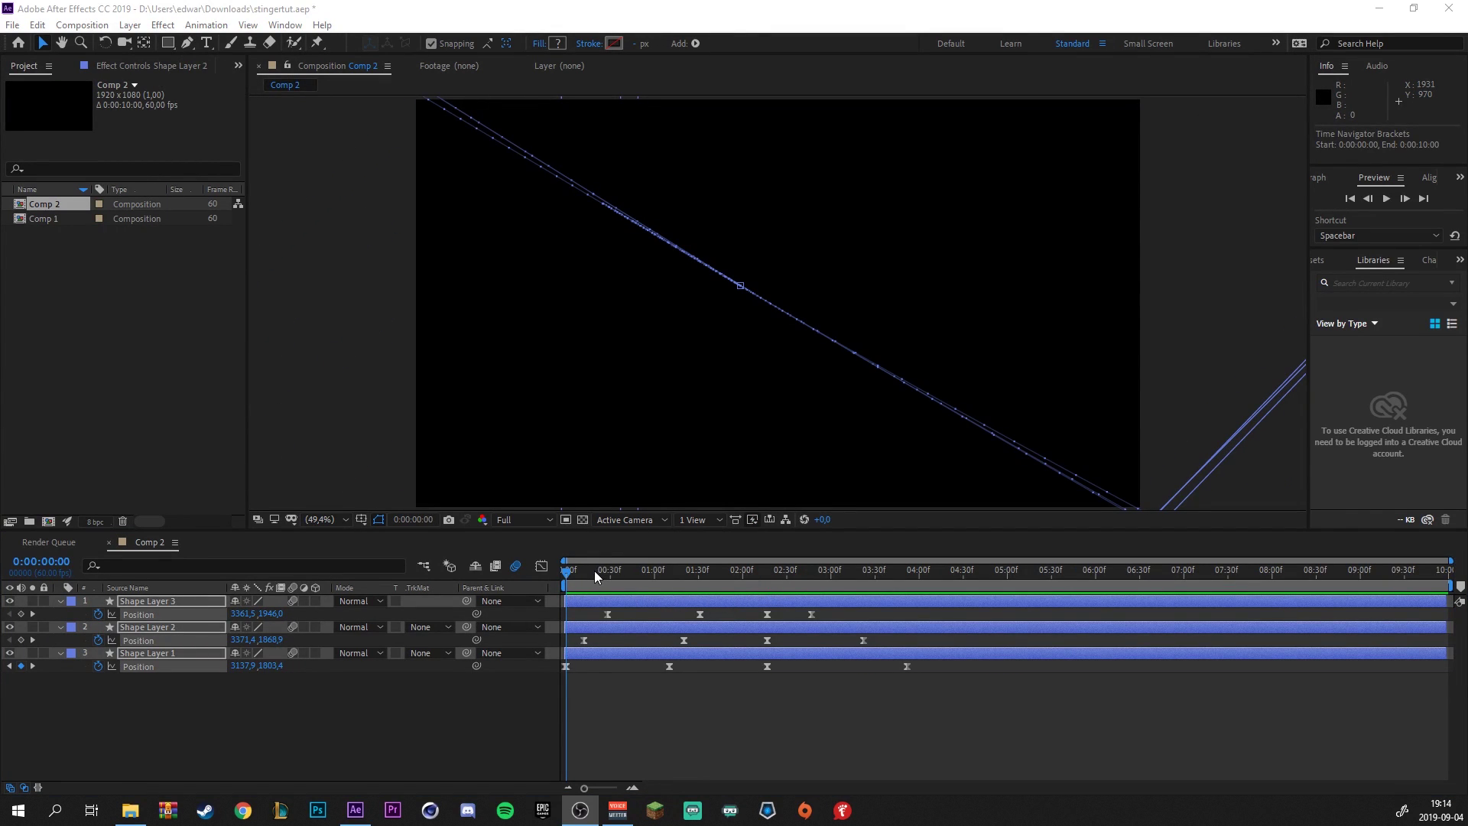
left_click_drag(593, 570, 563, 581)
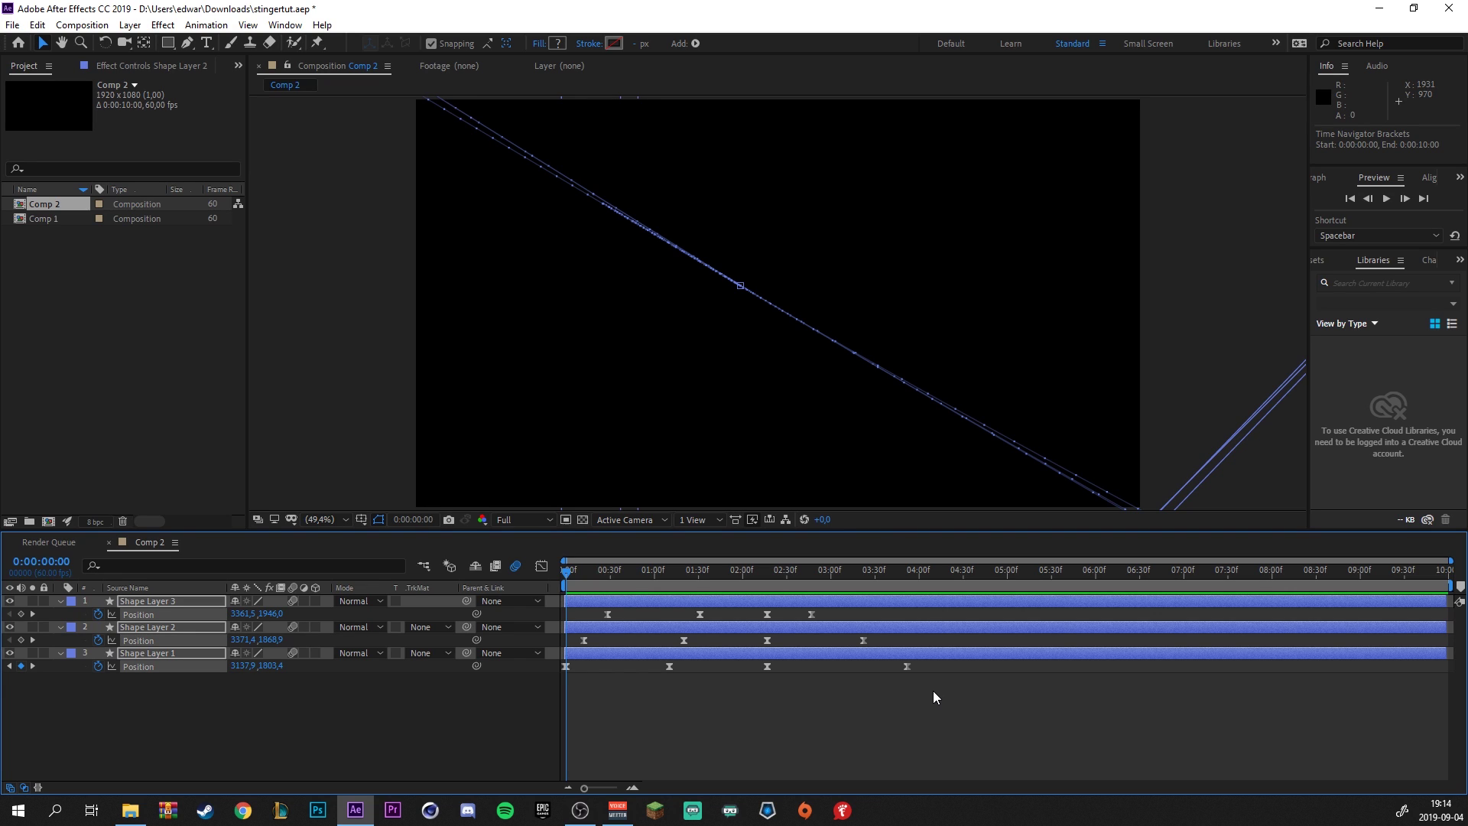
Adjust the incoming ease on the three layers' final Position keyframes to roughly 60% influence
left_click_drag(949, 688, 787, 599)
left_click(541, 566)
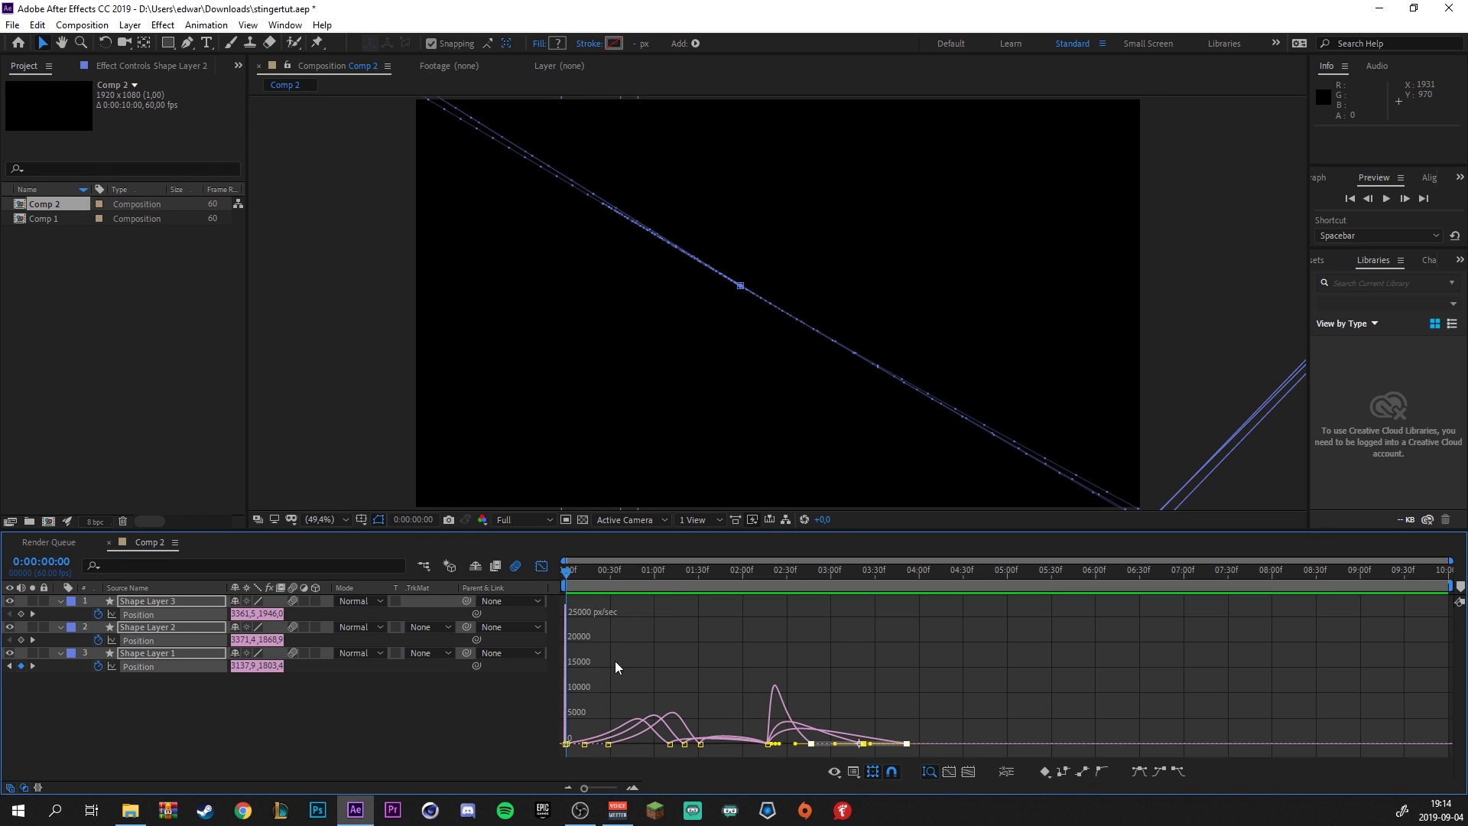
scroll(813, 725, "up", 3)
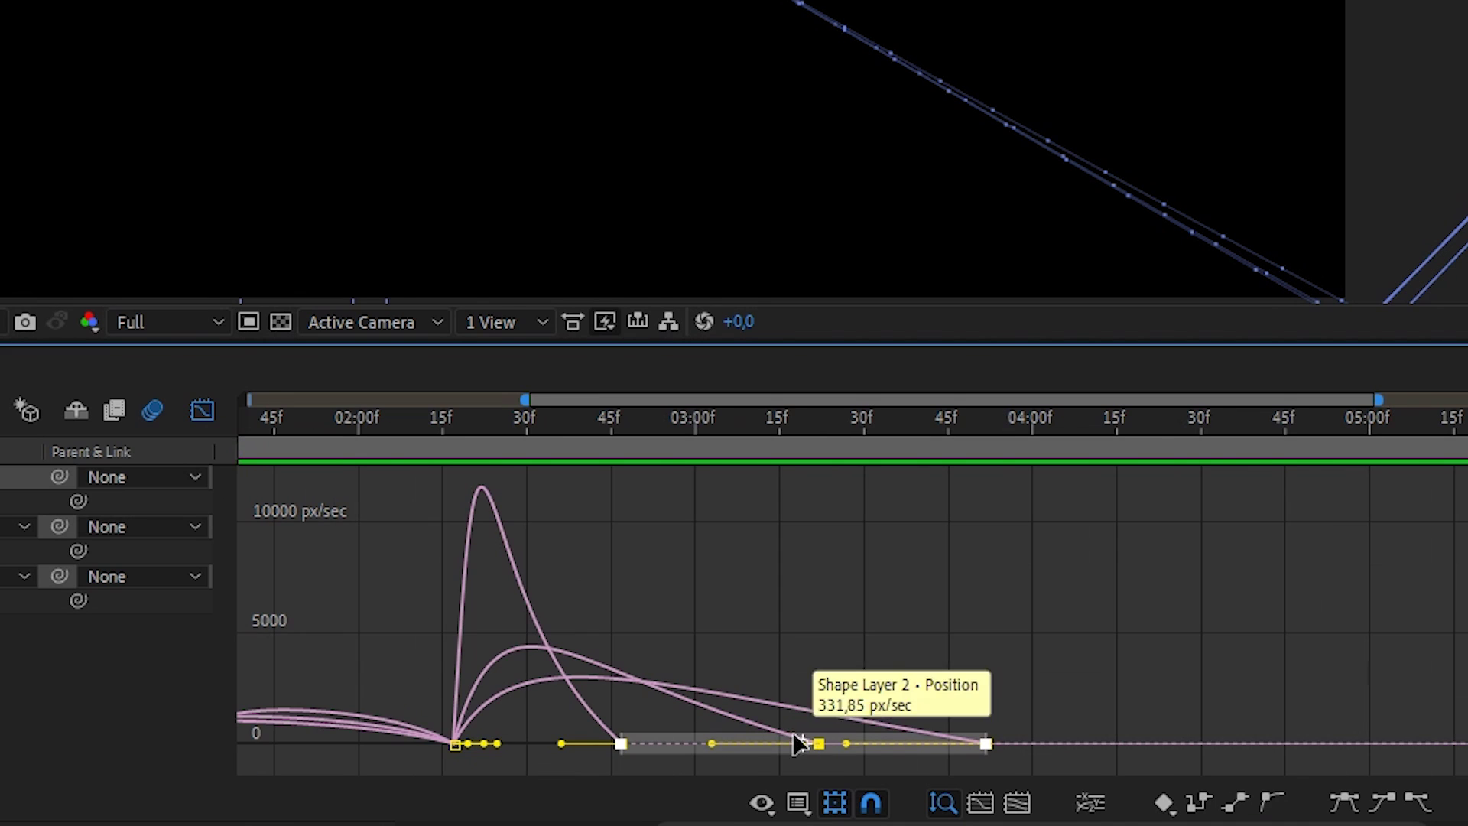
mouse_move(558, 743)
left_mouse_down()
mouse_move(605, 738)
mouse_move(444, 732)
mouse_move(593, 741)
left_mouse_up()
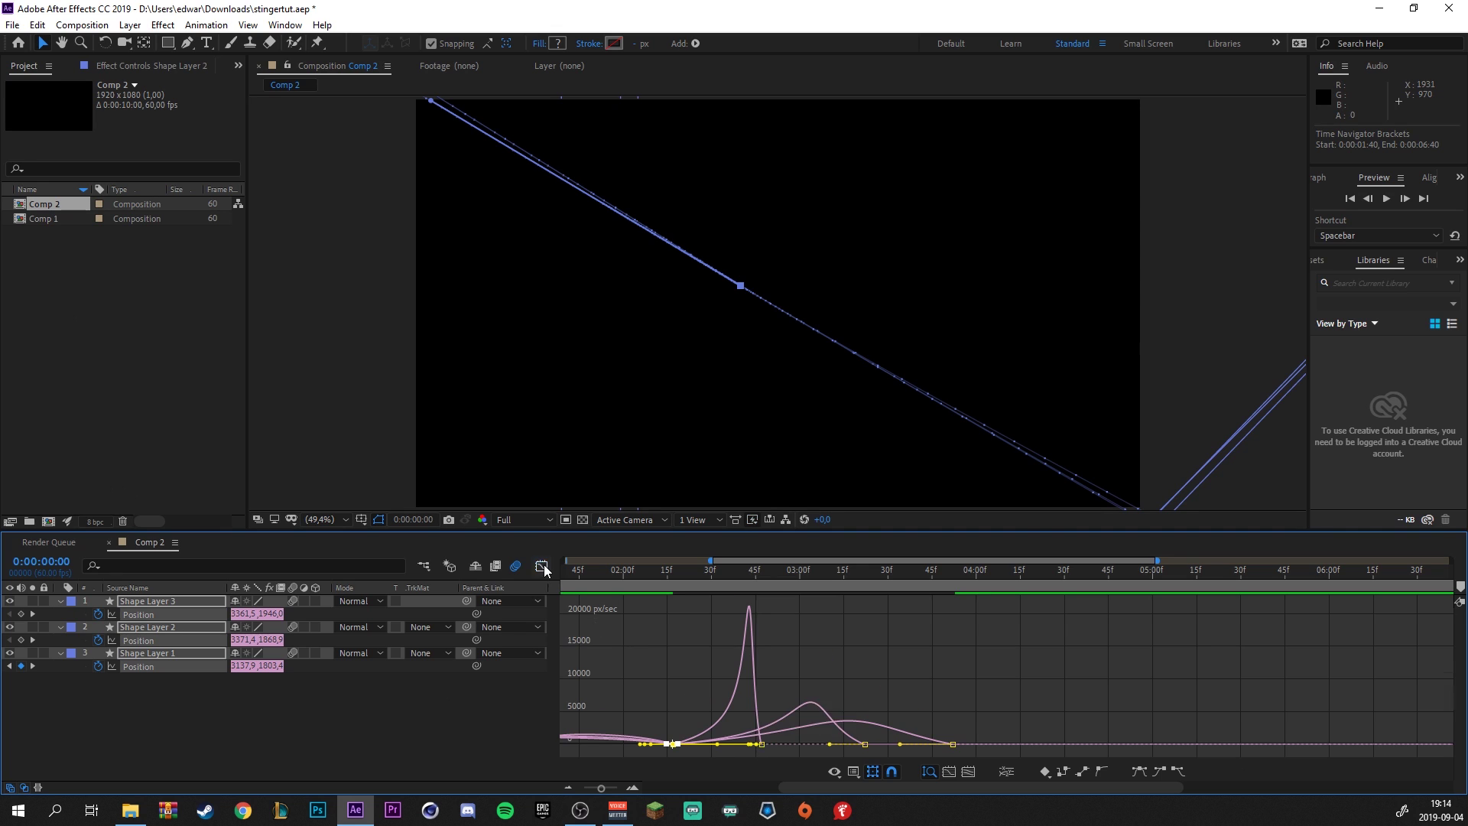
left_click(542, 567)
key("minus")
key("minus")
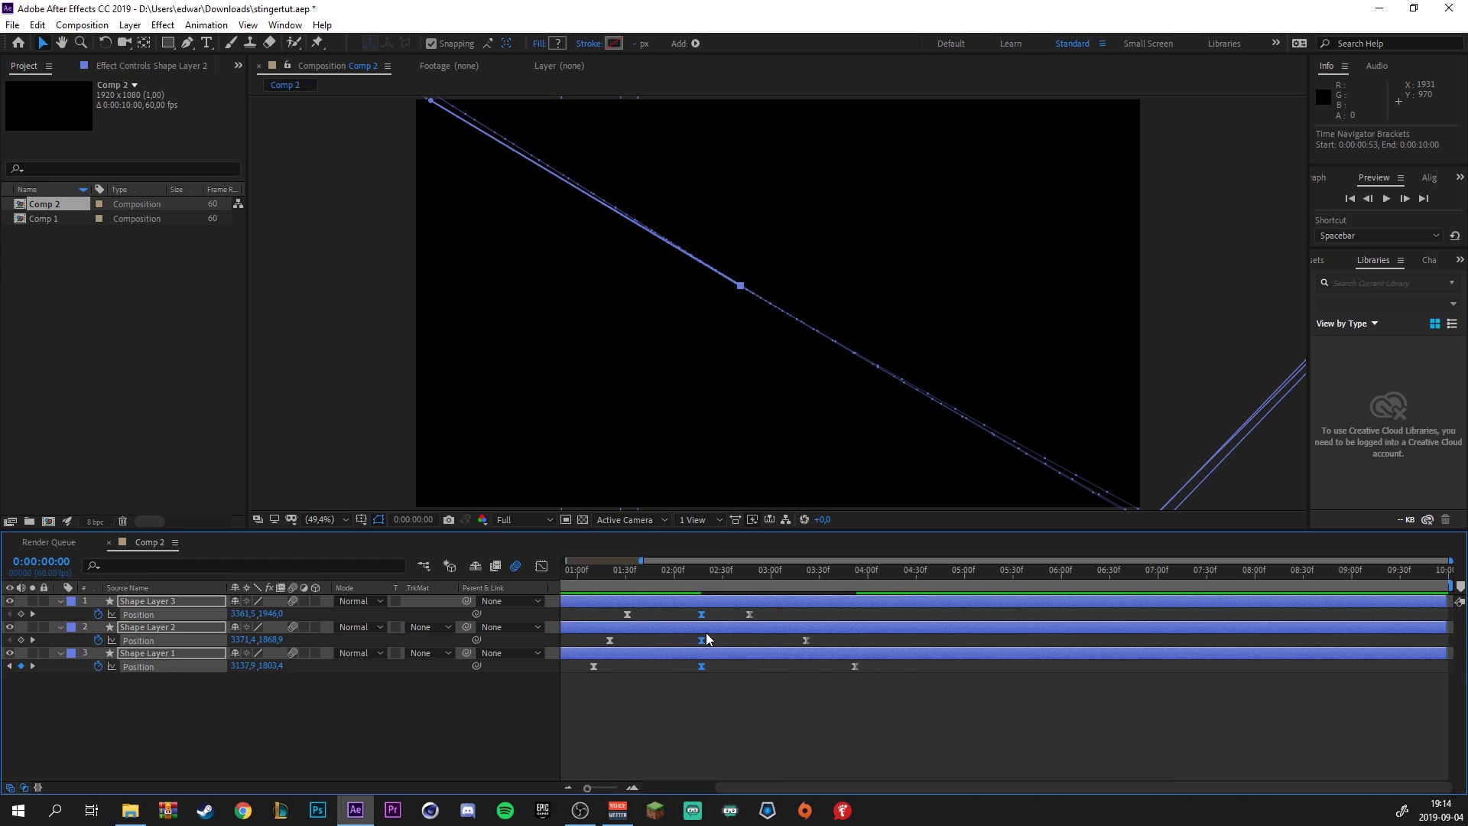
Play a preview of the transition and stop it
left_click(1389, 200)
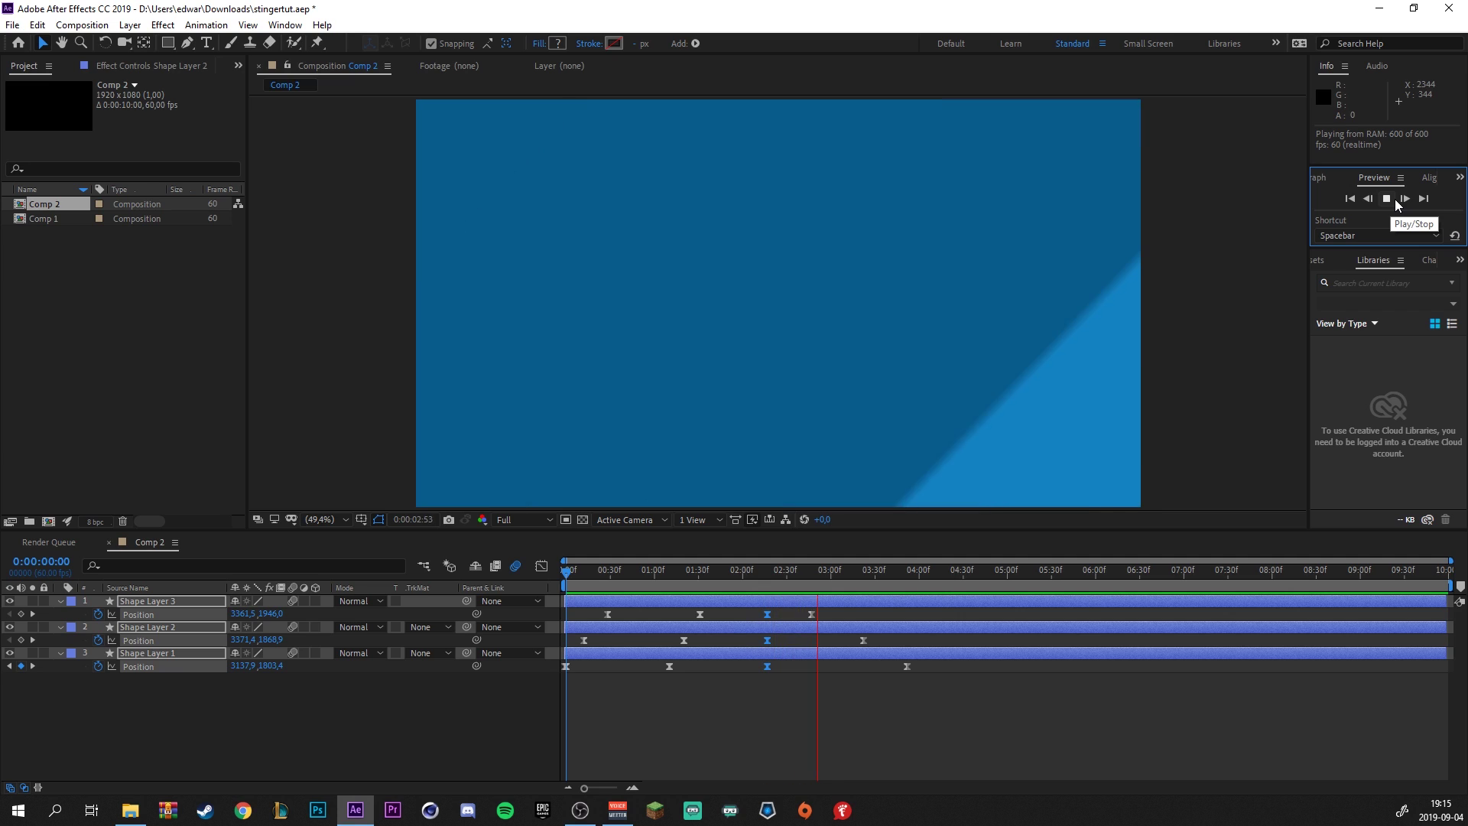
left_click(1395, 199)
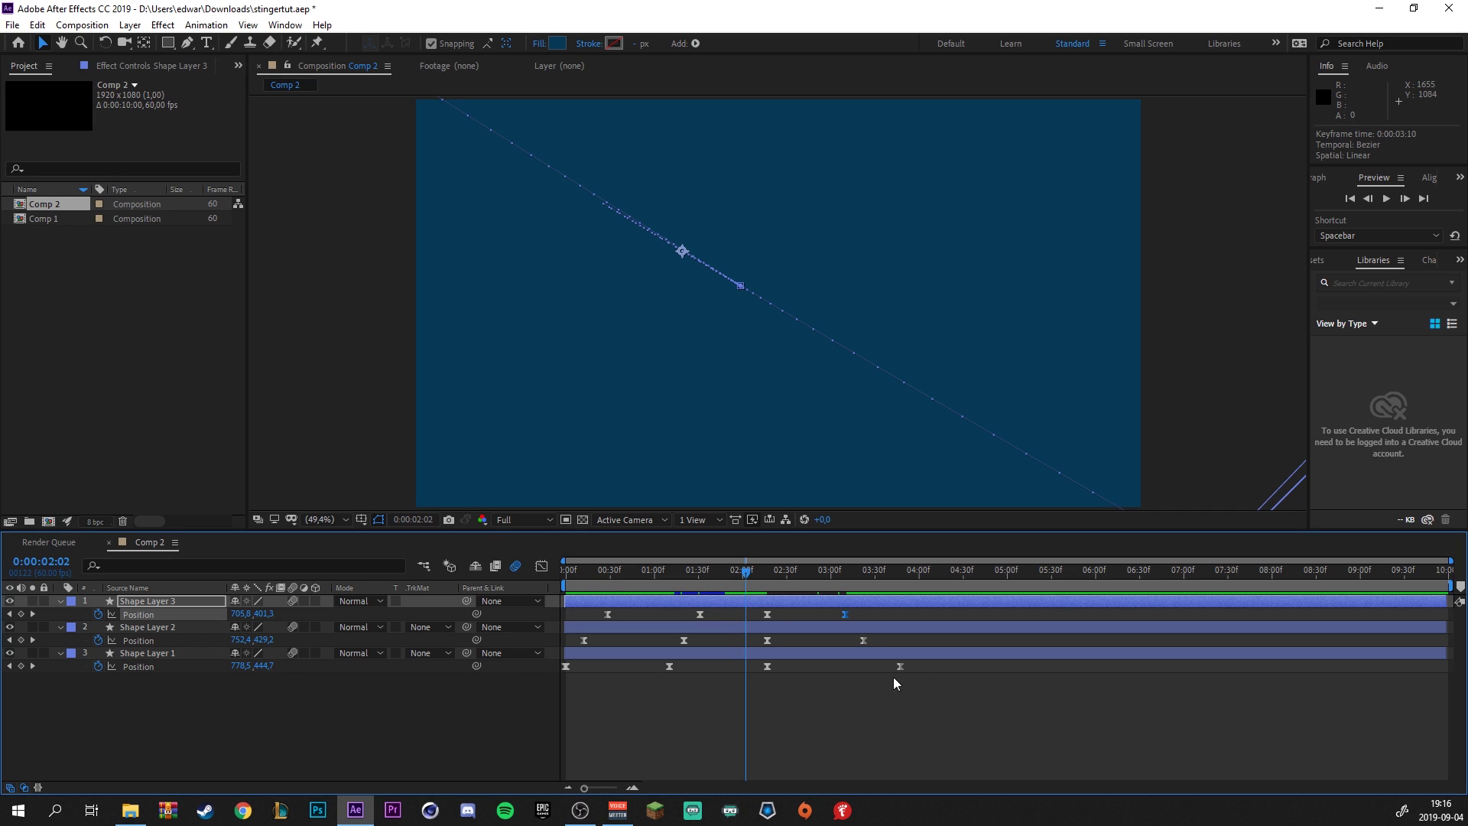
Nudge Shape Layer 2's fourth Position keyframe slightly later and preview the transition
left_click_drag(948, 706, 566, 603)
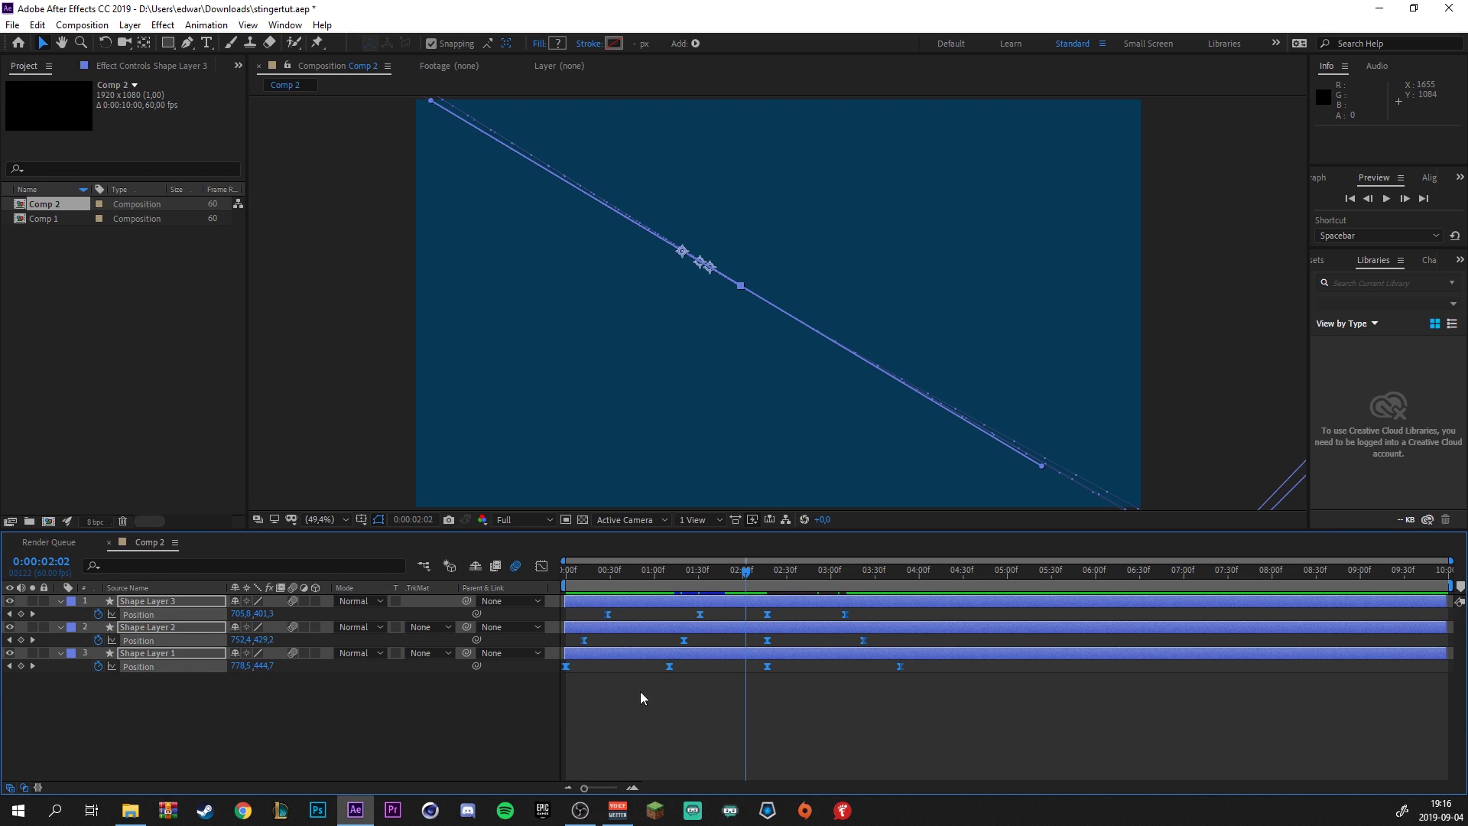
left_click(819, 710)
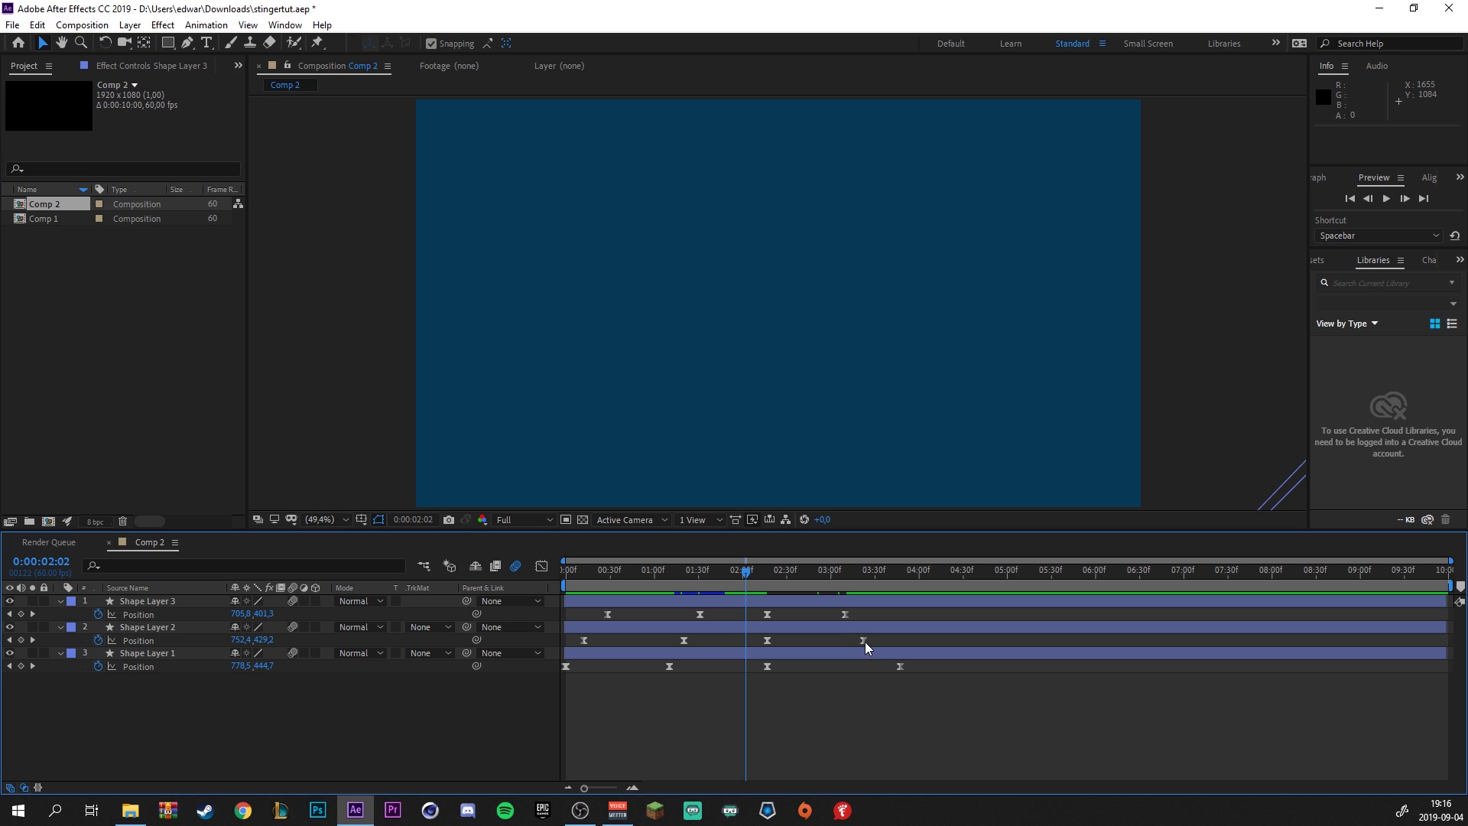
left_click_drag(865, 641, 901, 667)
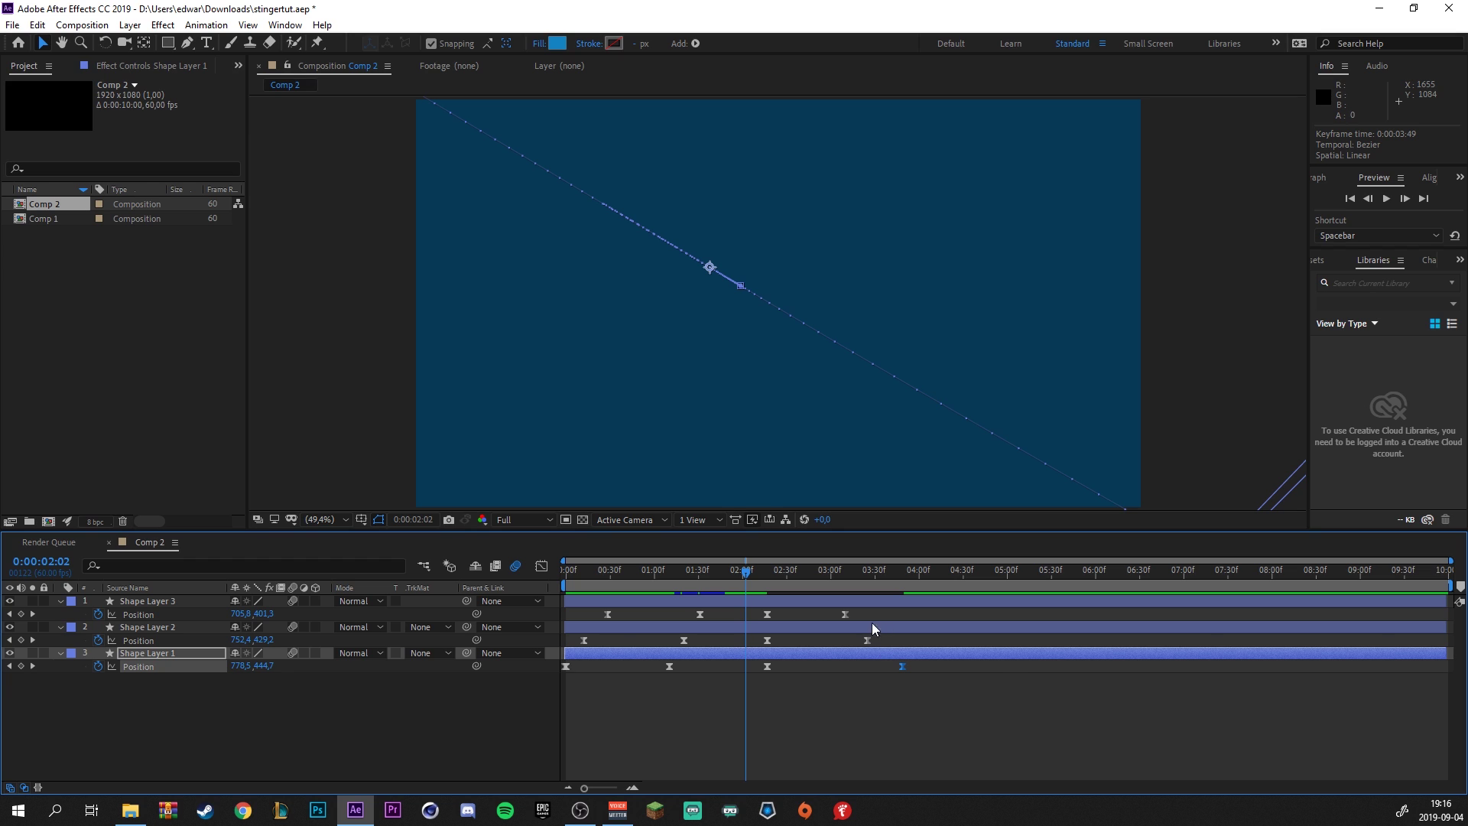
key("space")
left_click(788, 574)
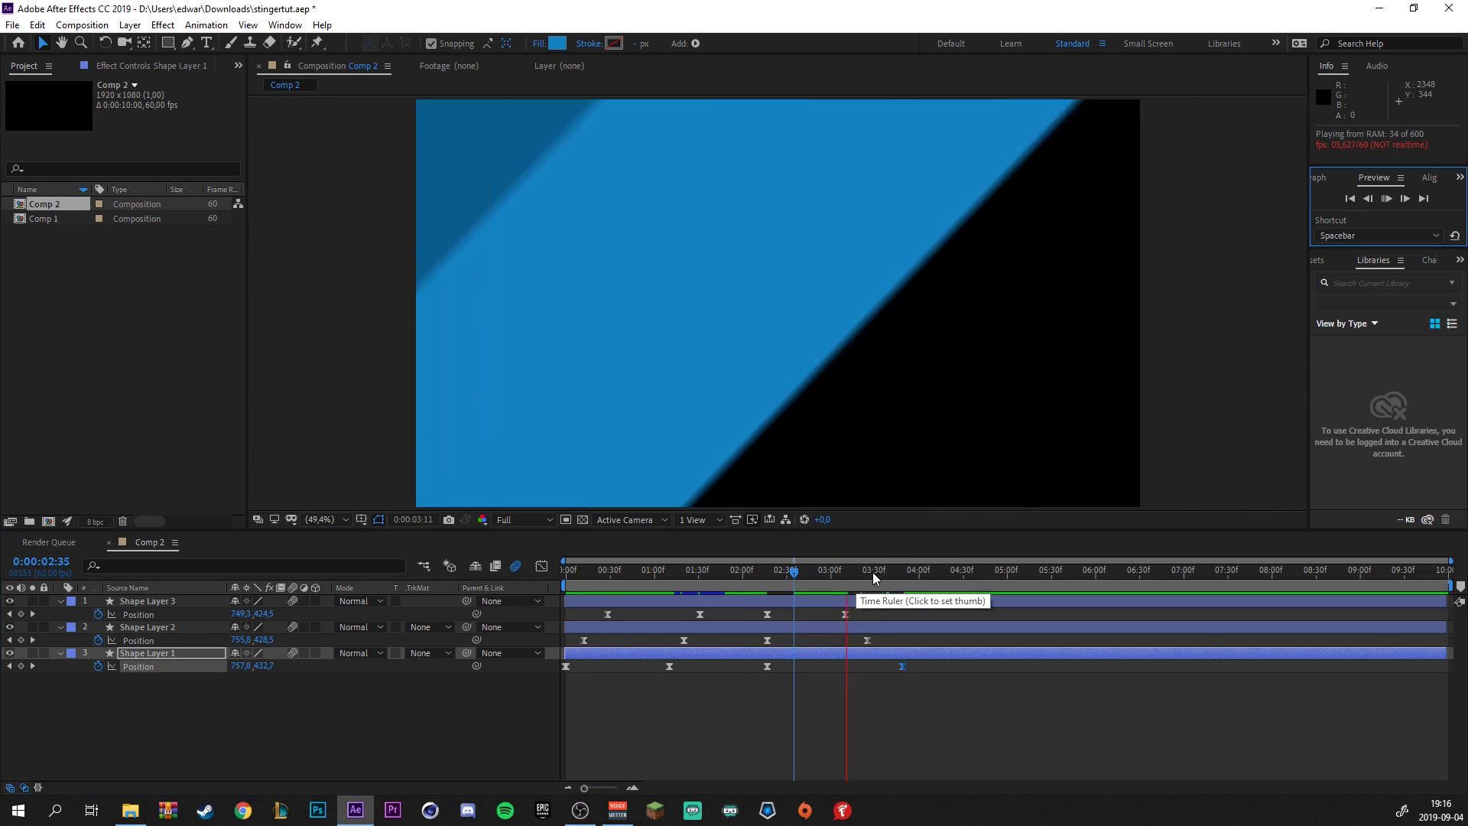
key("space")
key("ctrl+a")
key("shift+F3")
key("shift+F3")
key("space")
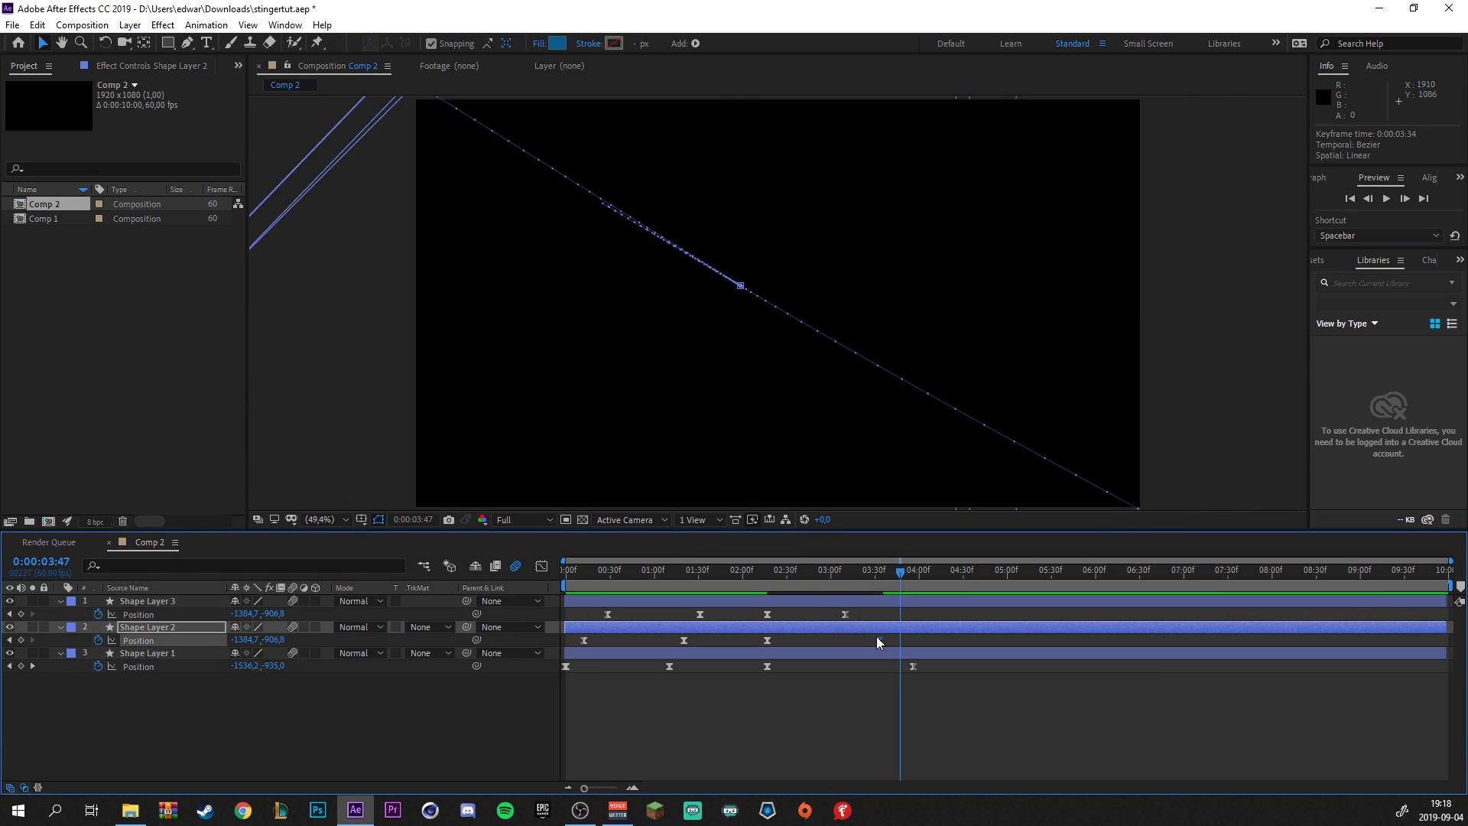
Push Shape Layer 1's last keyframe to 04:16, preview, then add eee.png above Shape Layer 3
mouse_move(879, 640)
left_mouse_down()
mouse_move(943, 666)
mouse_move(892, 640)
left_mouse_up()
key("space")
key("space")
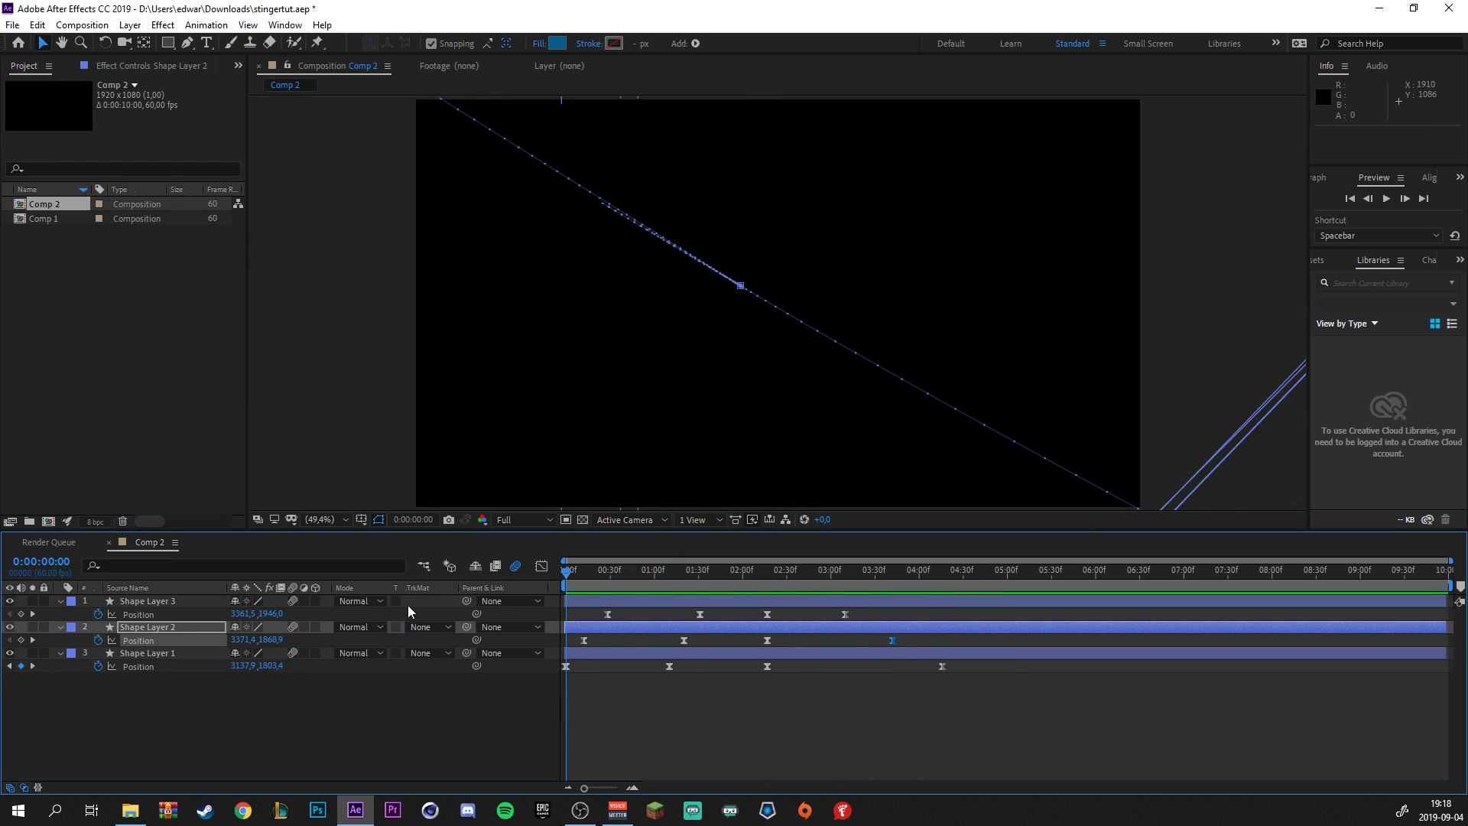
left_click(1385, 199)
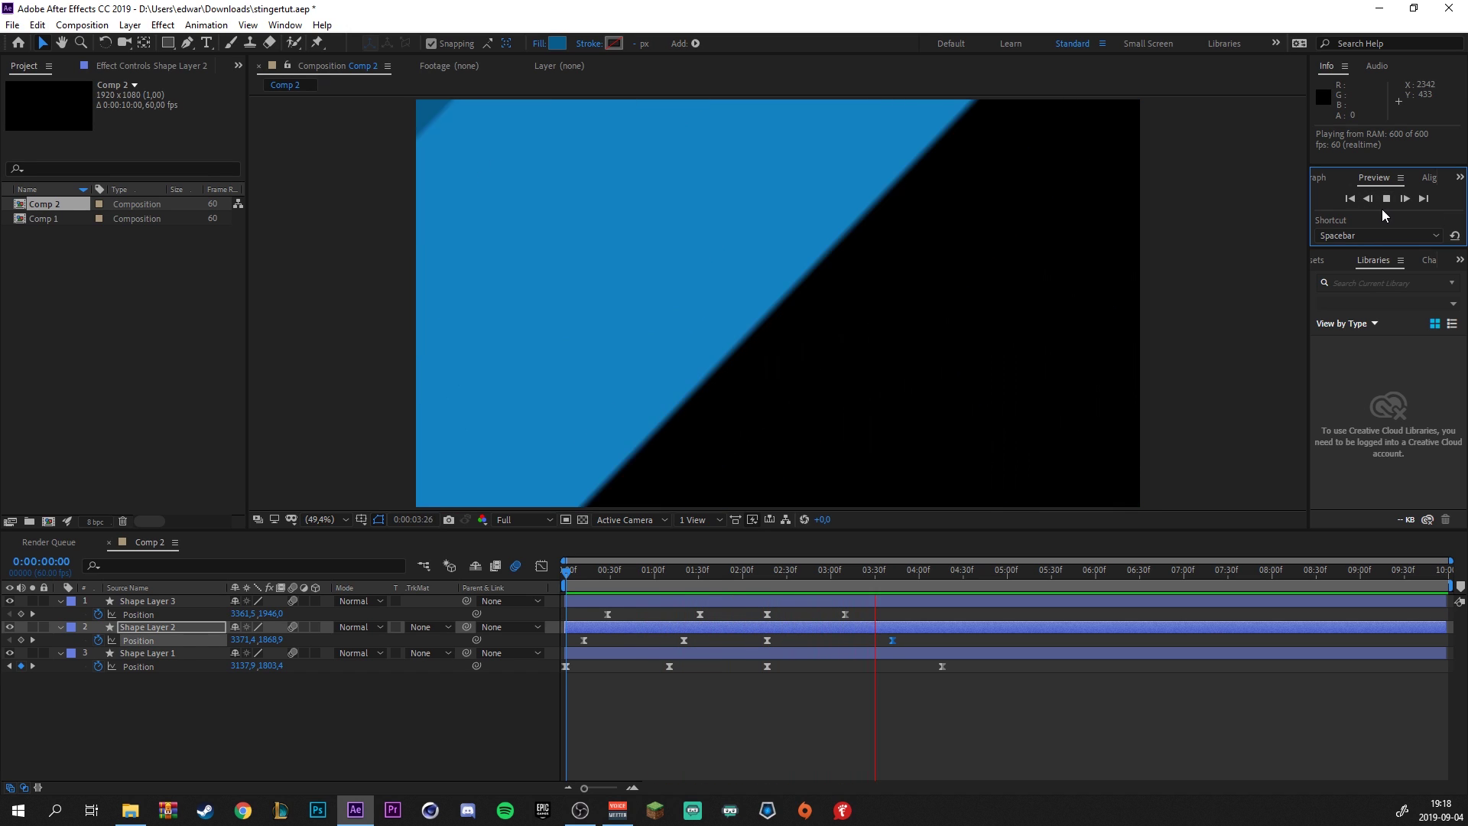
left_click(1390, 201)
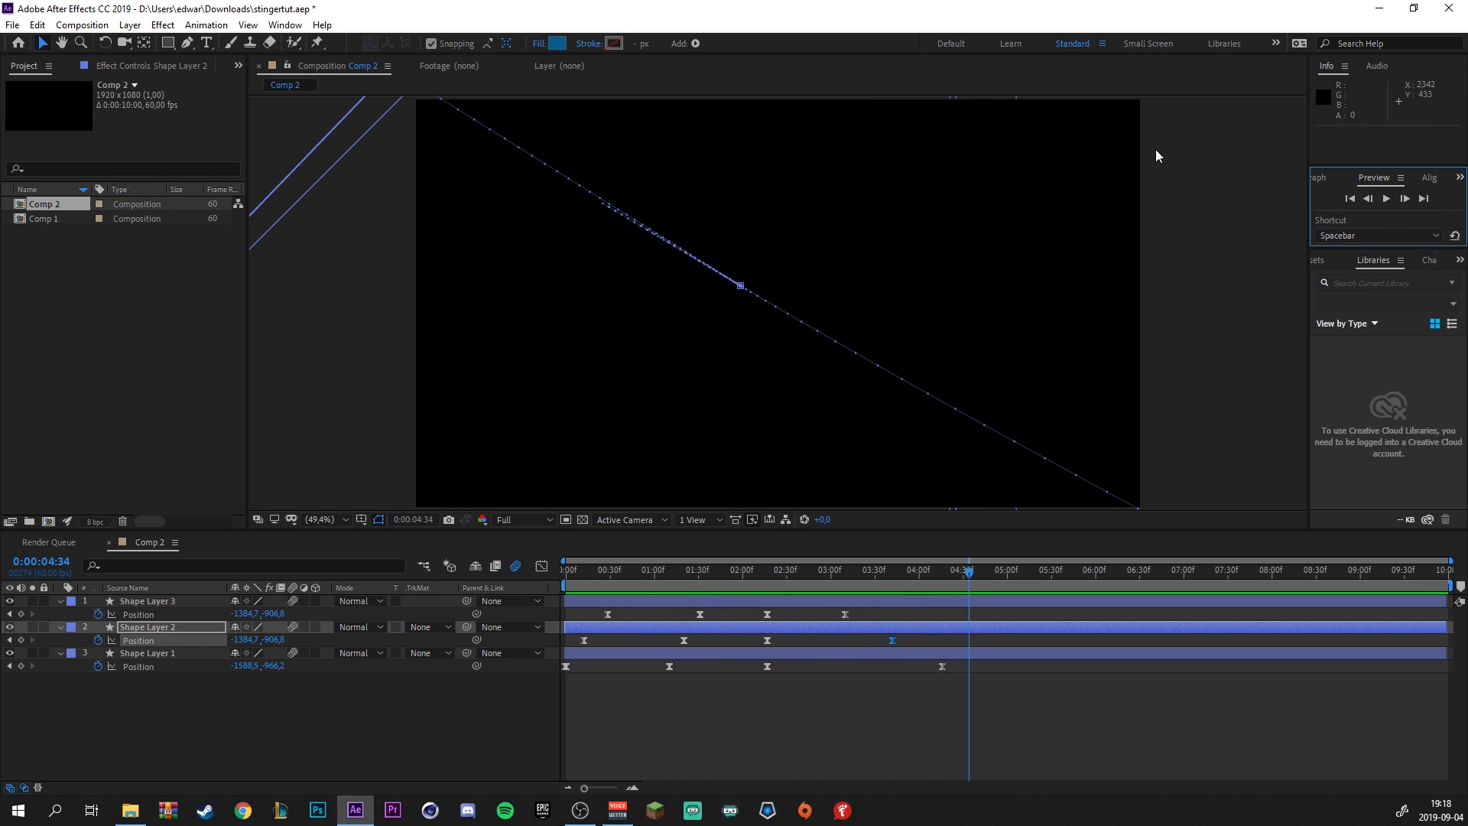
left_click(872, 184)
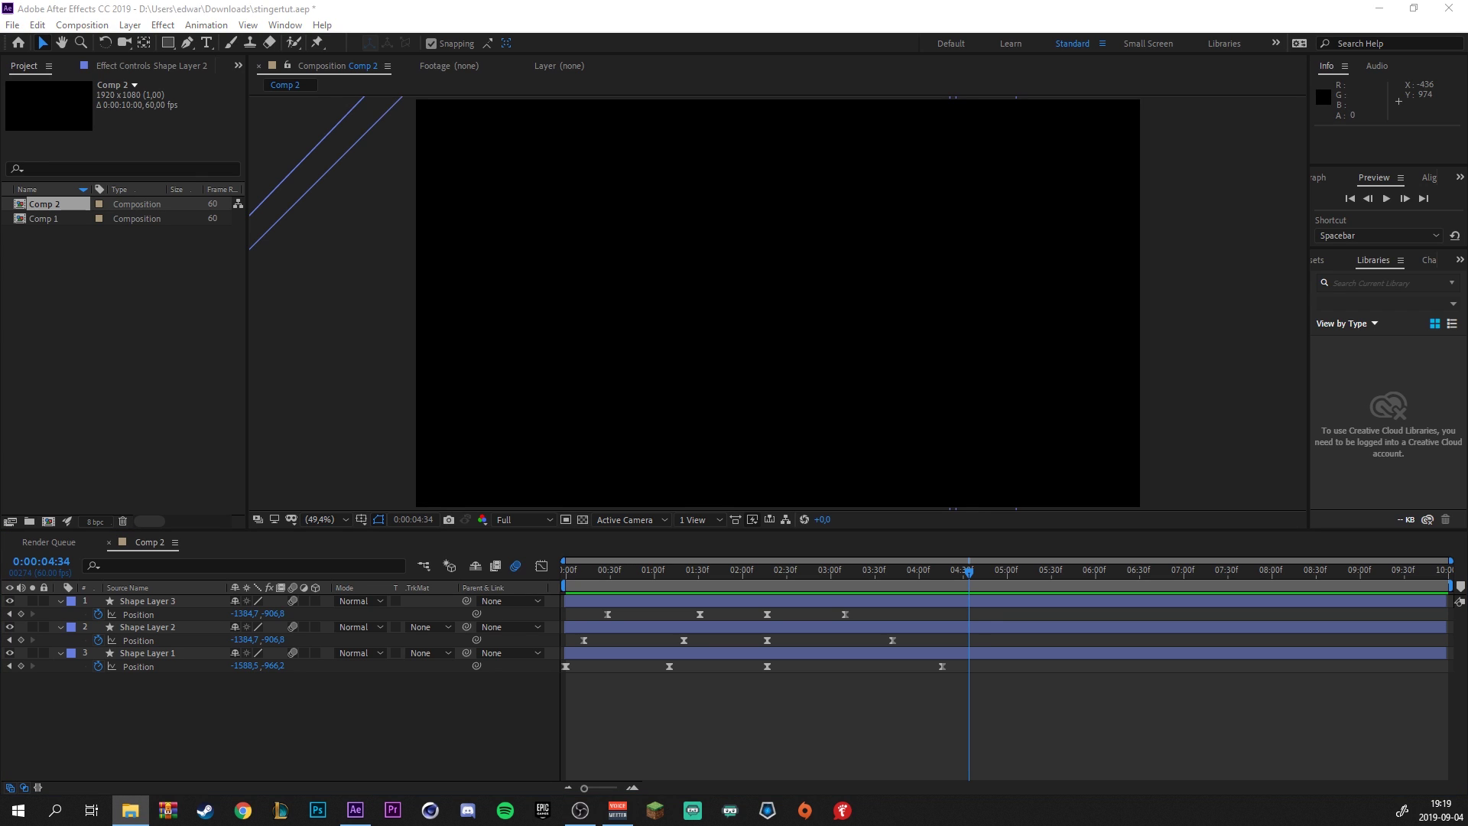
left_click_drag(130, 810, 148, 606)
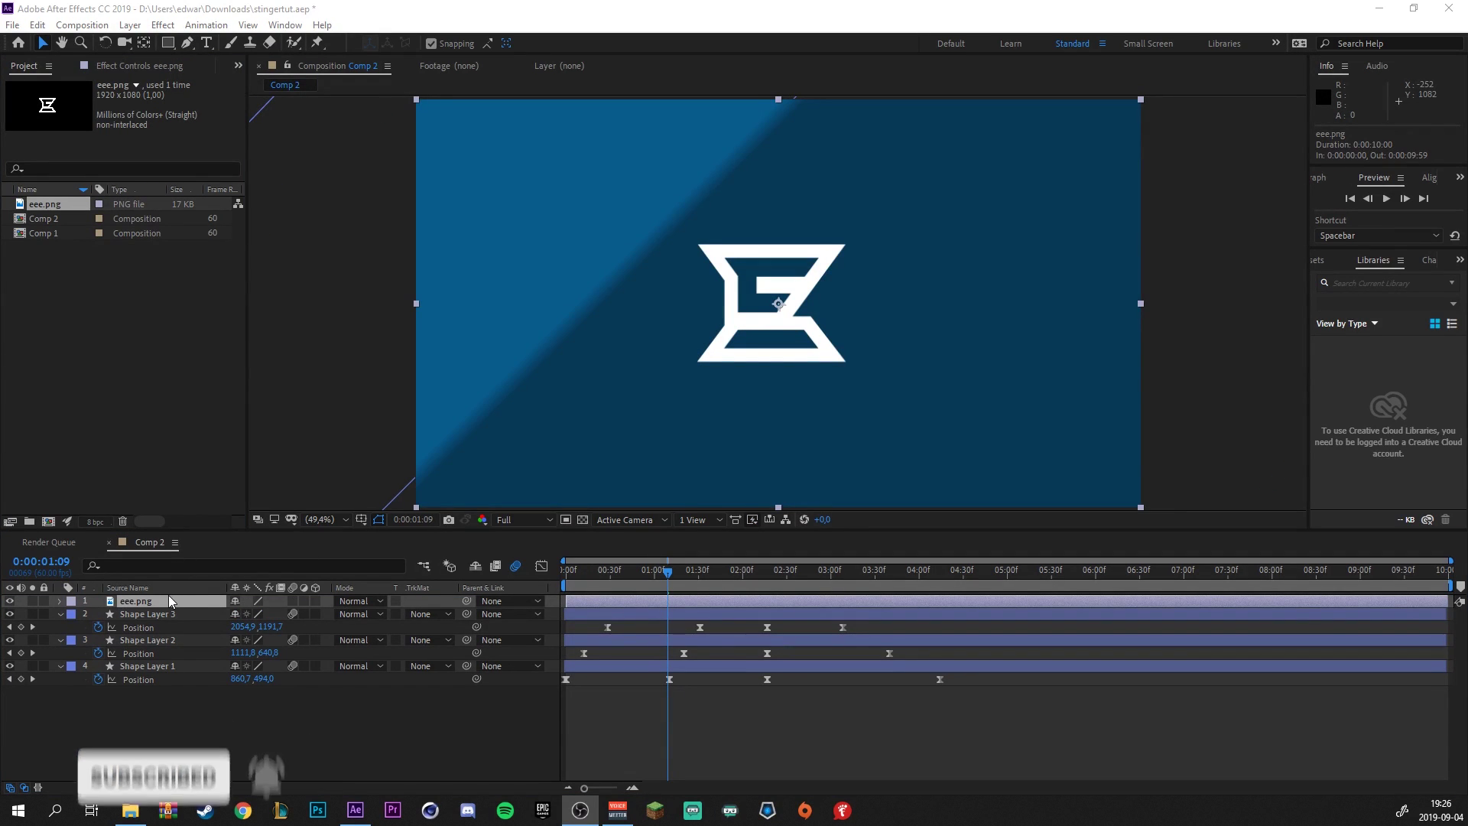
Set the eee.png logo layer's Scale to 60%
left_click(158, 599)
key("s")
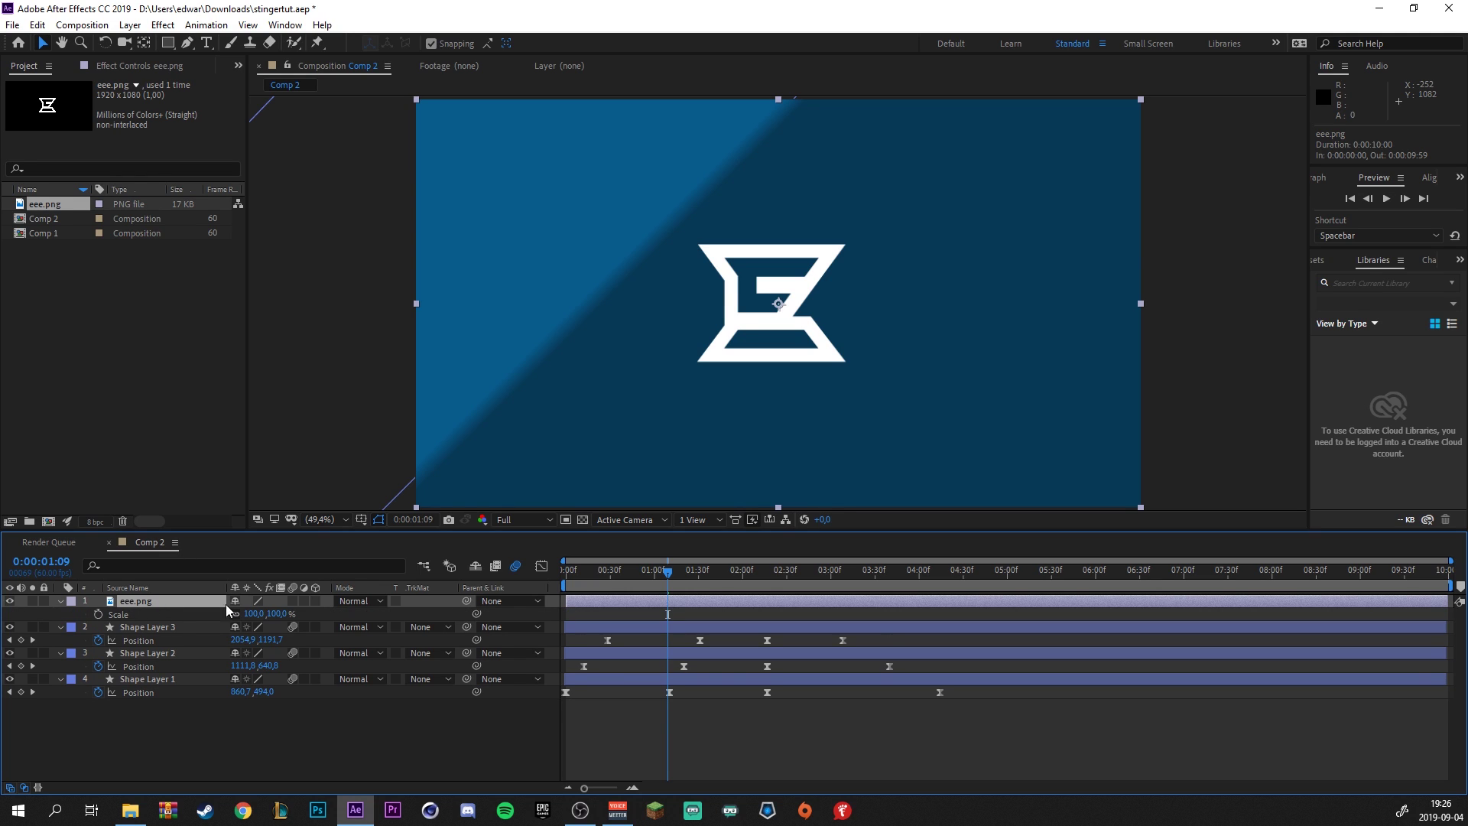
left_click(257, 613)
type("60")
key("Return")
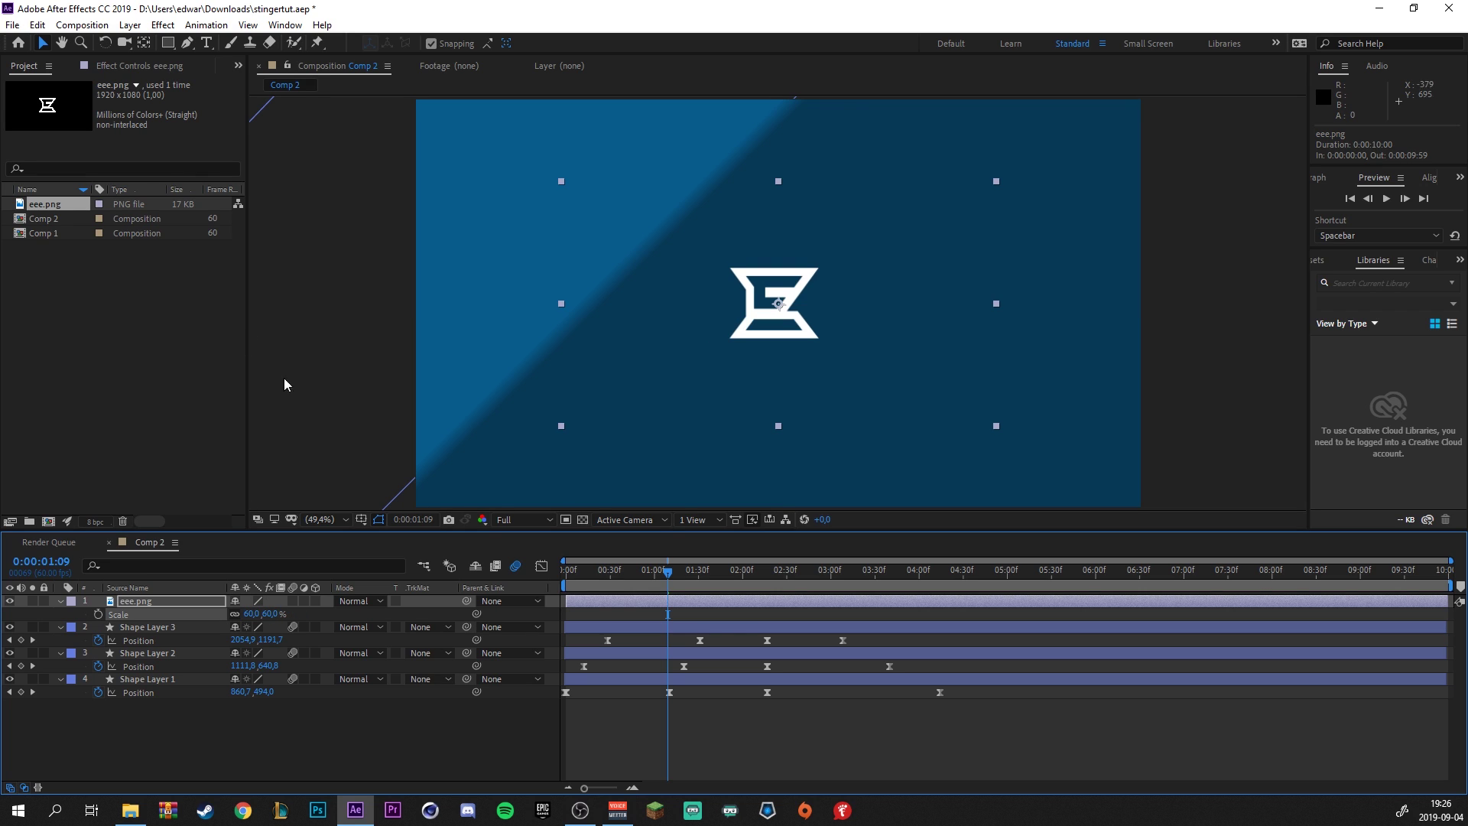
Set a Scale keyframe on the logo at about 0:00:01:03
left_click(662, 587)
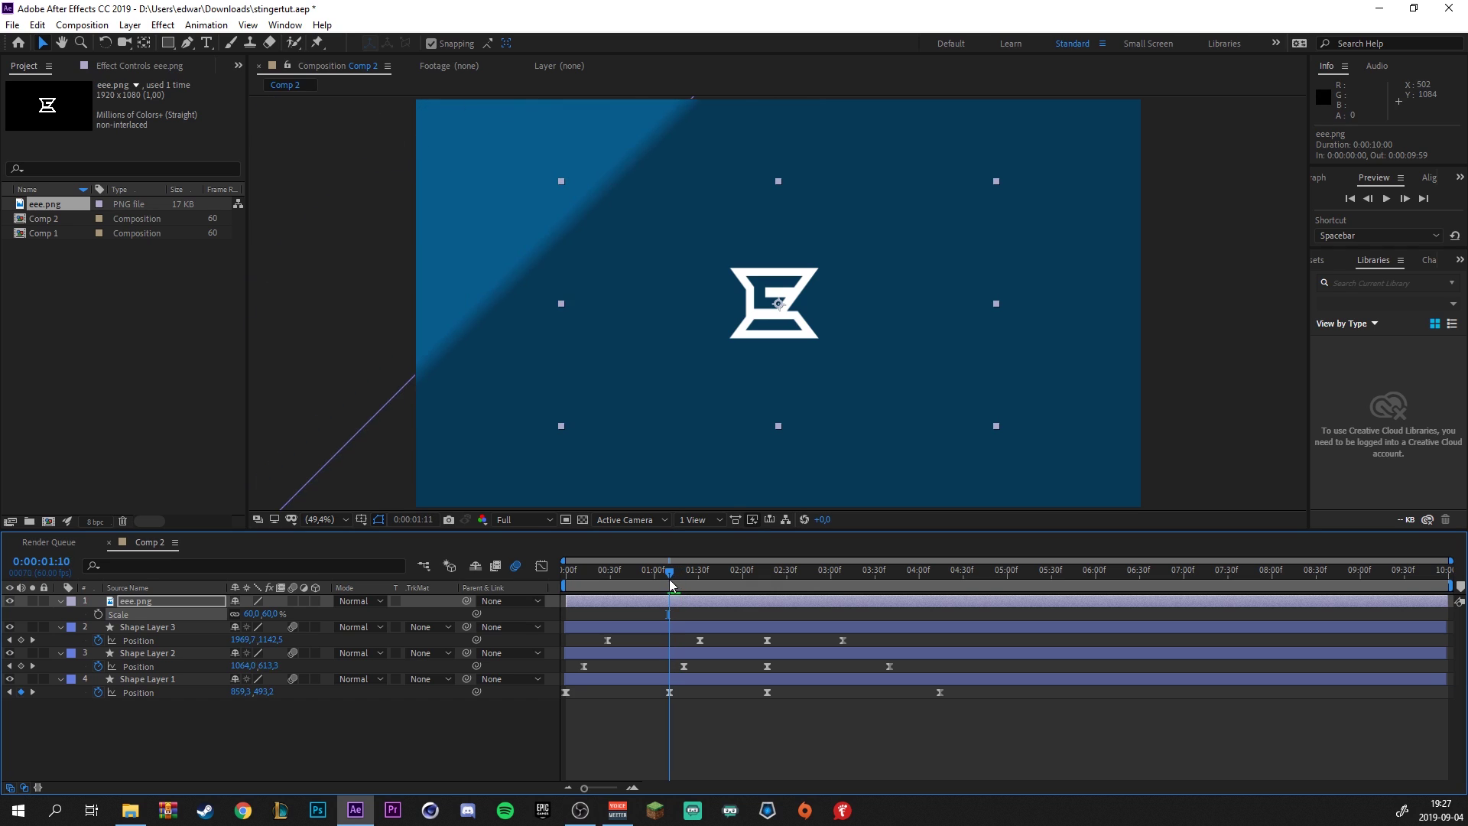
left_click_drag(663, 585, 659, 584)
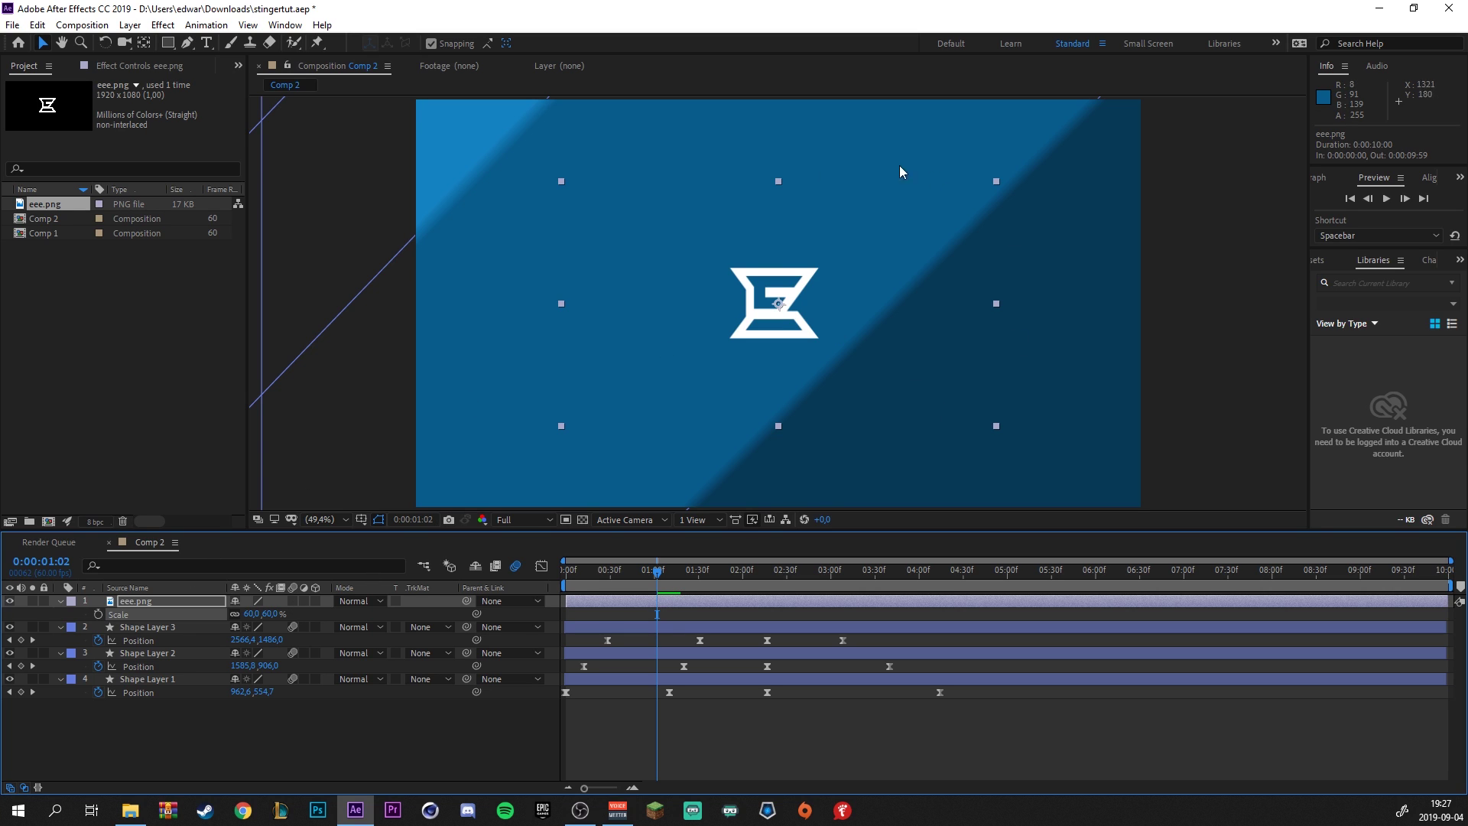
left_click(144, 629)
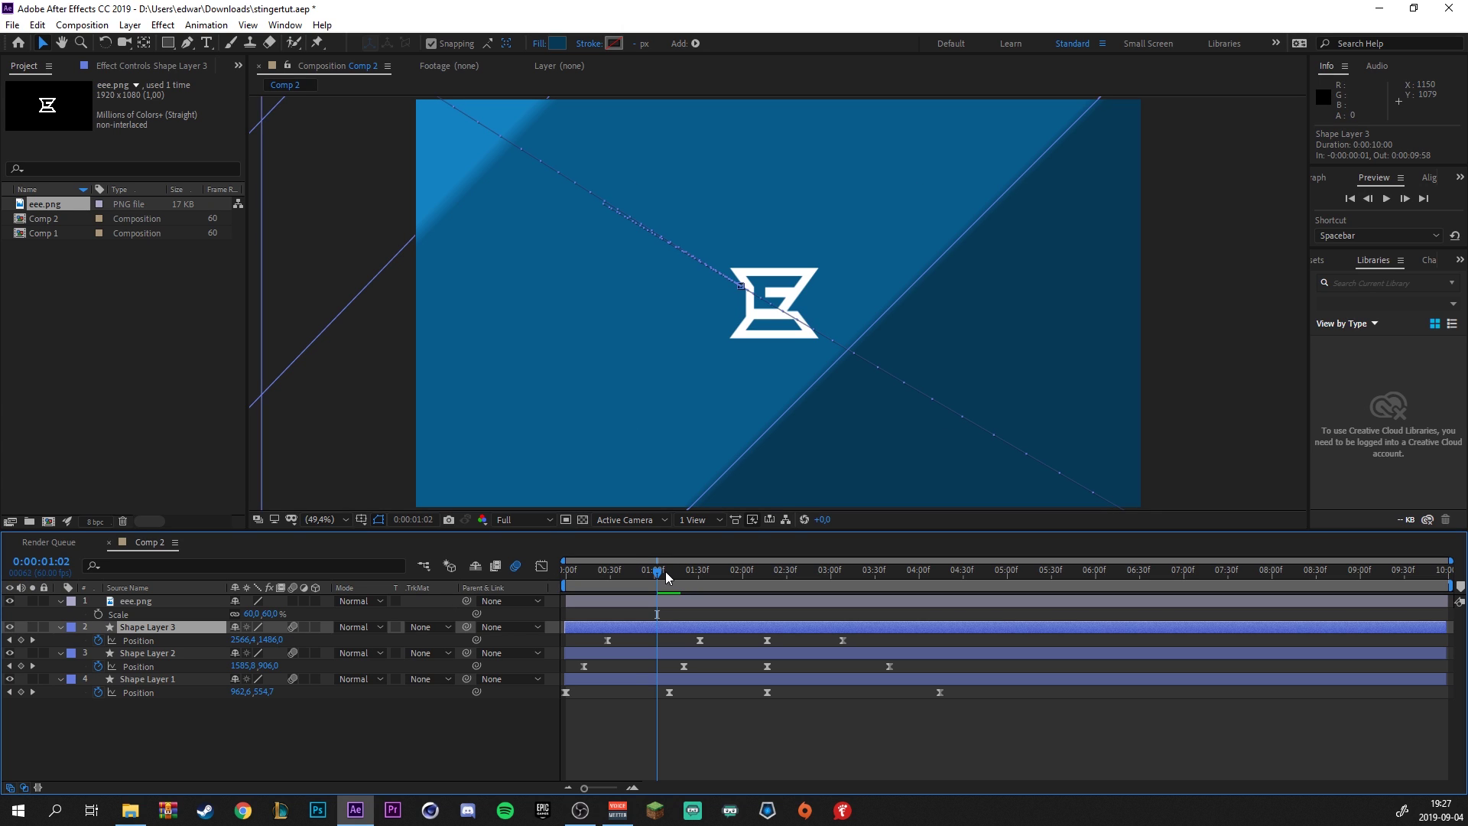
left_click_drag(666, 571, 661, 576)
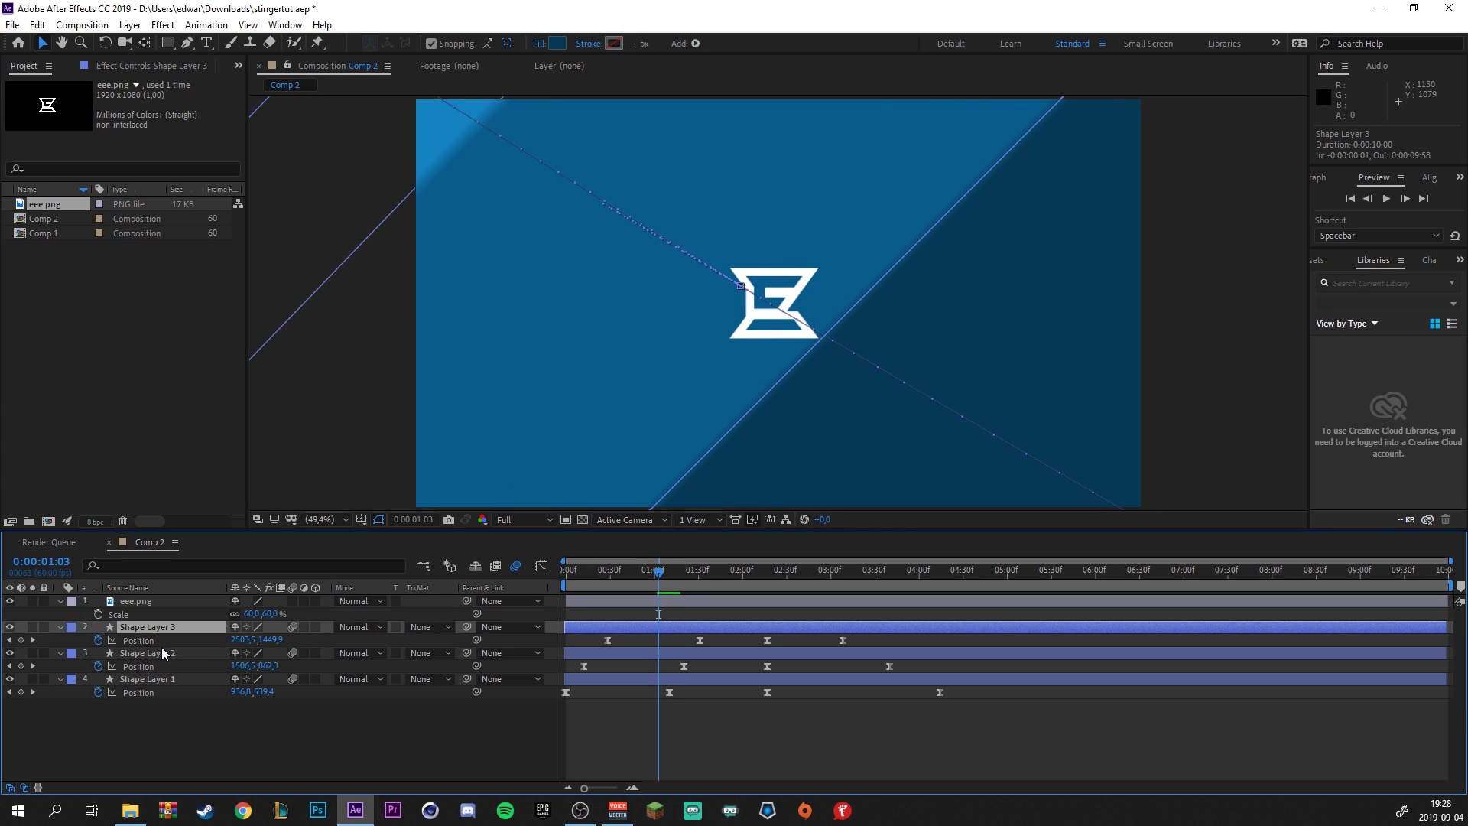
left_click(98, 614)
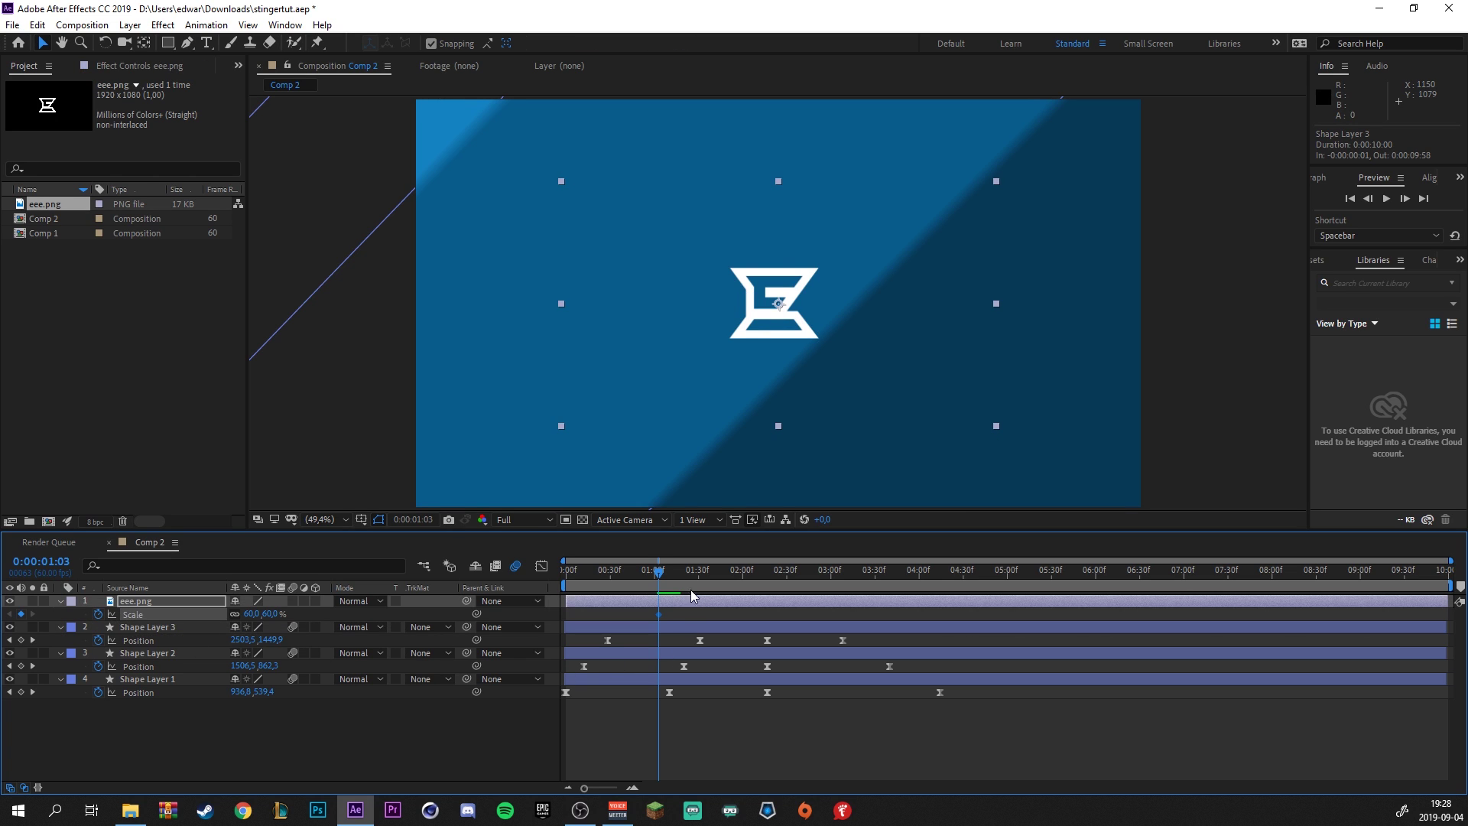
left_click_drag(673, 579, 828, 585)
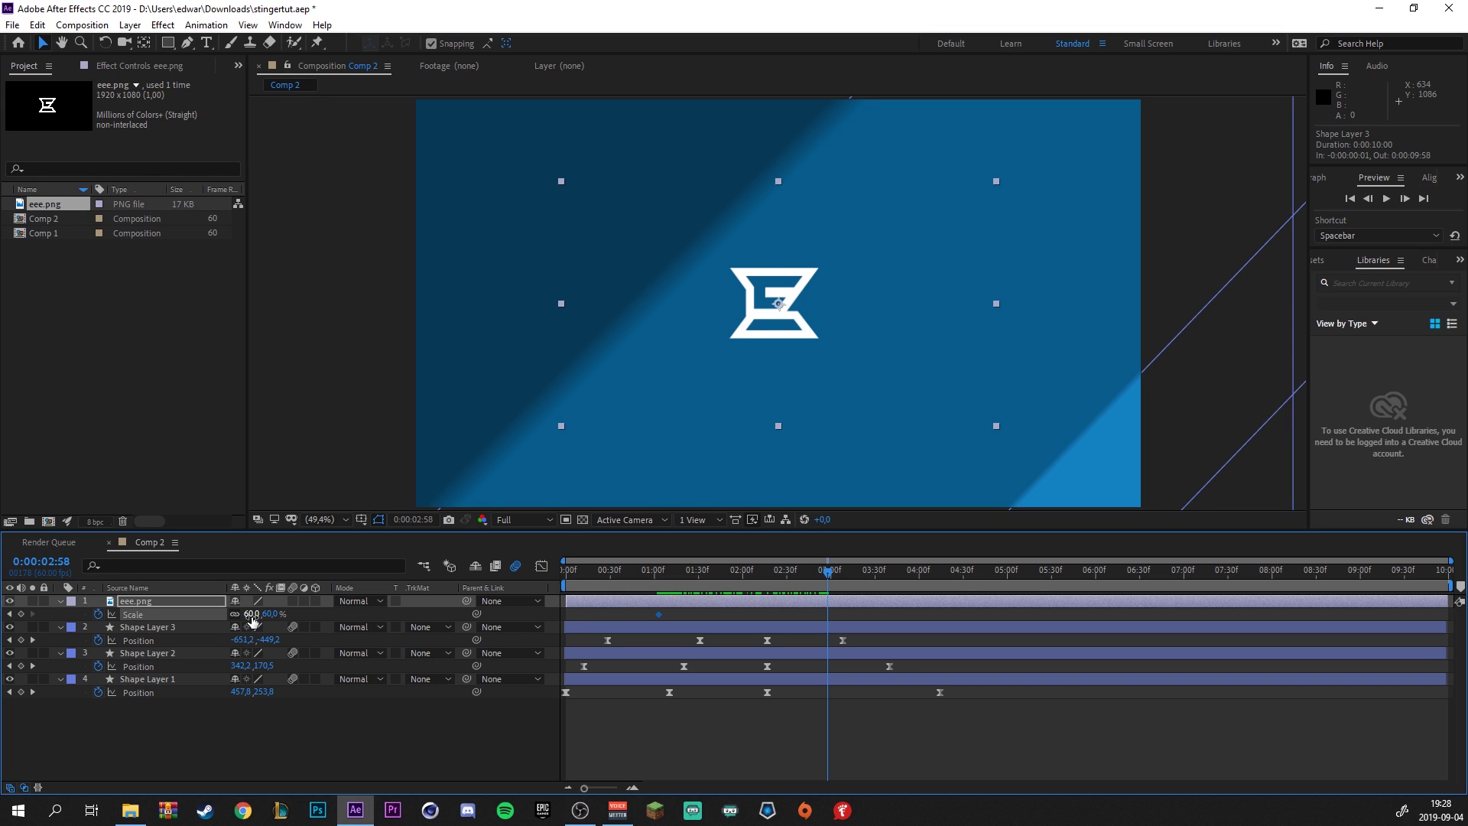
Scale the eee.png logo to 75% at 0:00:02:58 and select both Scale keyframes
left_click_drag(253, 620, 259, 616)
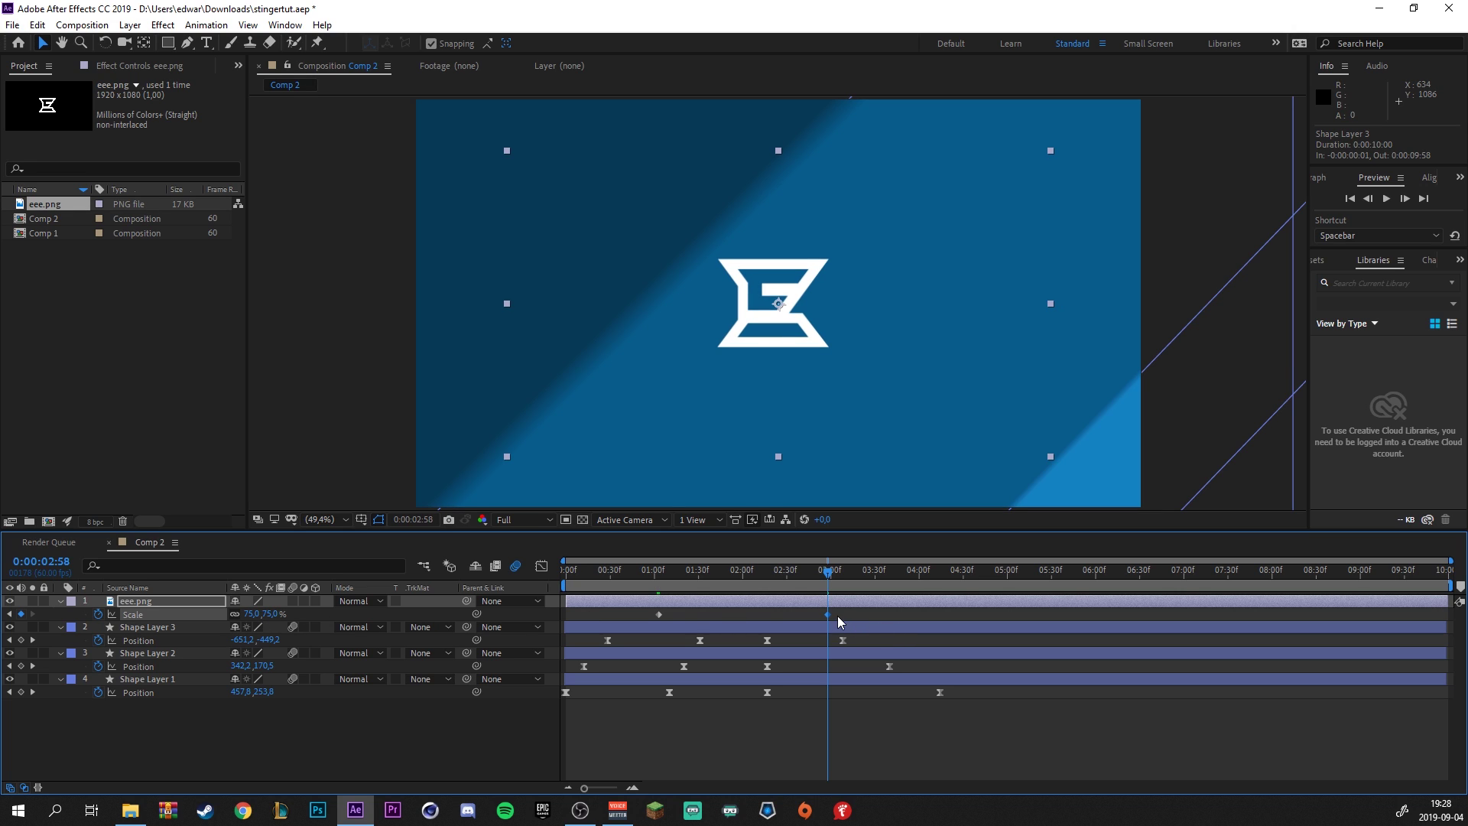
left_click_drag(846, 613, 606, 612)
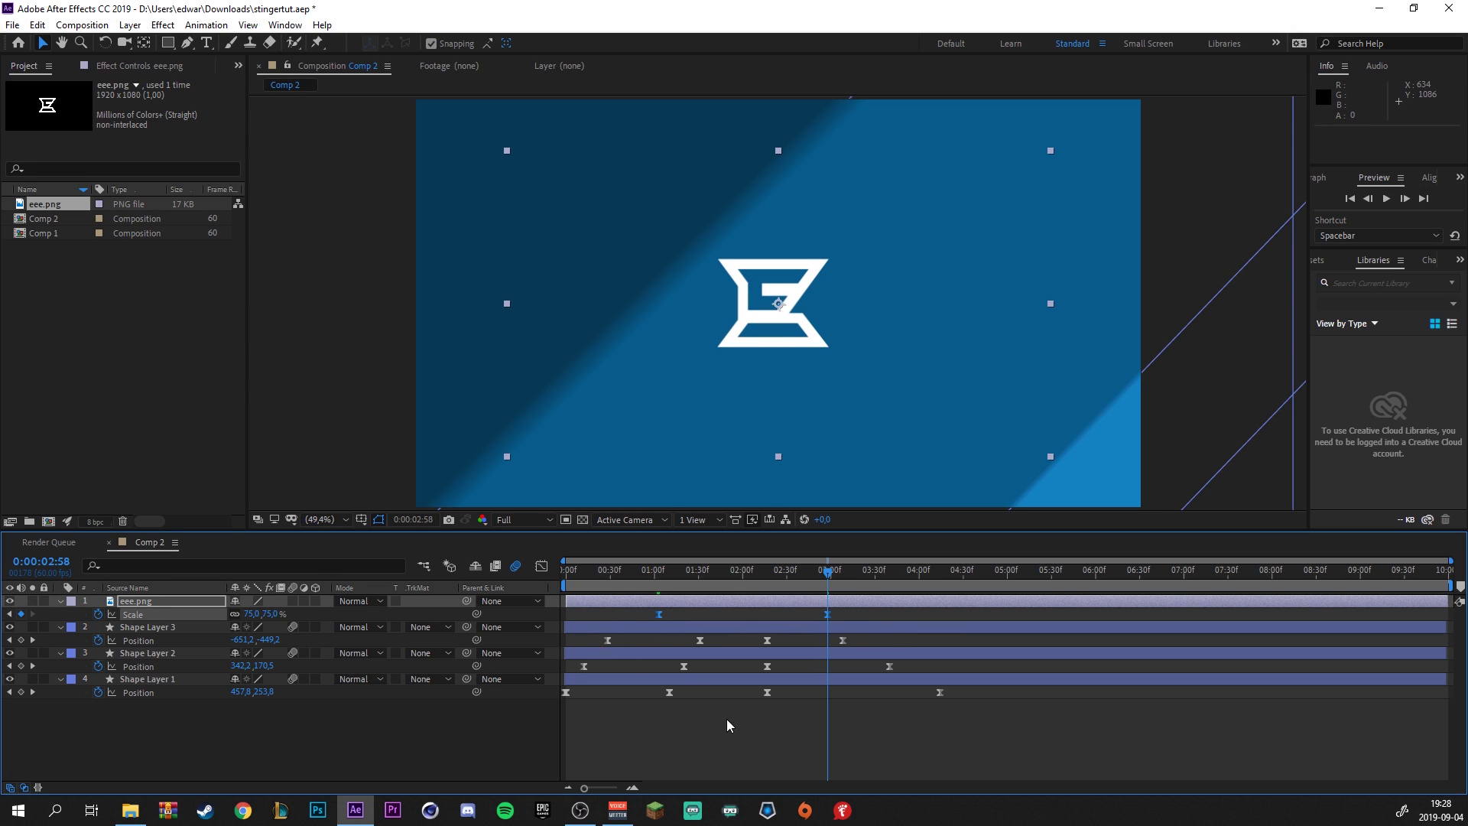
left_click(692, 759)
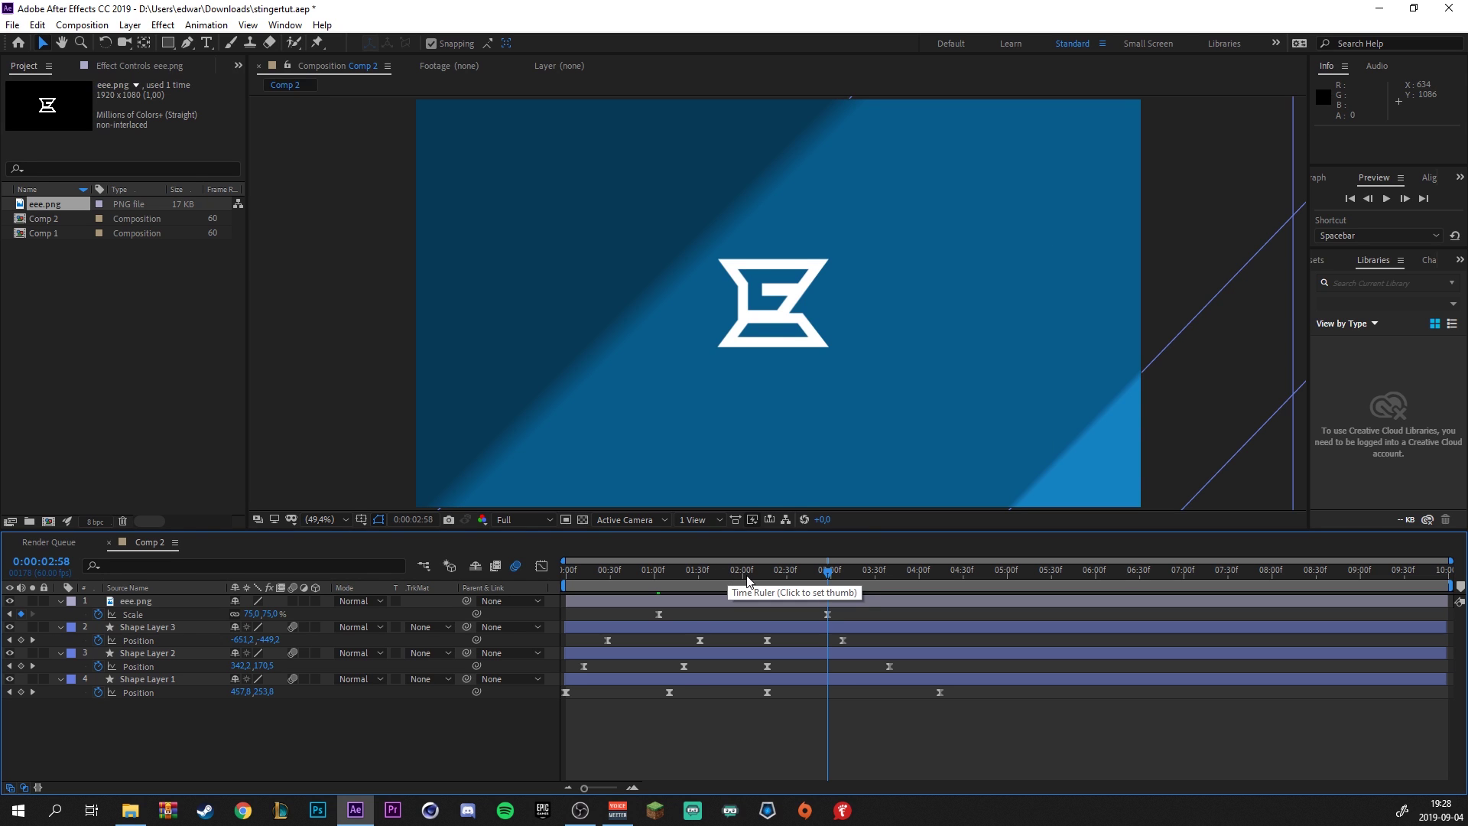
Scrub back to 0:00:01:06 and play through to review the 60% to 75% scale-up
left_click_drag(727, 570, 655, 592)
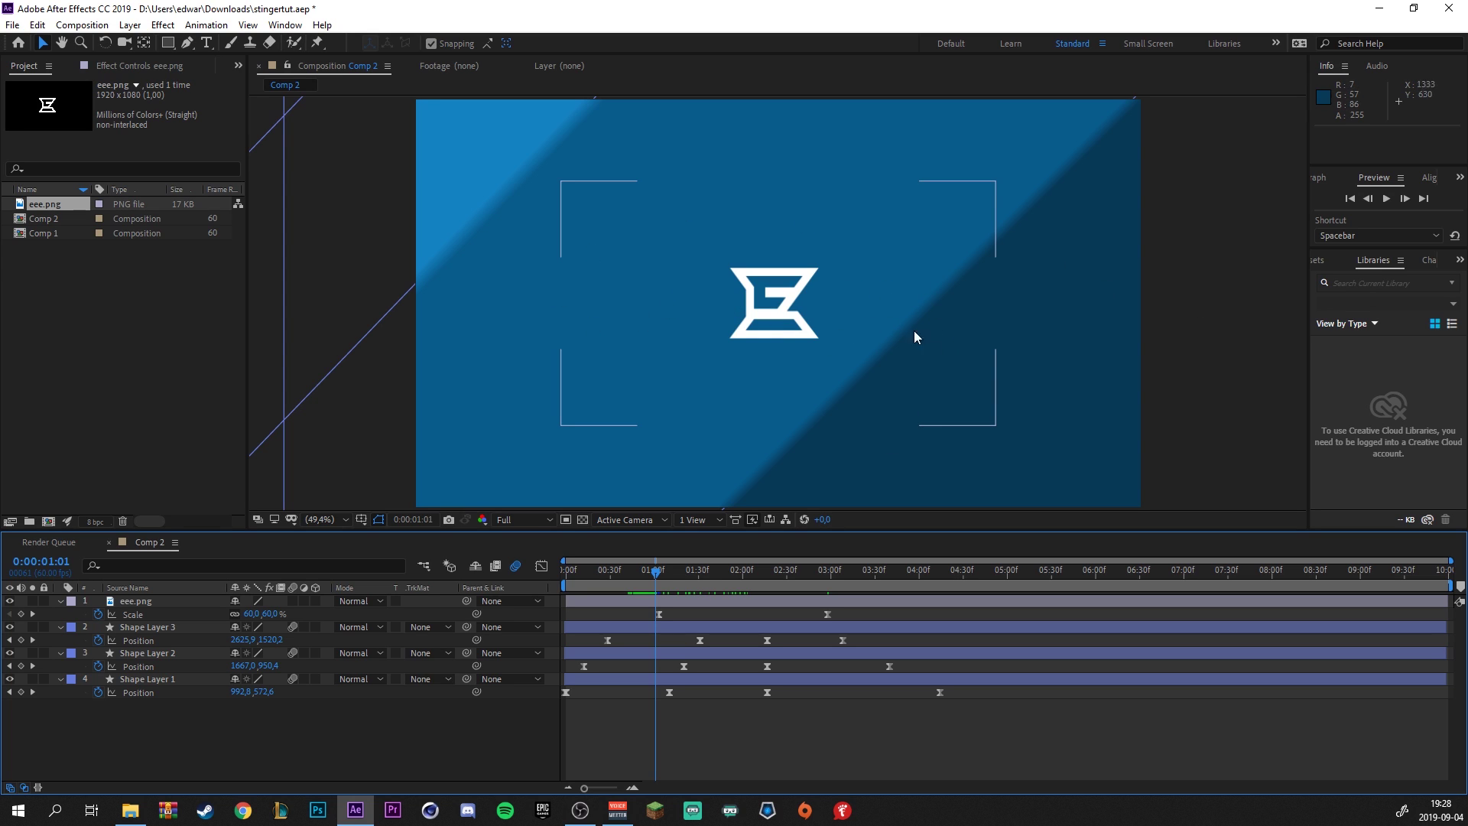
left_click(662, 581)
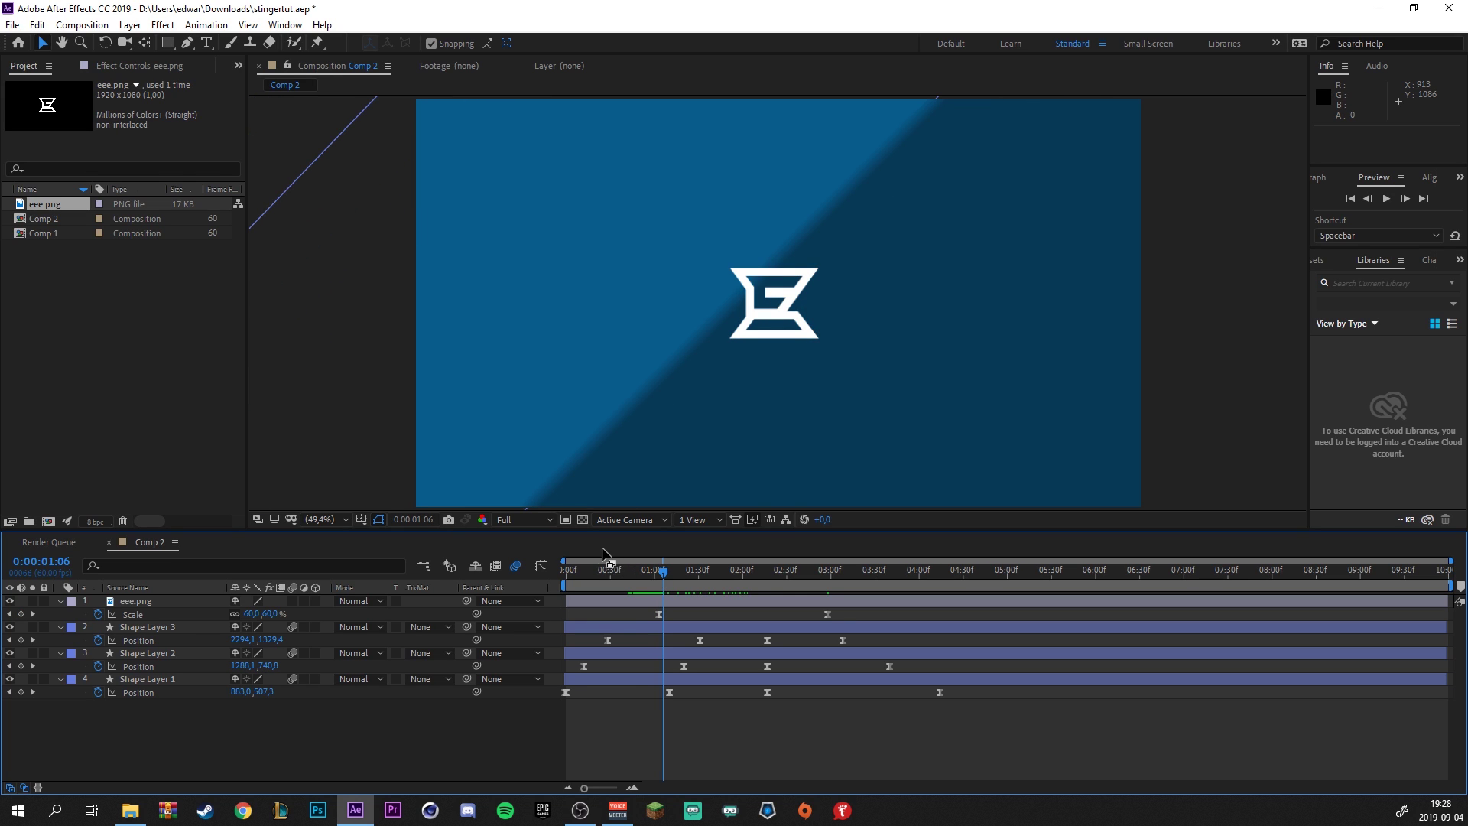
left_click_drag(718, 580, 824, 578)
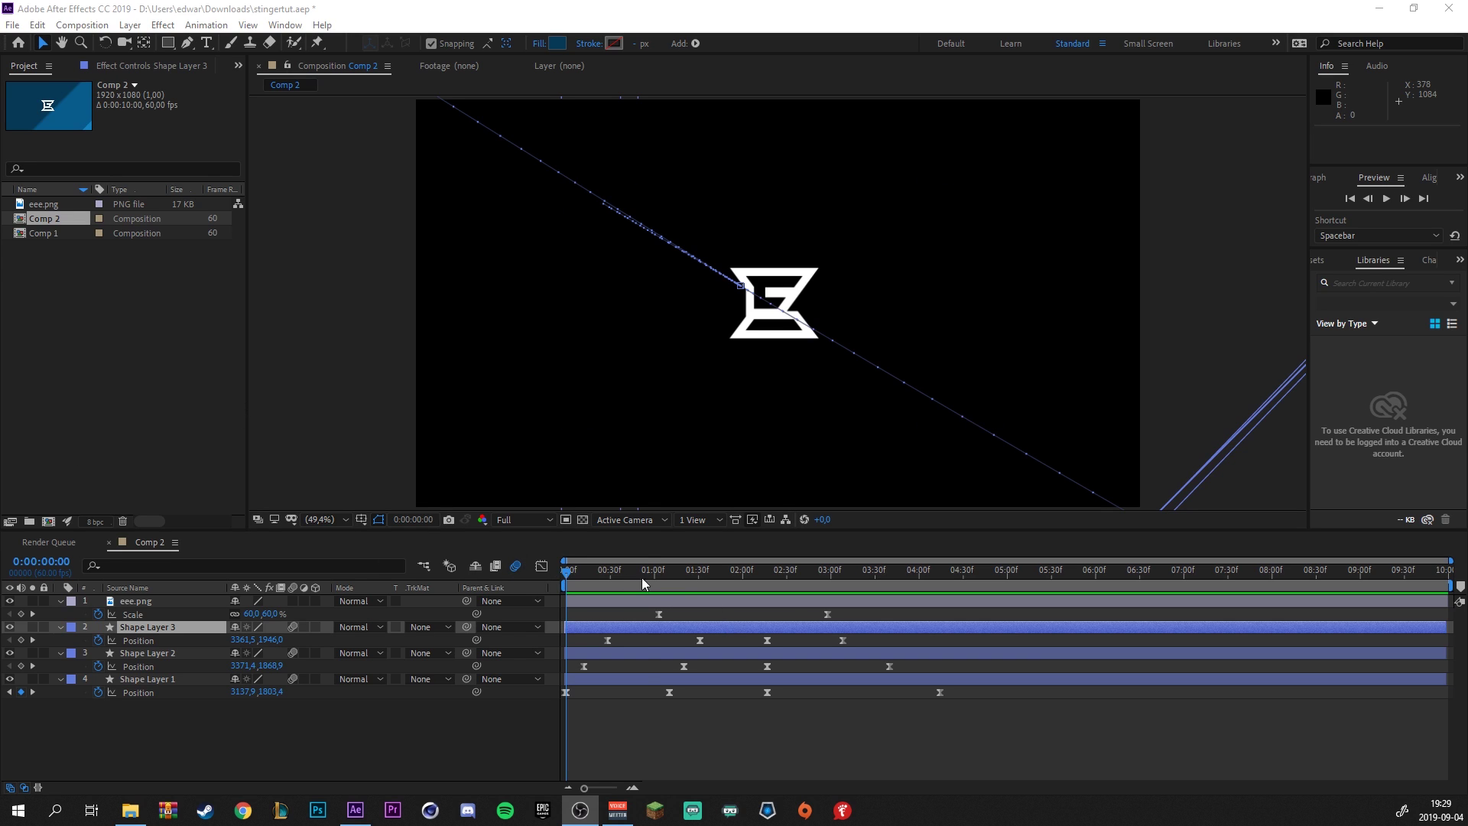
At 0:00:01:06, duplicate Shape Layer 3 and move the new Shape Layer 4 to the top
left_click_drag(649, 576, 663, 573)
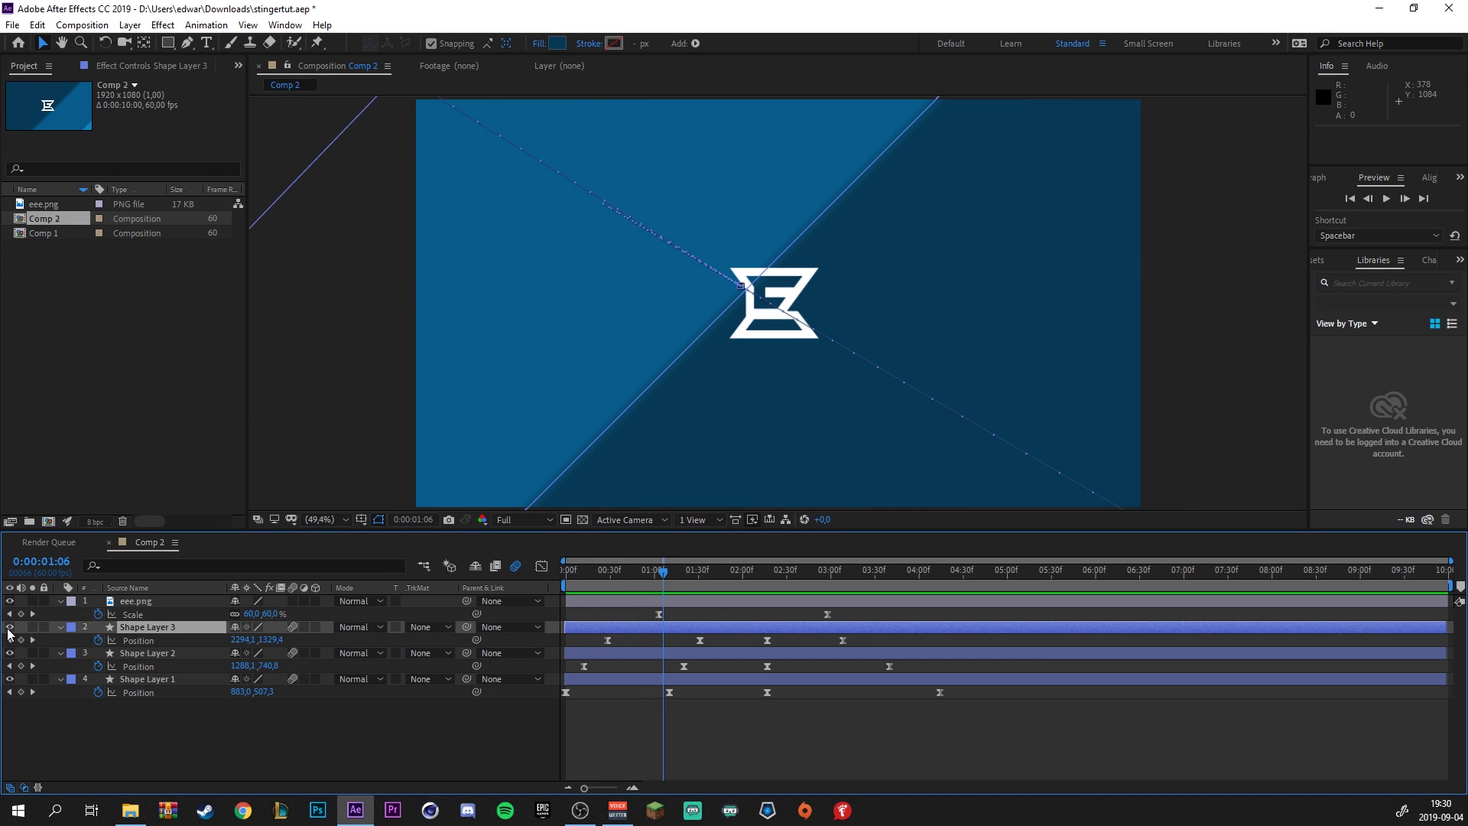
left_click(163, 628)
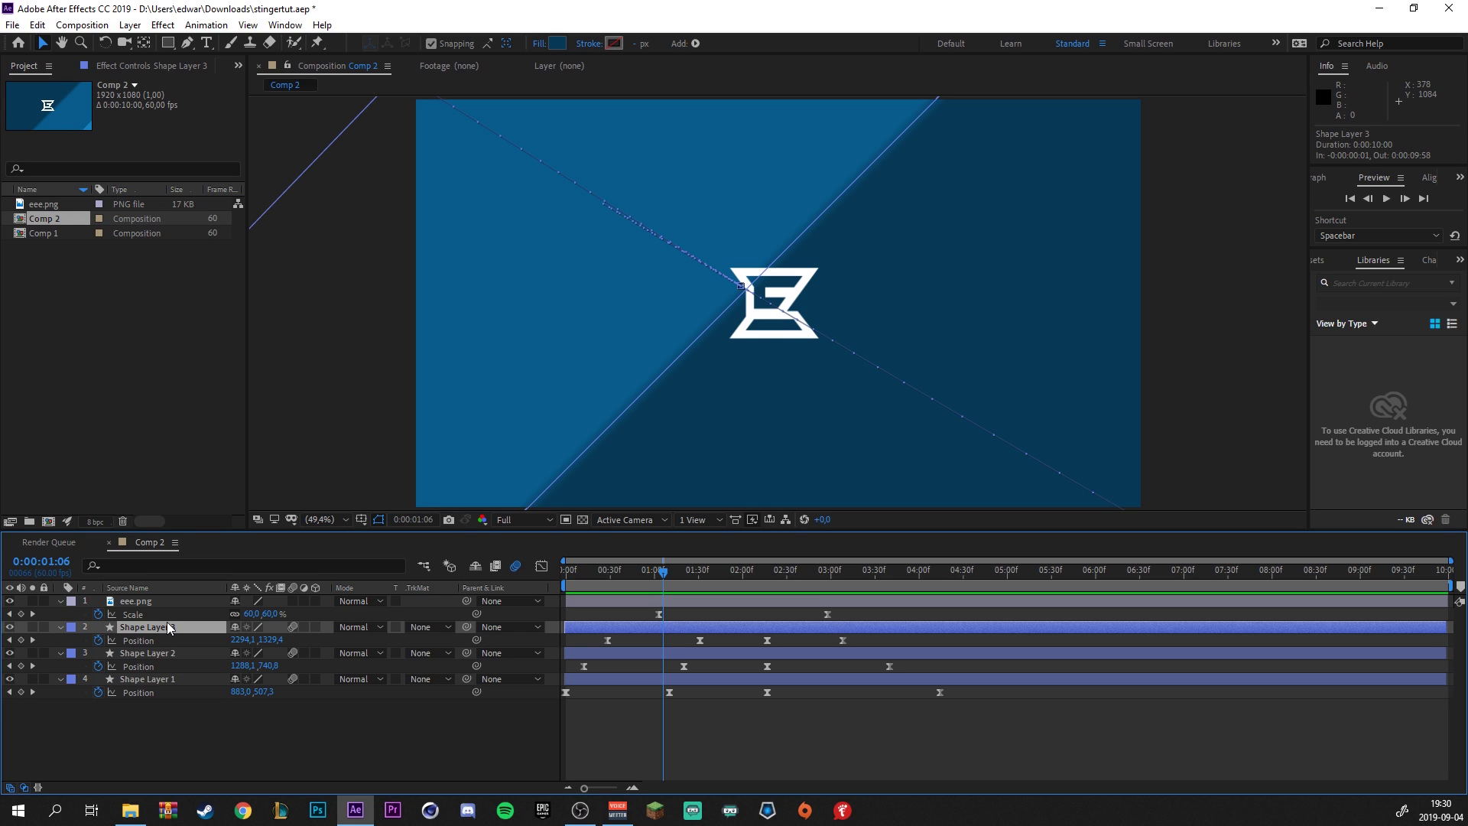
key("ctrl+d")
left_click_drag(162, 630, 159, 598)
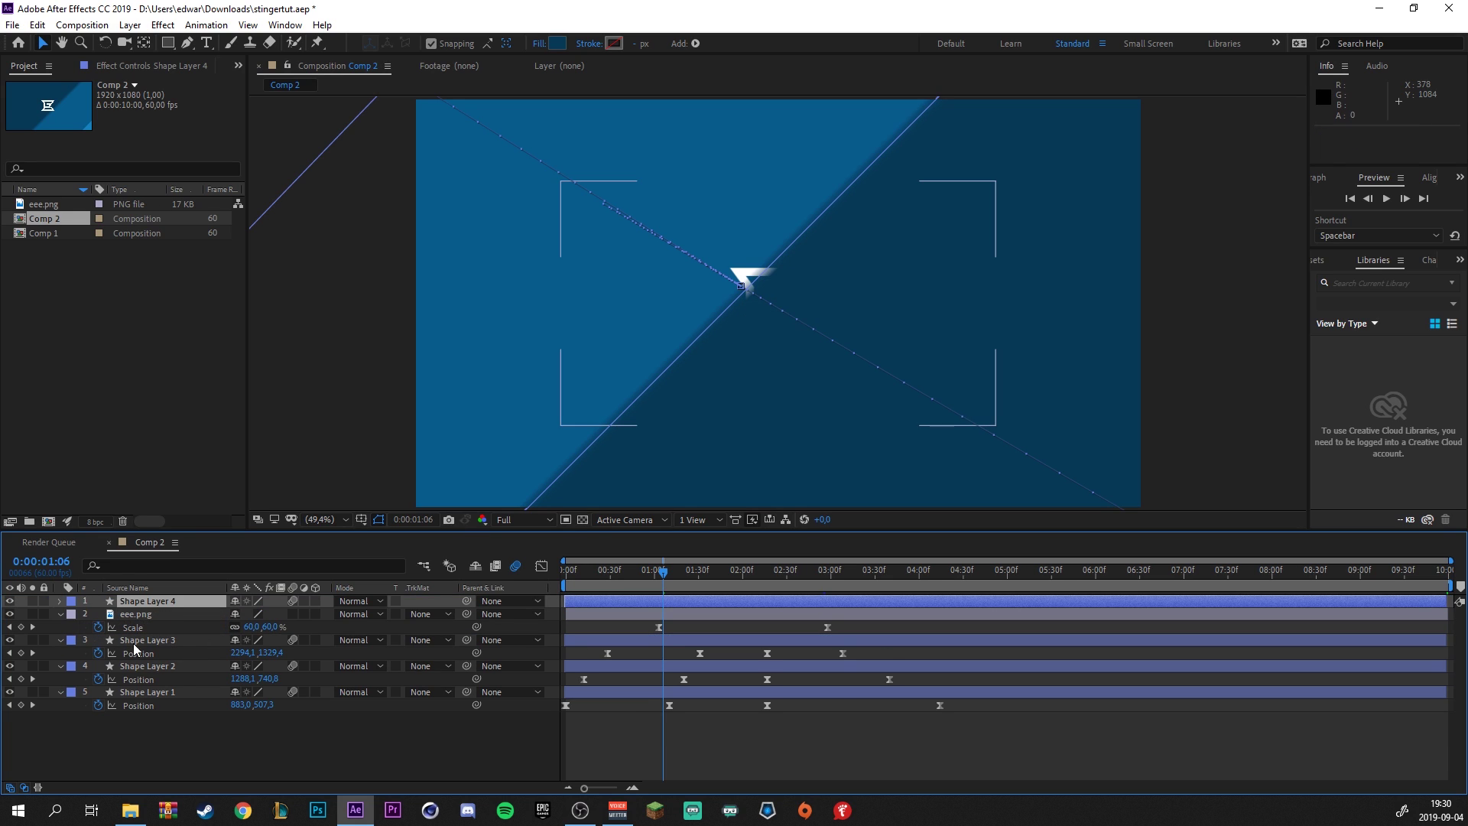
Set the eee.png layer's TrkMat to Alpha Matte "Shape Layer 4"
left_click(177, 614)
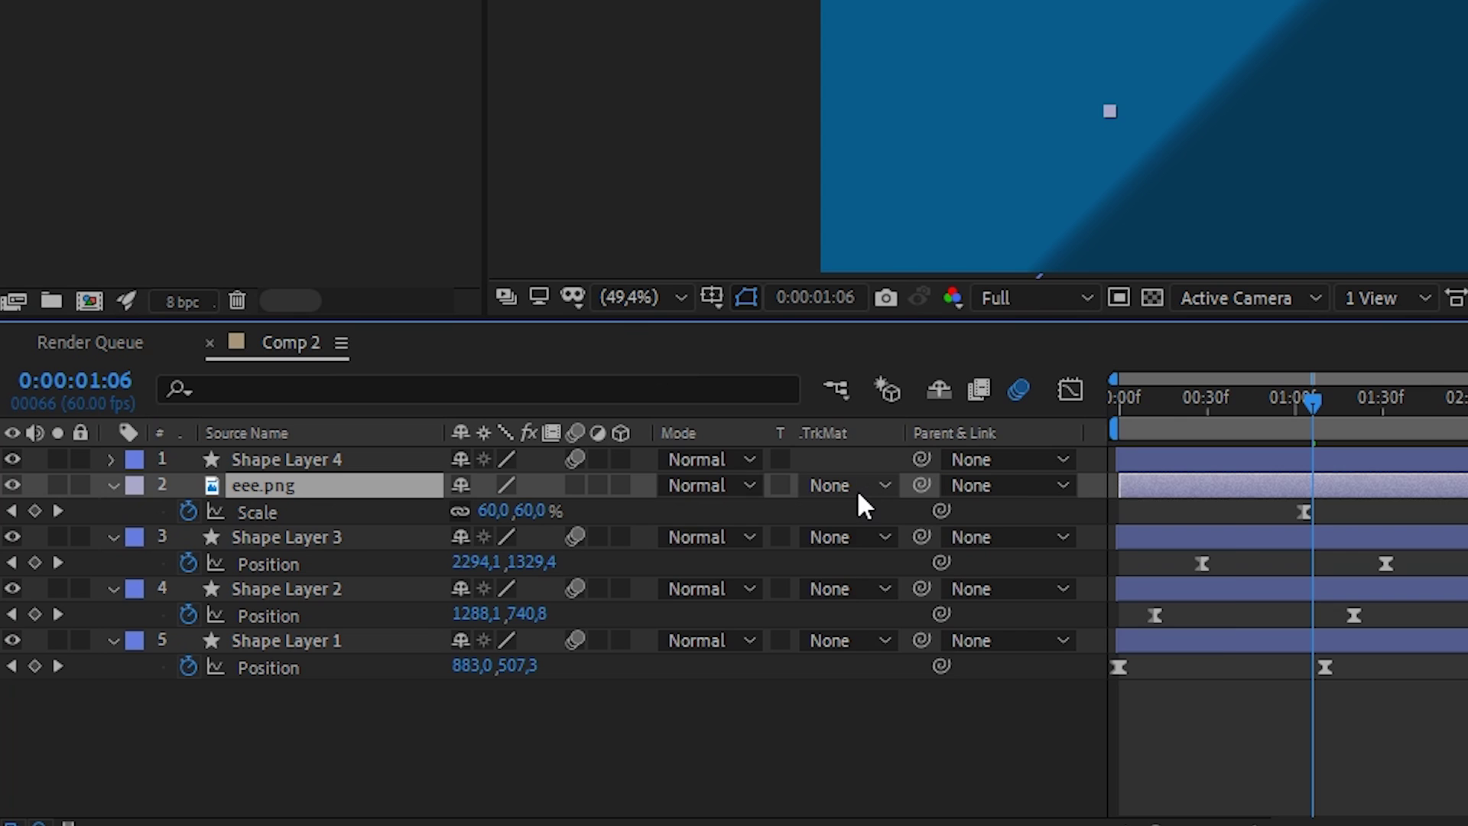
left_click(435, 617)
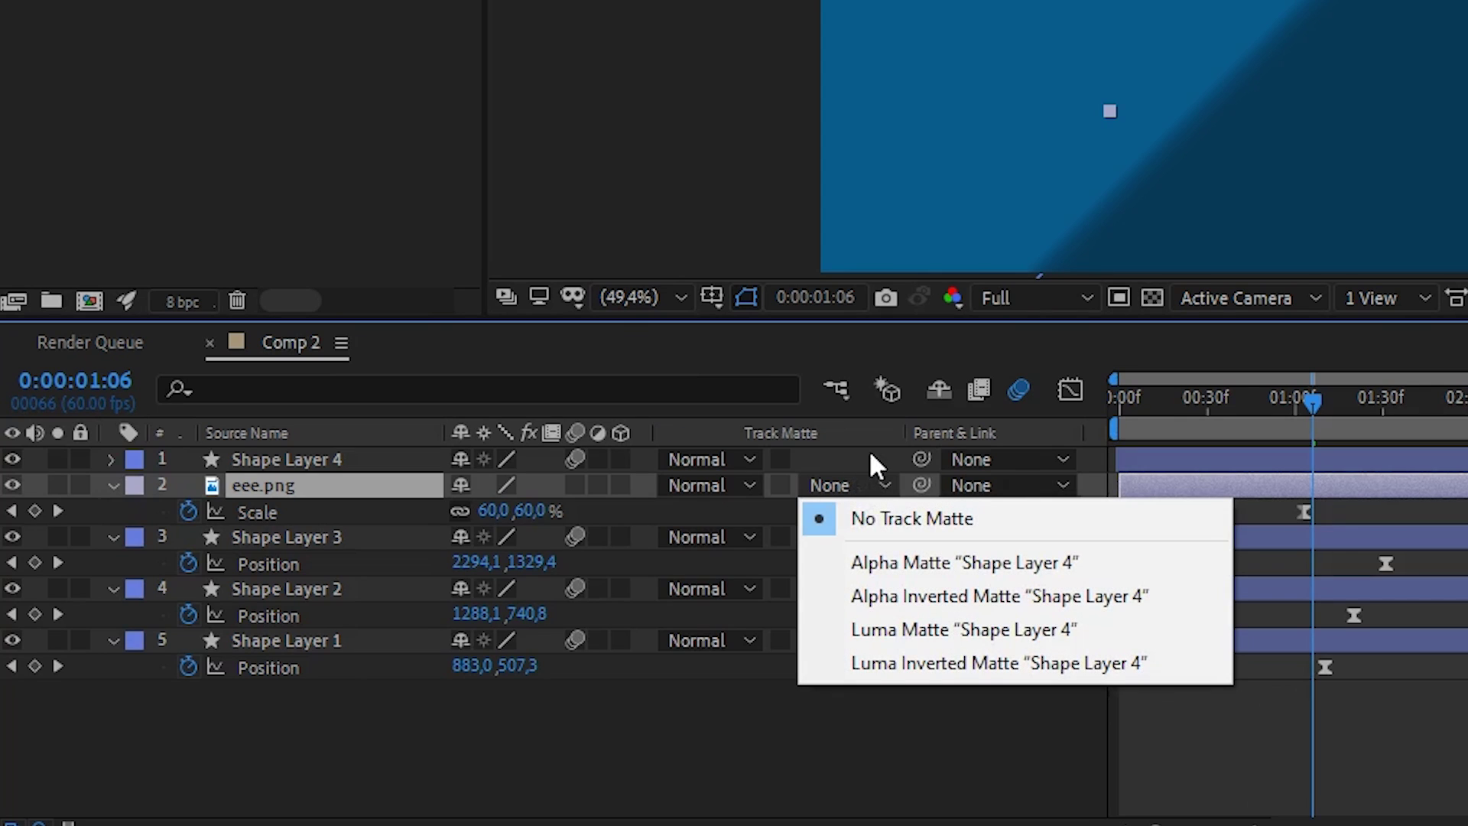
left_click(1025, 564)
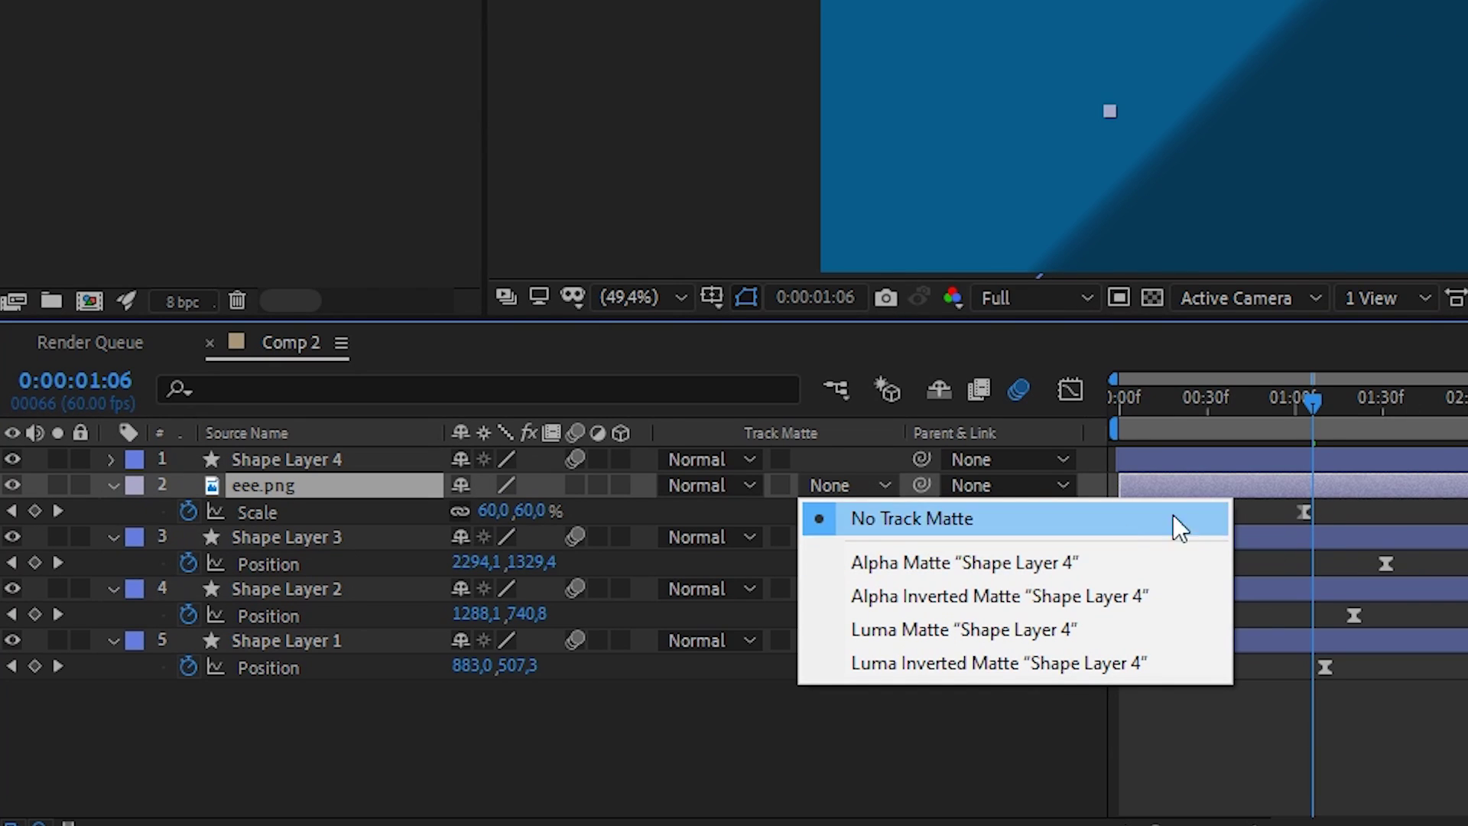
left_click(966, 562)
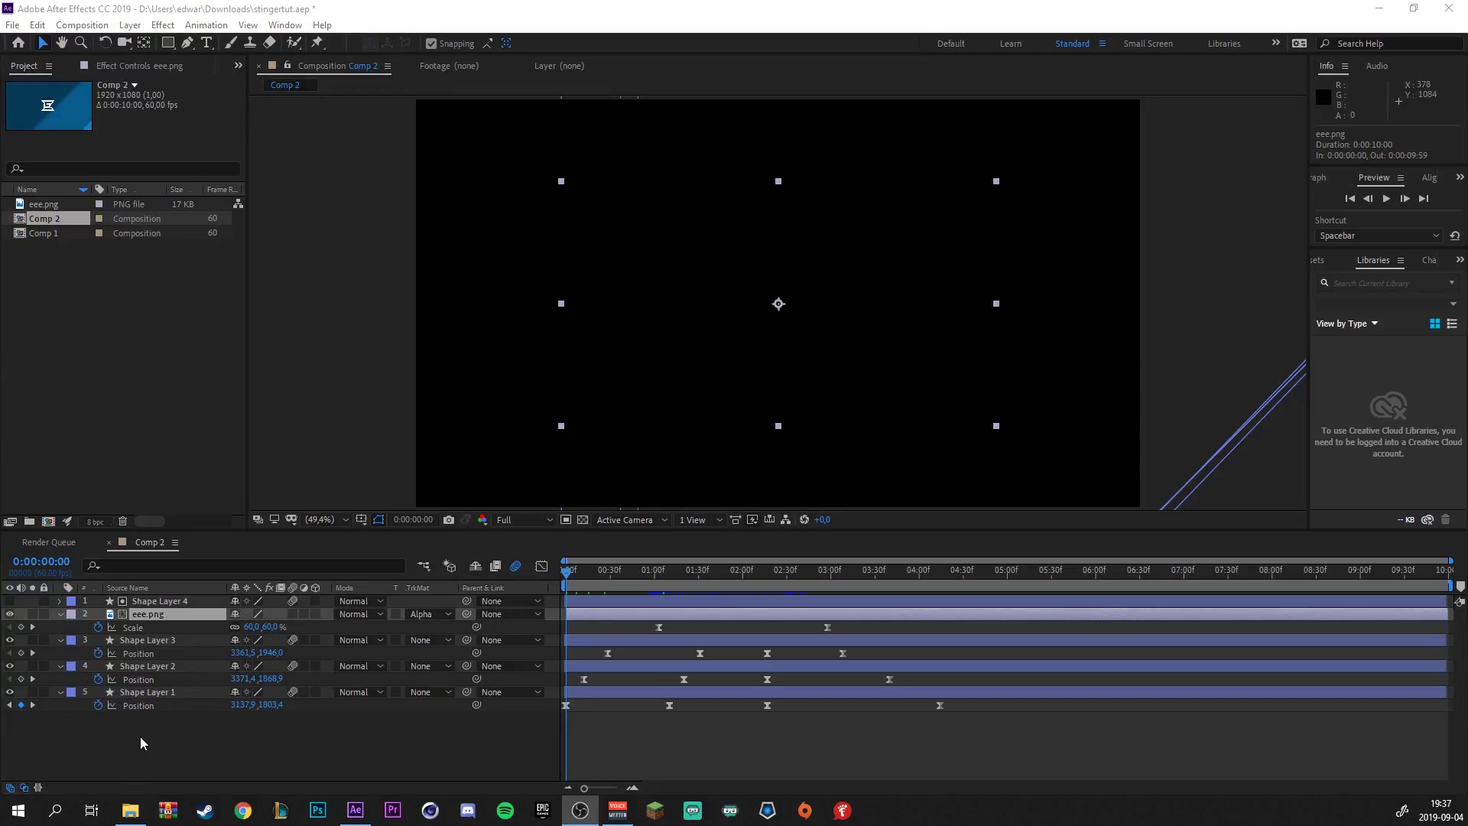
left_click(186, 754)
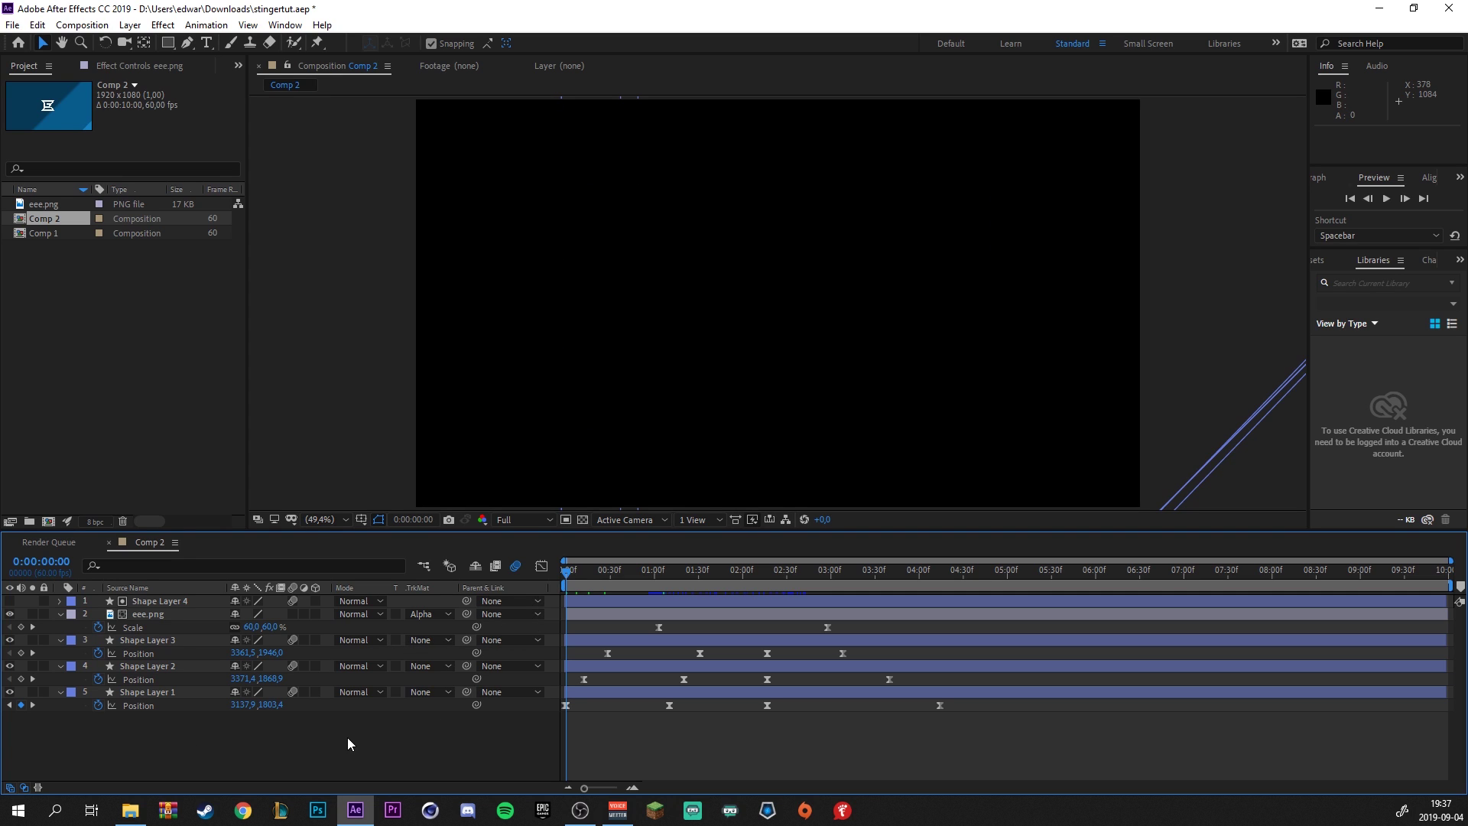
Shift all layers' closing keyframes from 02:15f later, then replay and stop the preview
left_click(1385, 199)
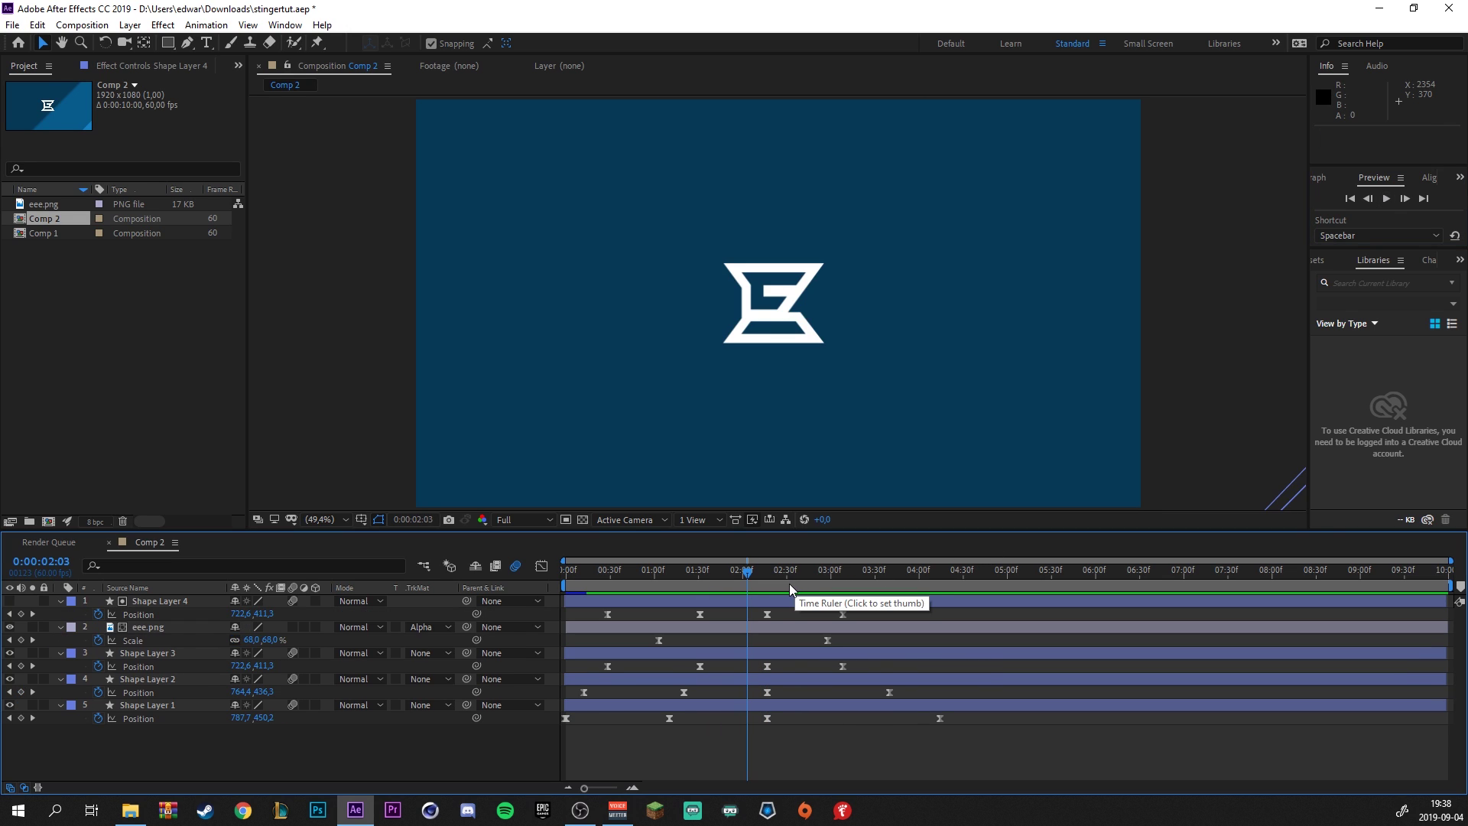
left_click_drag(789, 584, 747, 581)
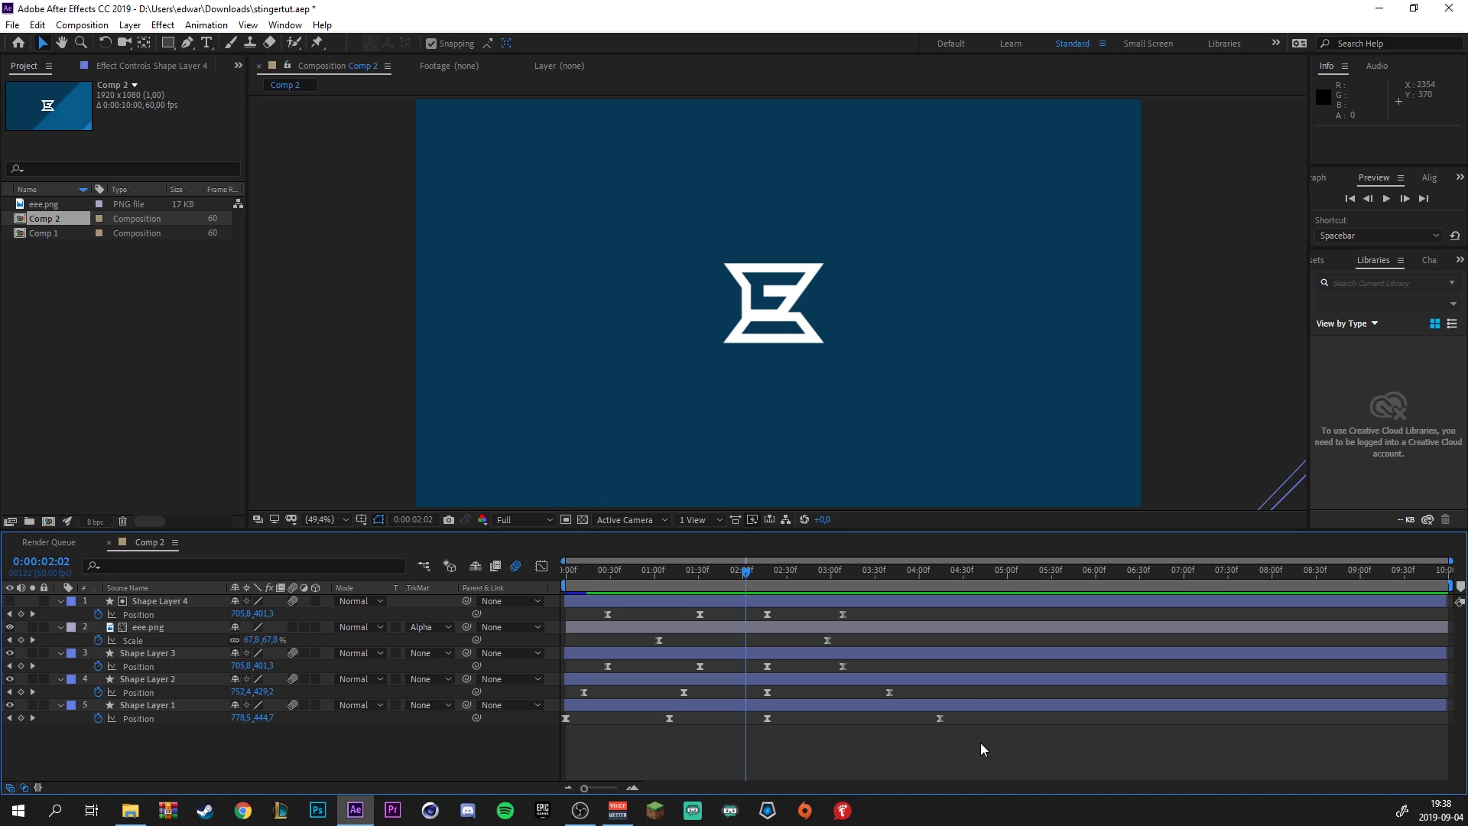
left_click_drag(978, 742, 796, 607)
key("space")
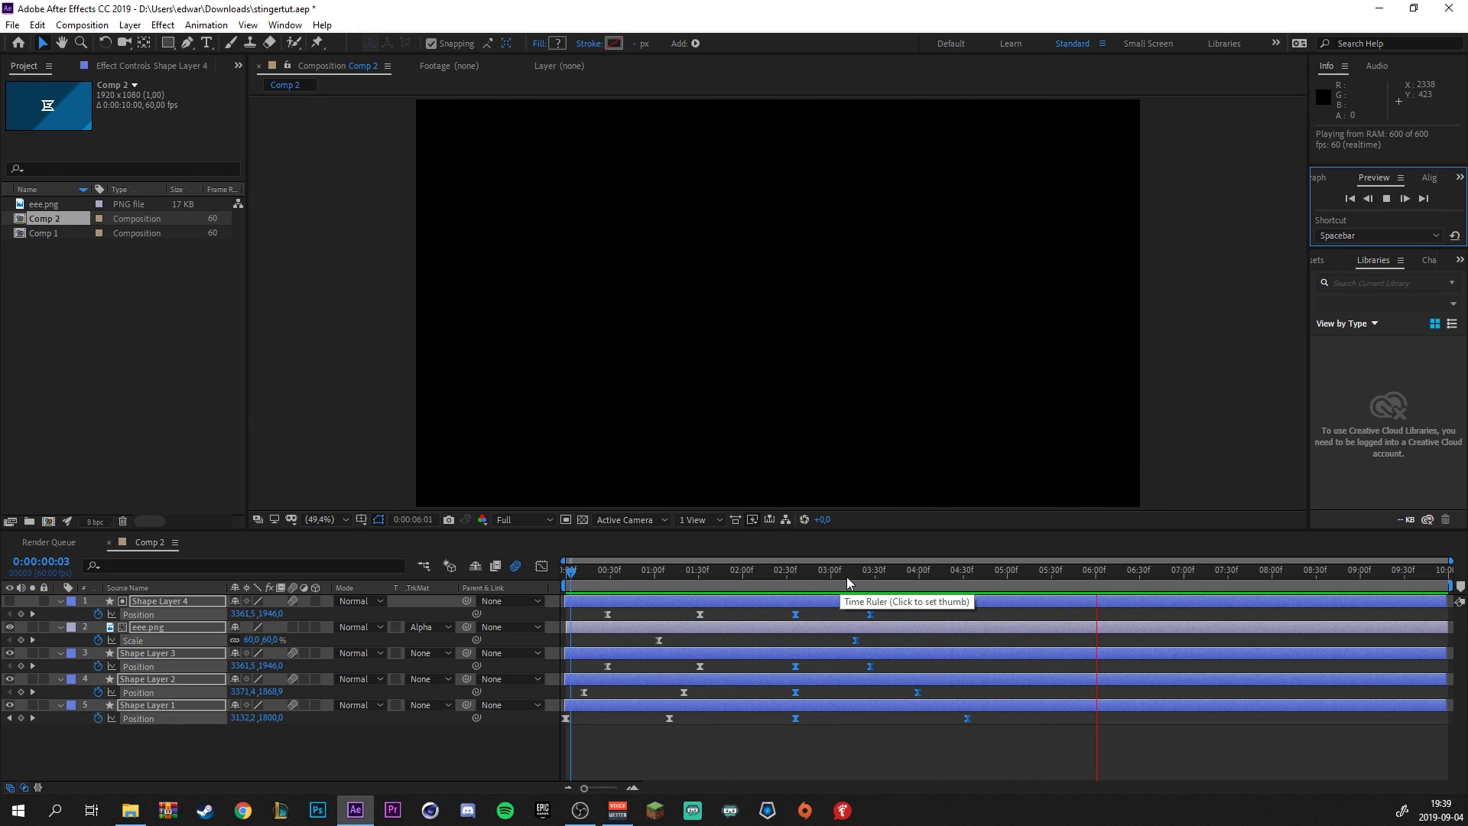
left_click(1386, 198)
left_click(248, 751)
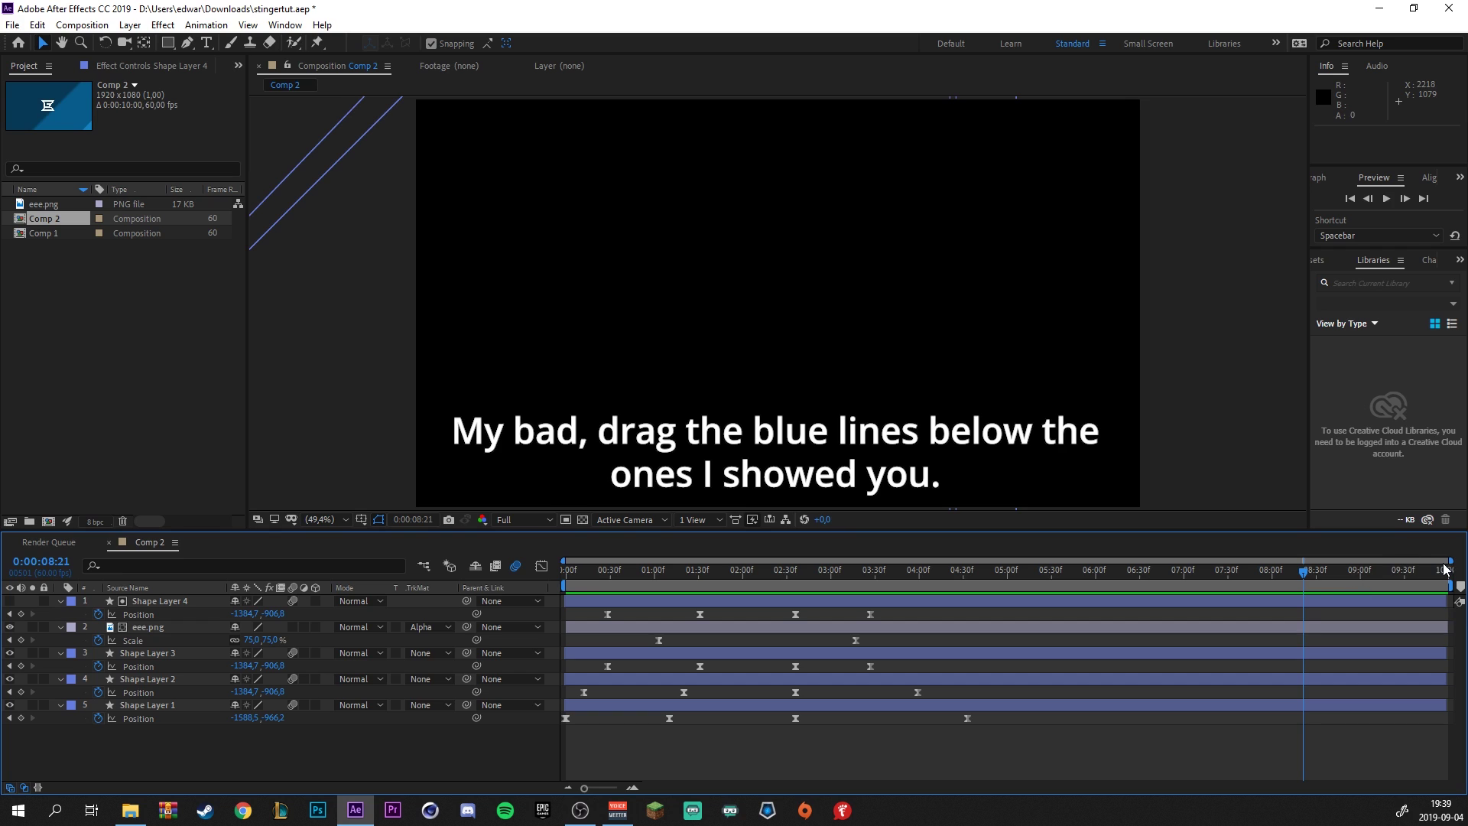
Zoom the timeline to the opening seconds, enable the transparency grid, and go to 0:00:00:24
left_click_drag(1451, 562, 1163, 561)
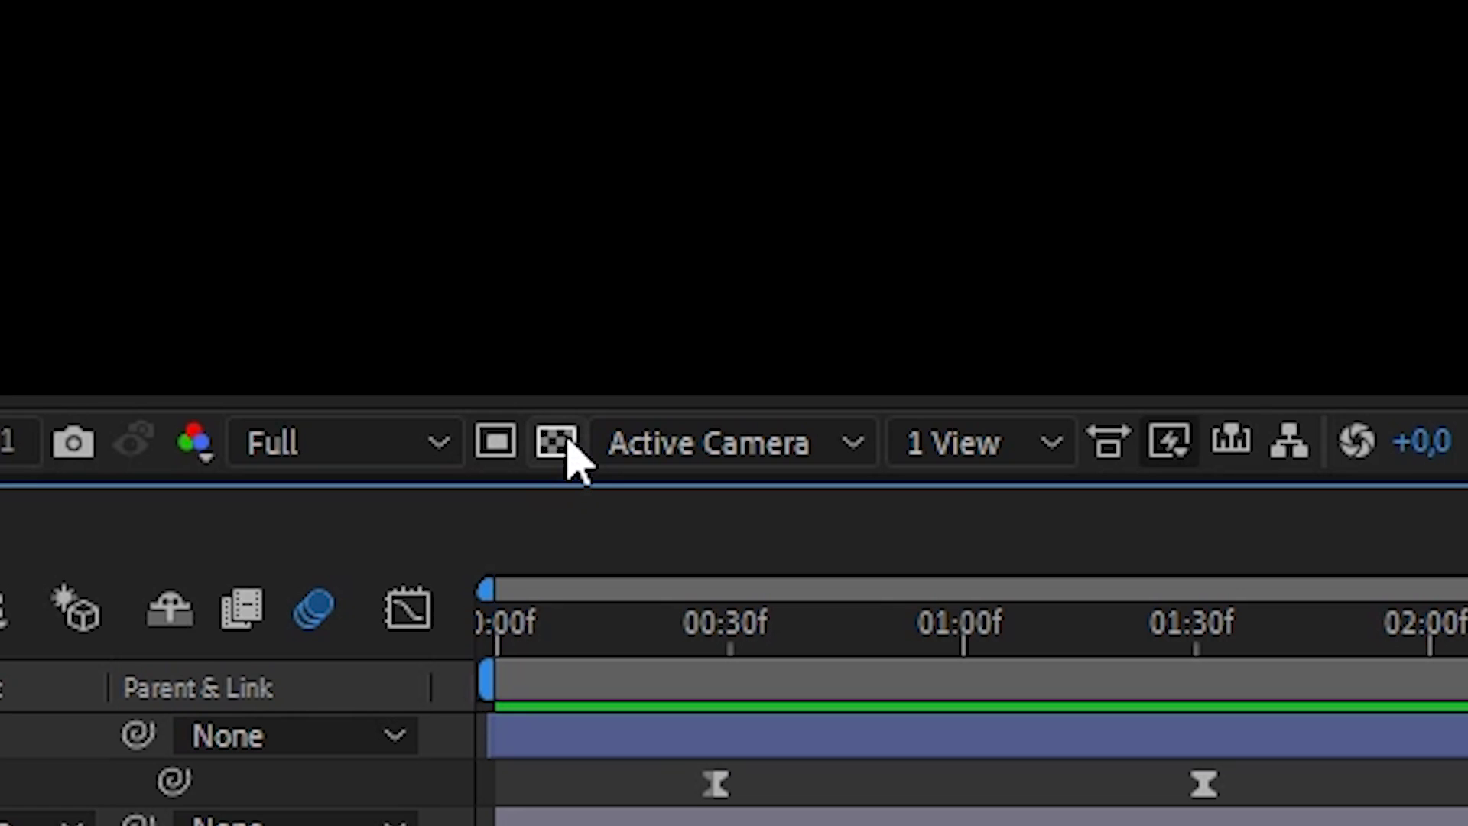
left_click(566, 445)
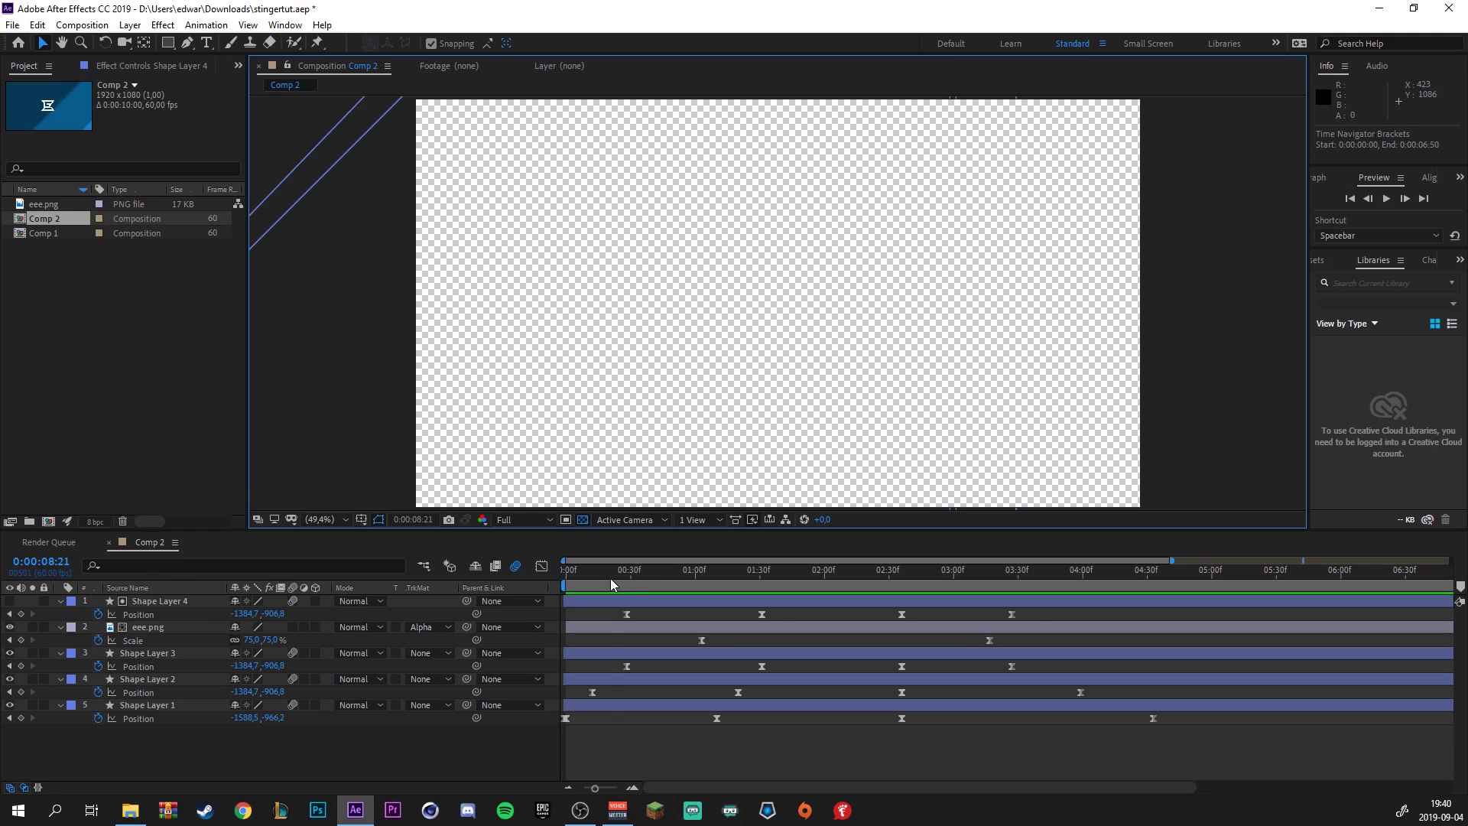
left_click(617, 579)
left_click(11, 25)
Queue Comp 2 with Lossless output set to RGB + Alpha channels and render Comp 2.avi
mouse_move(222, 273)
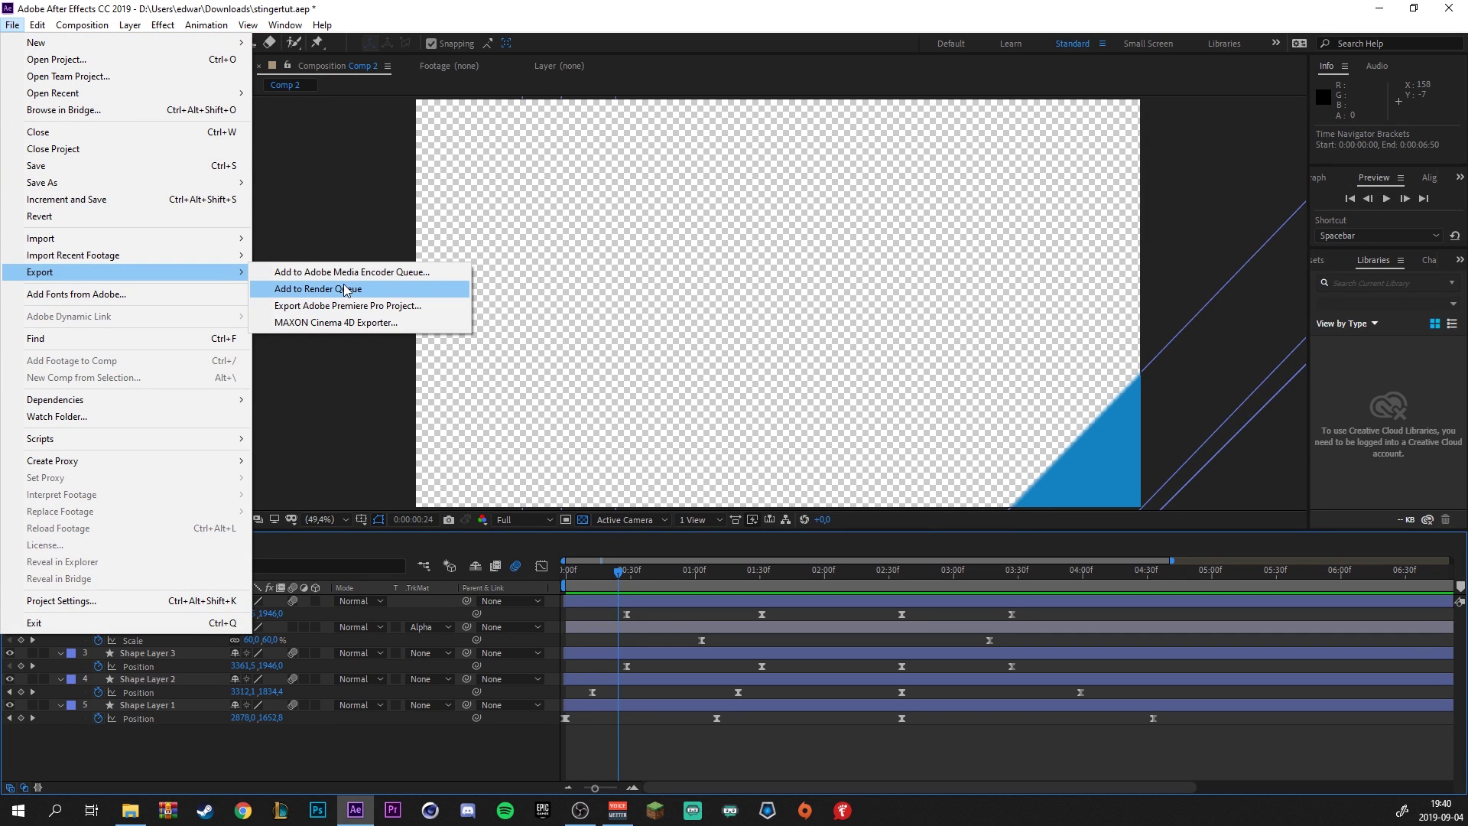
left_click(344, 289)
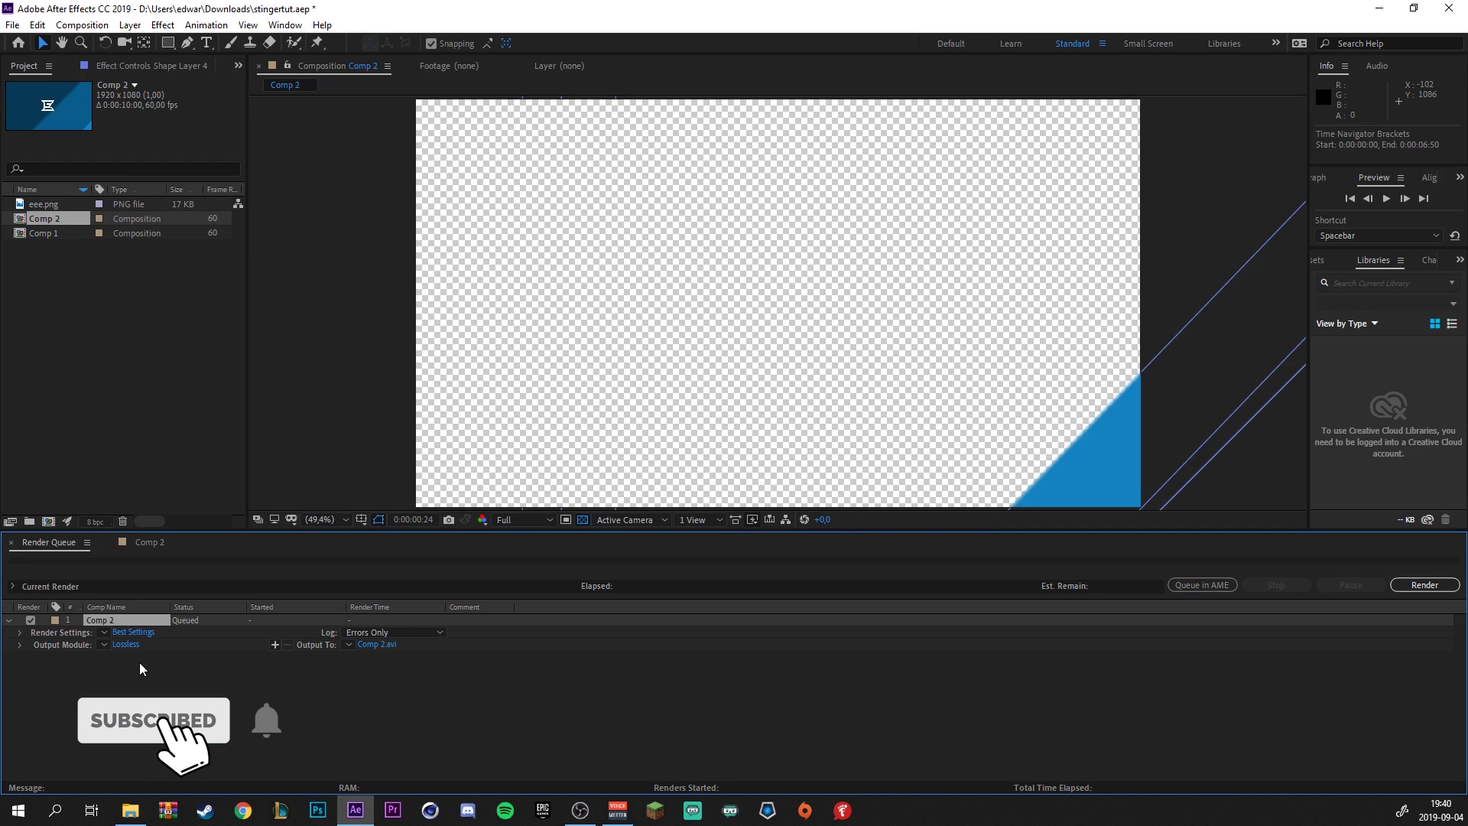
left_click(126, 643)
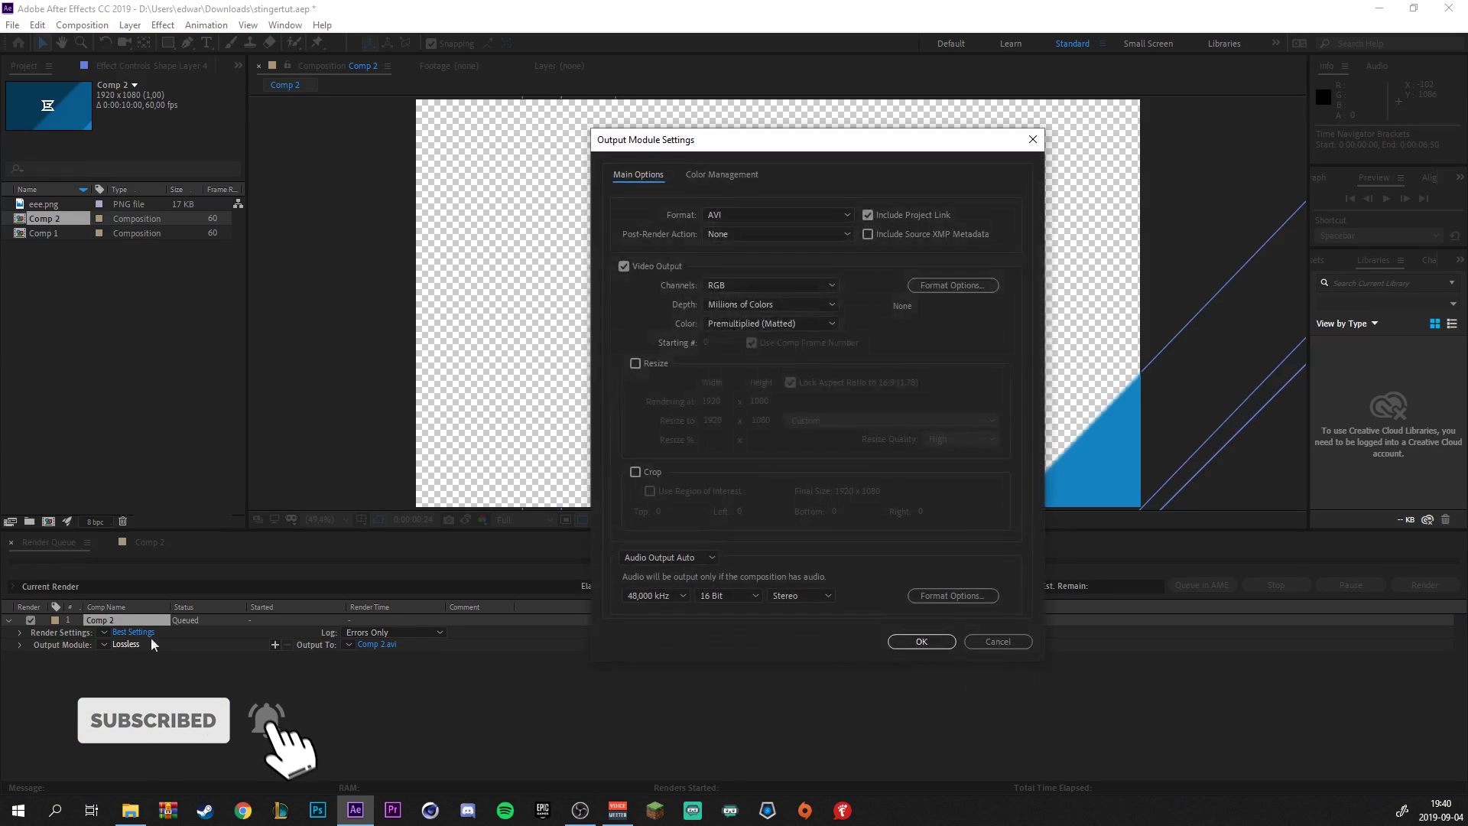
left_click(752, 284)
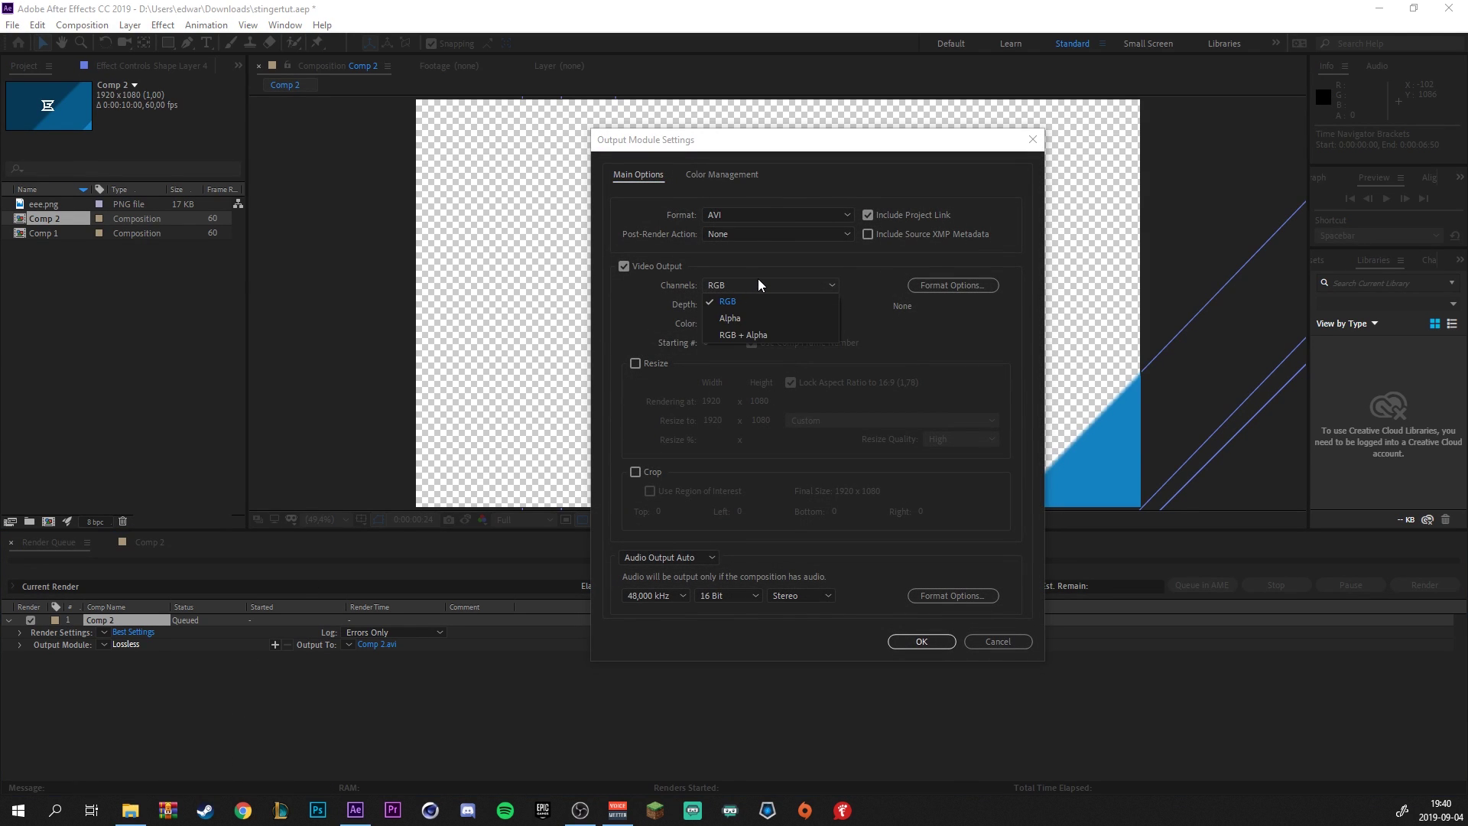
left_click(760, 336)
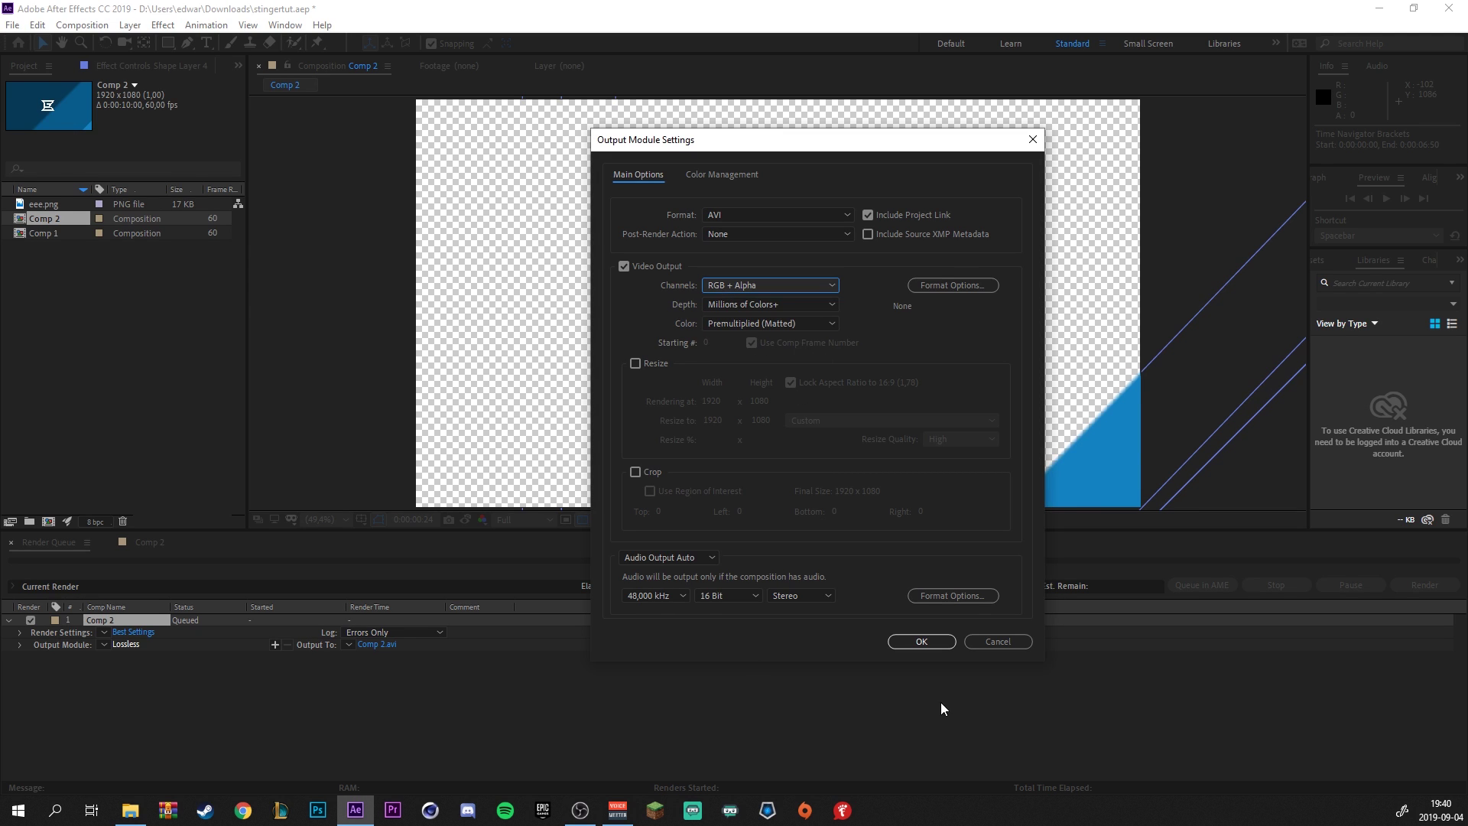
left_click(922, 642)
left_click(1407, 587)
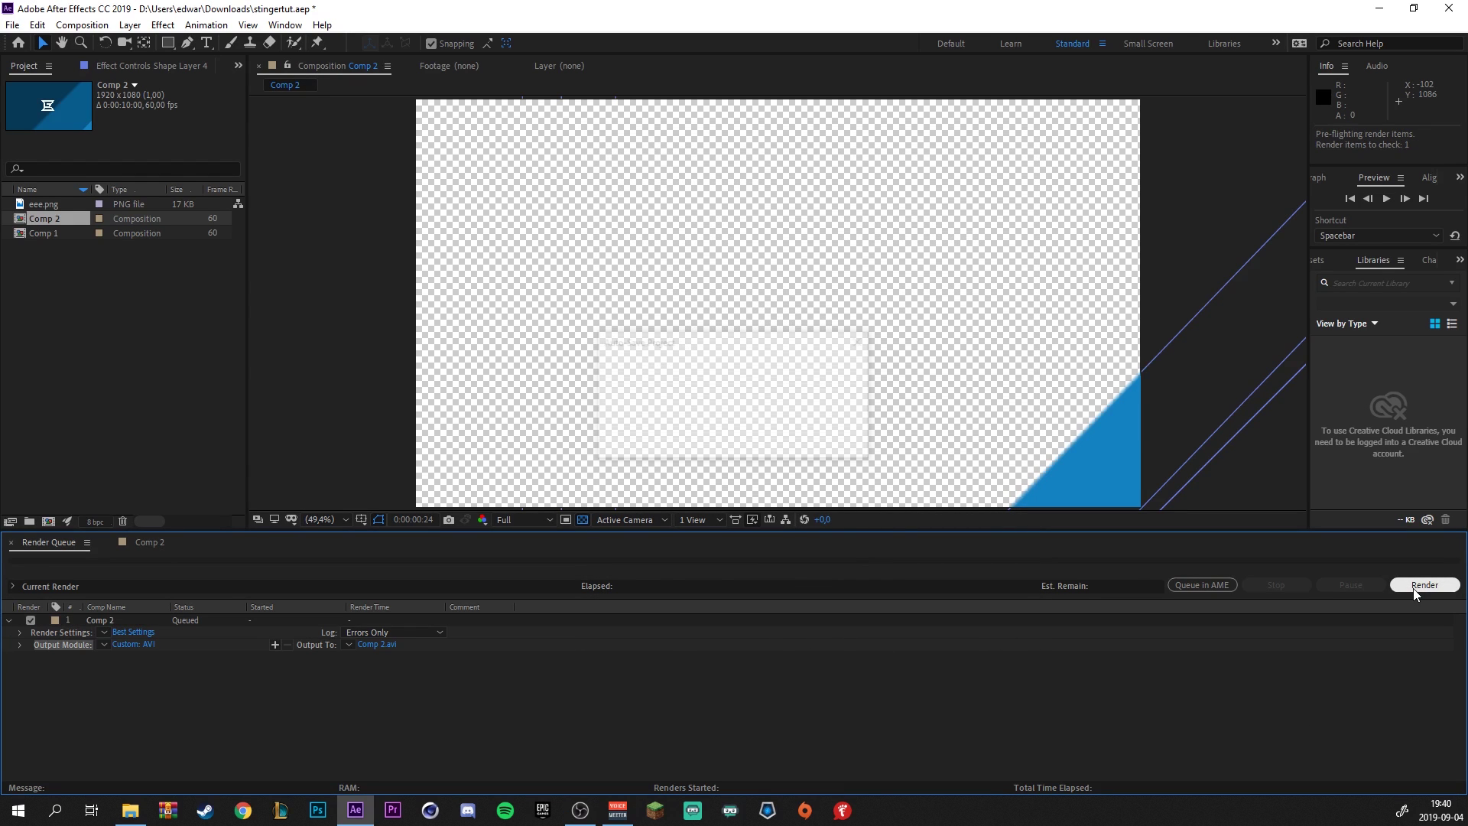